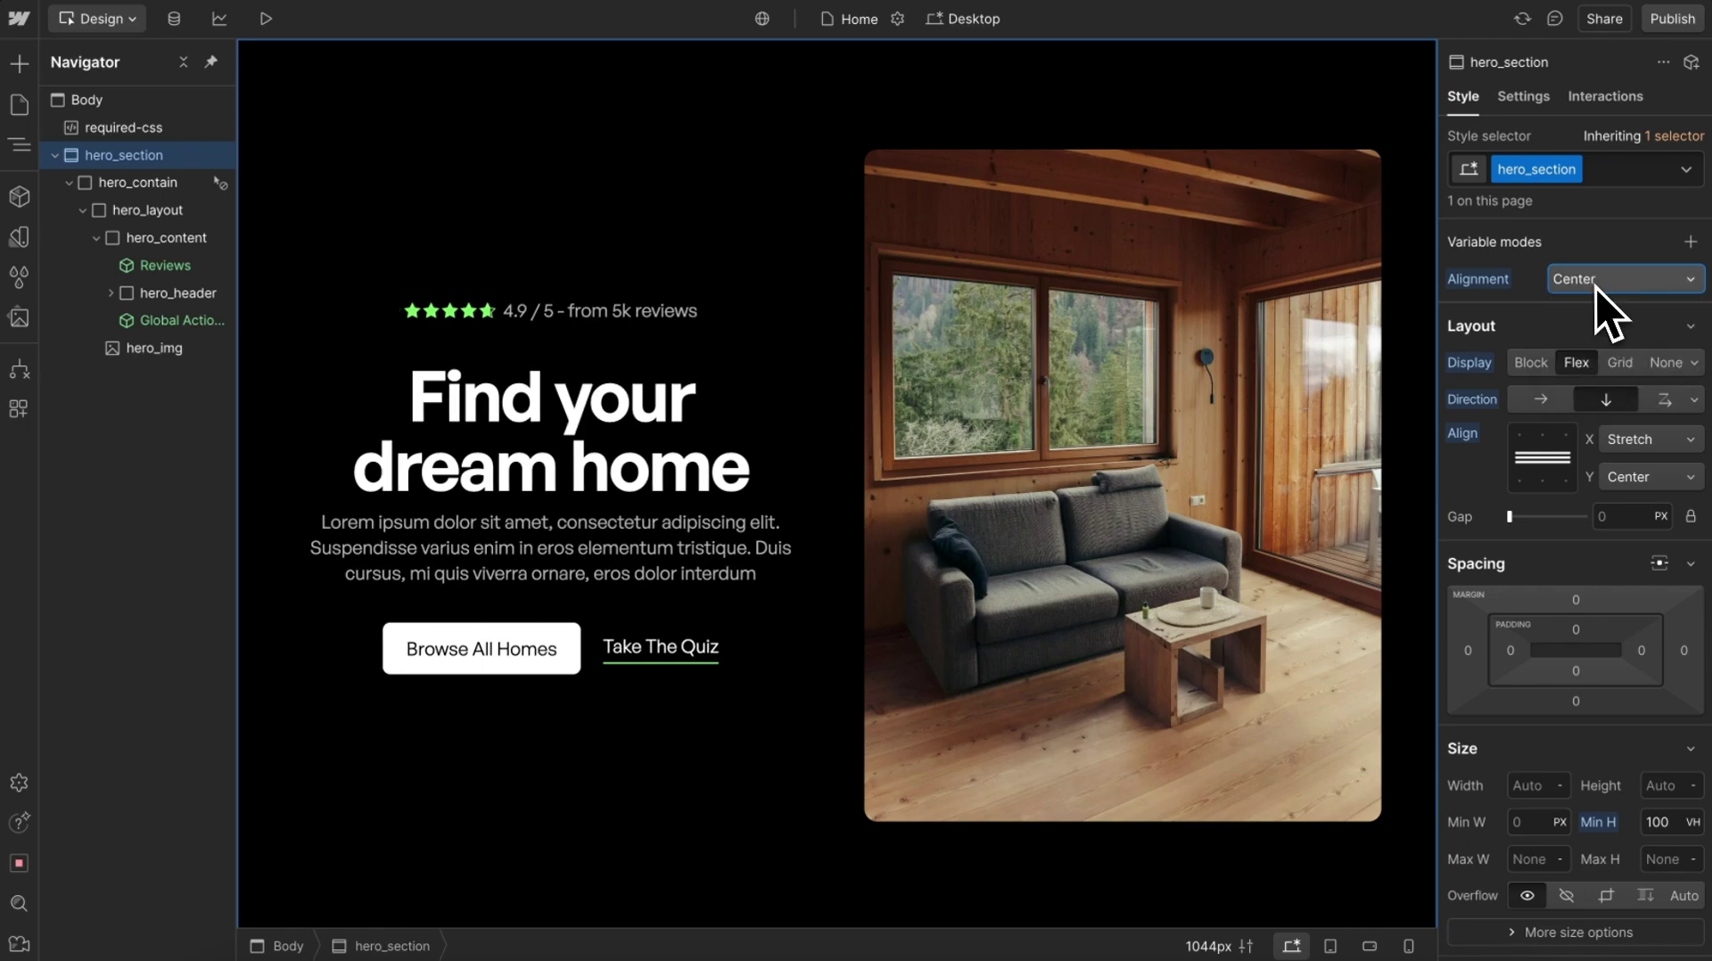
Step: On desktop, switch the hero's Alignment mode to Right, then back to Base
click(1596, 282)
click(1595, 374)
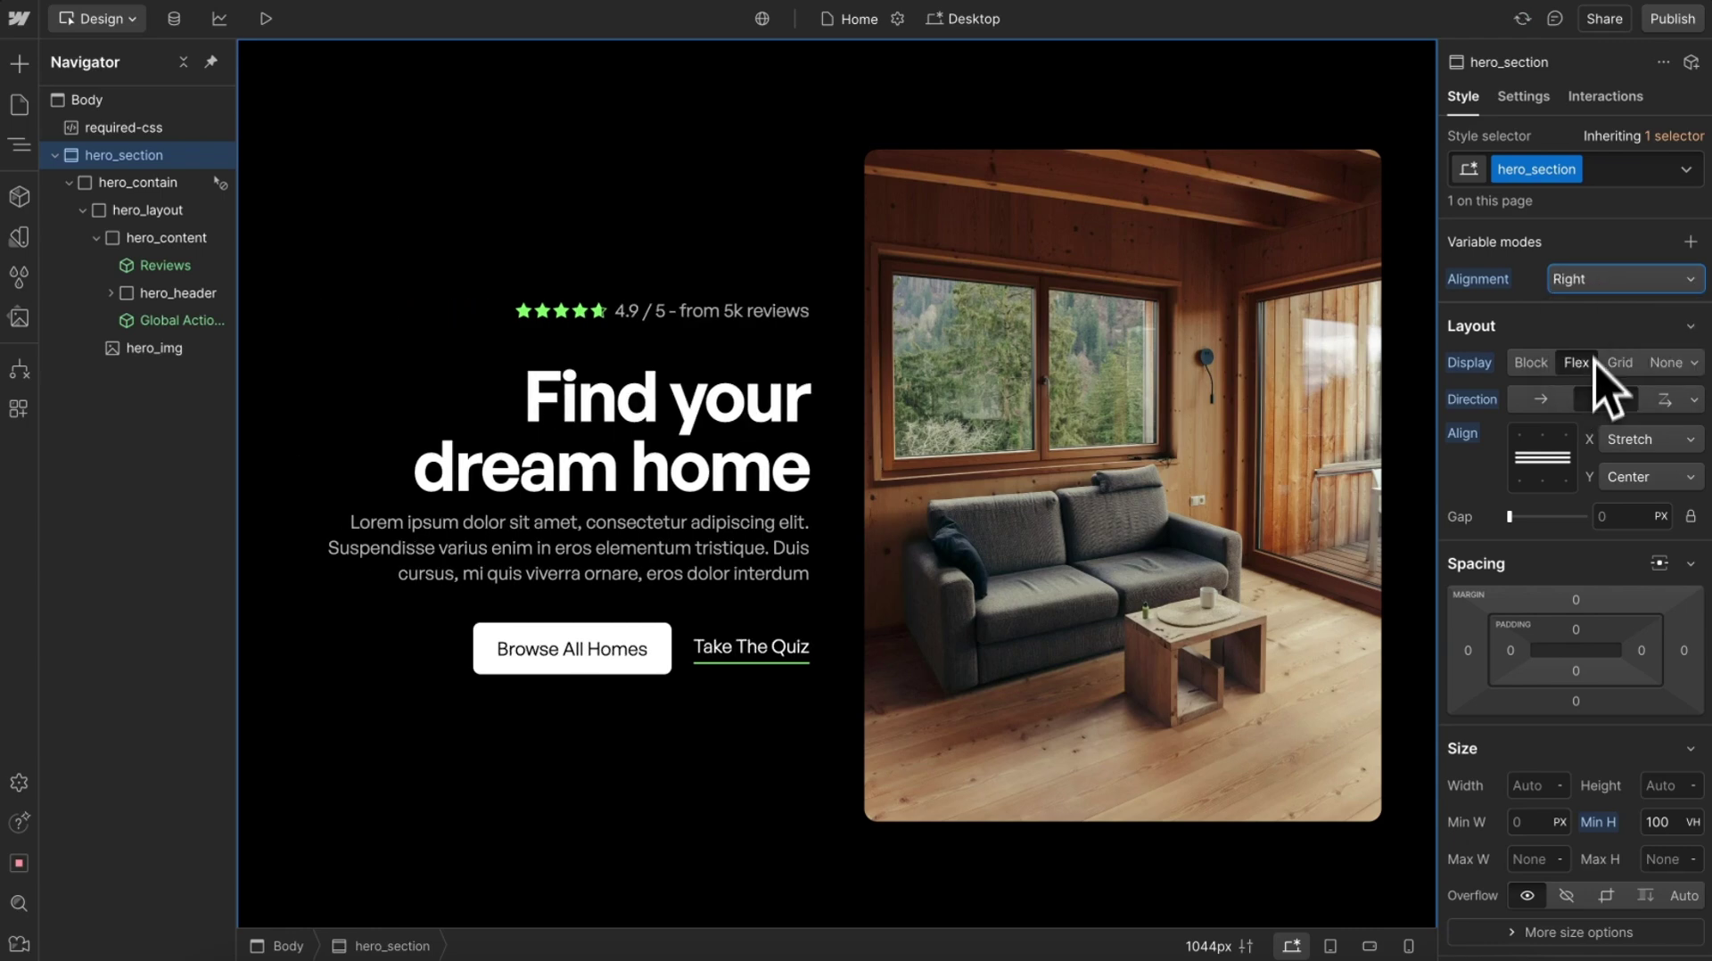
click(1595, 280)
click(1586, 319)
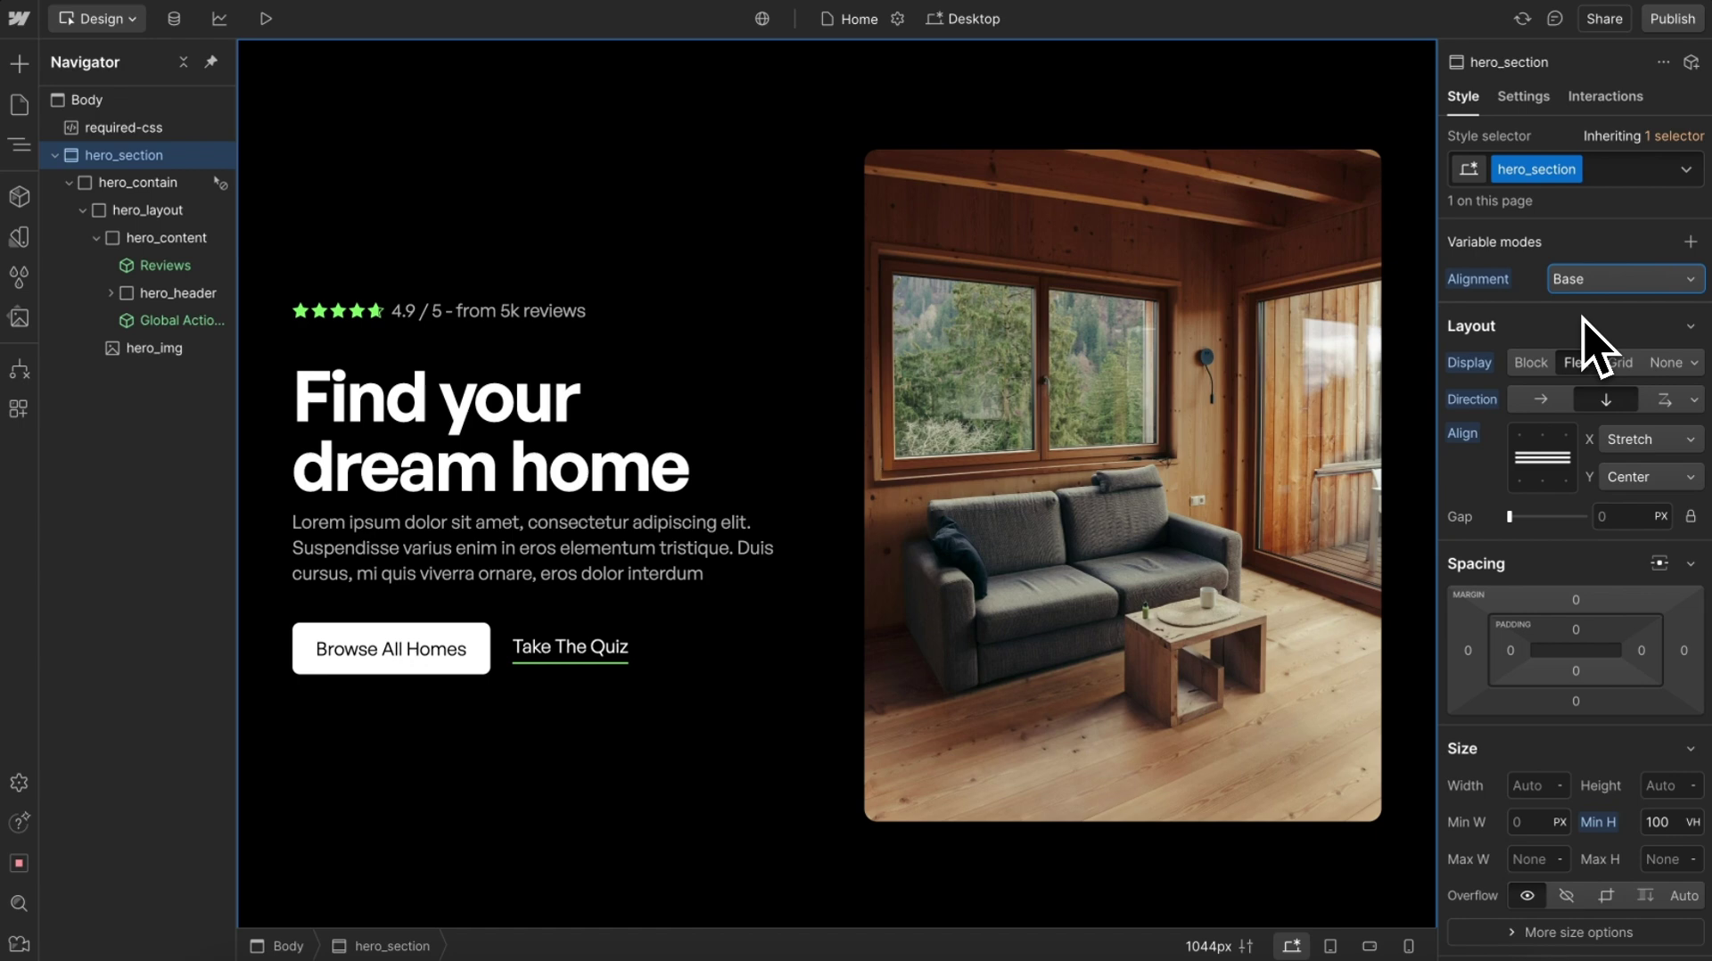
Step: On the mobile breakpoint, set the hero to Center alignment and narrow the canvas to 256px
key(shift+4)
click(1596, 284)
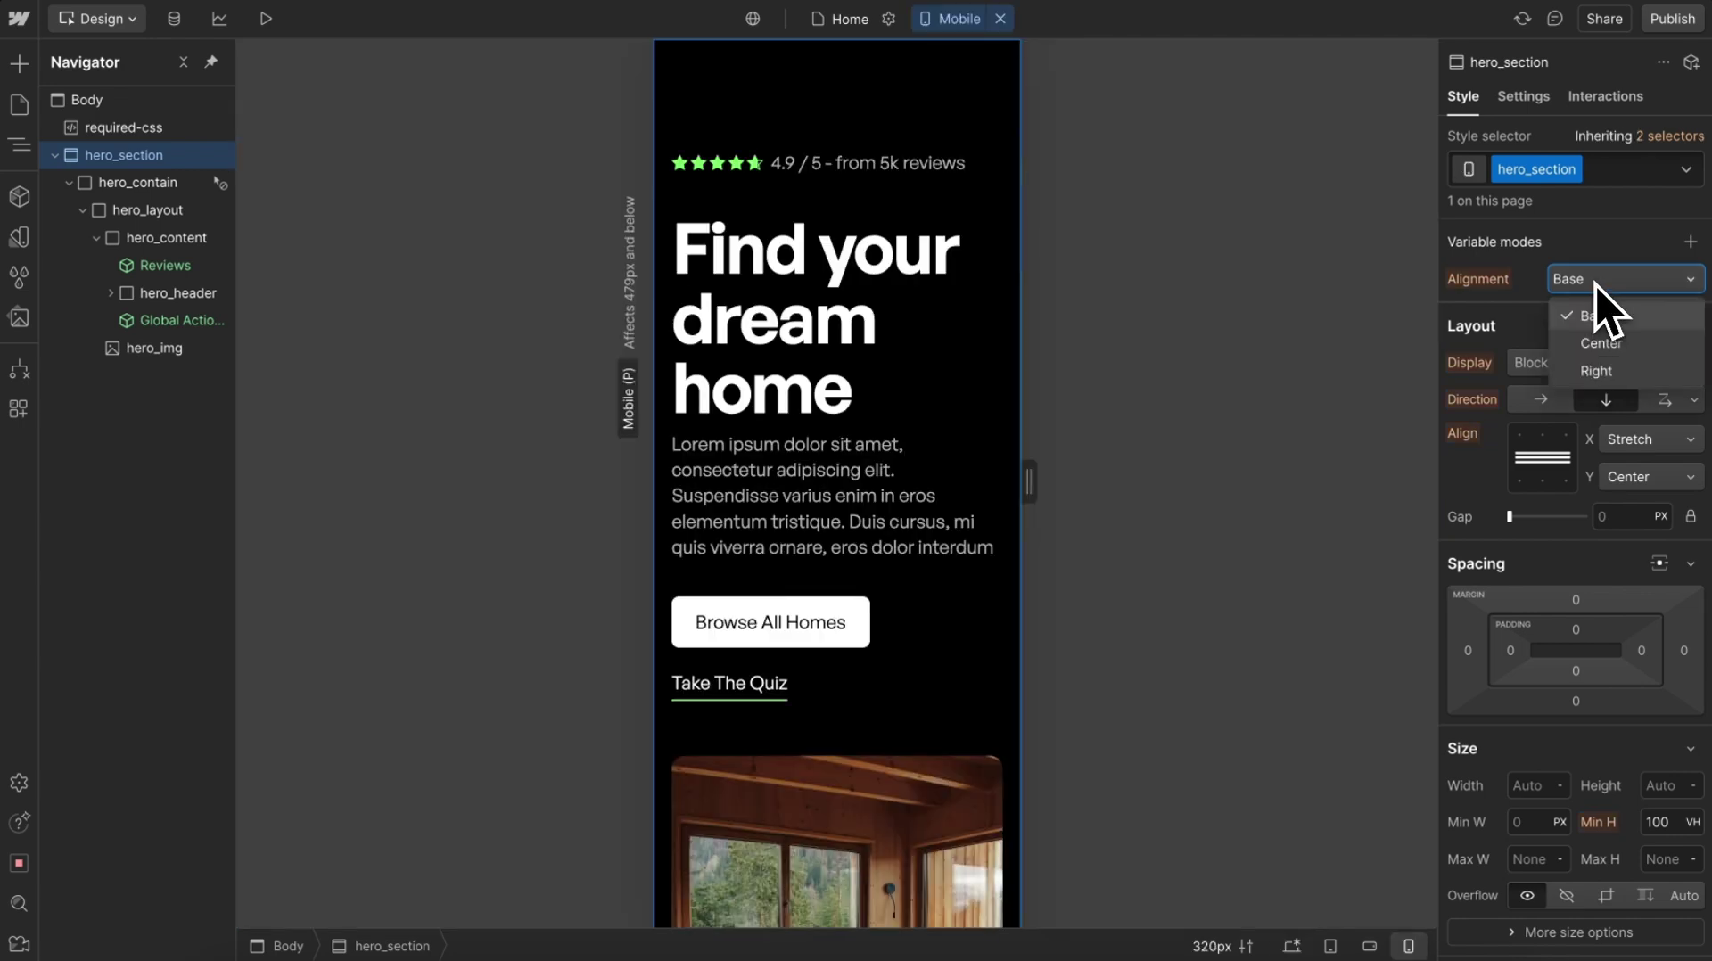
click(1597, 348)
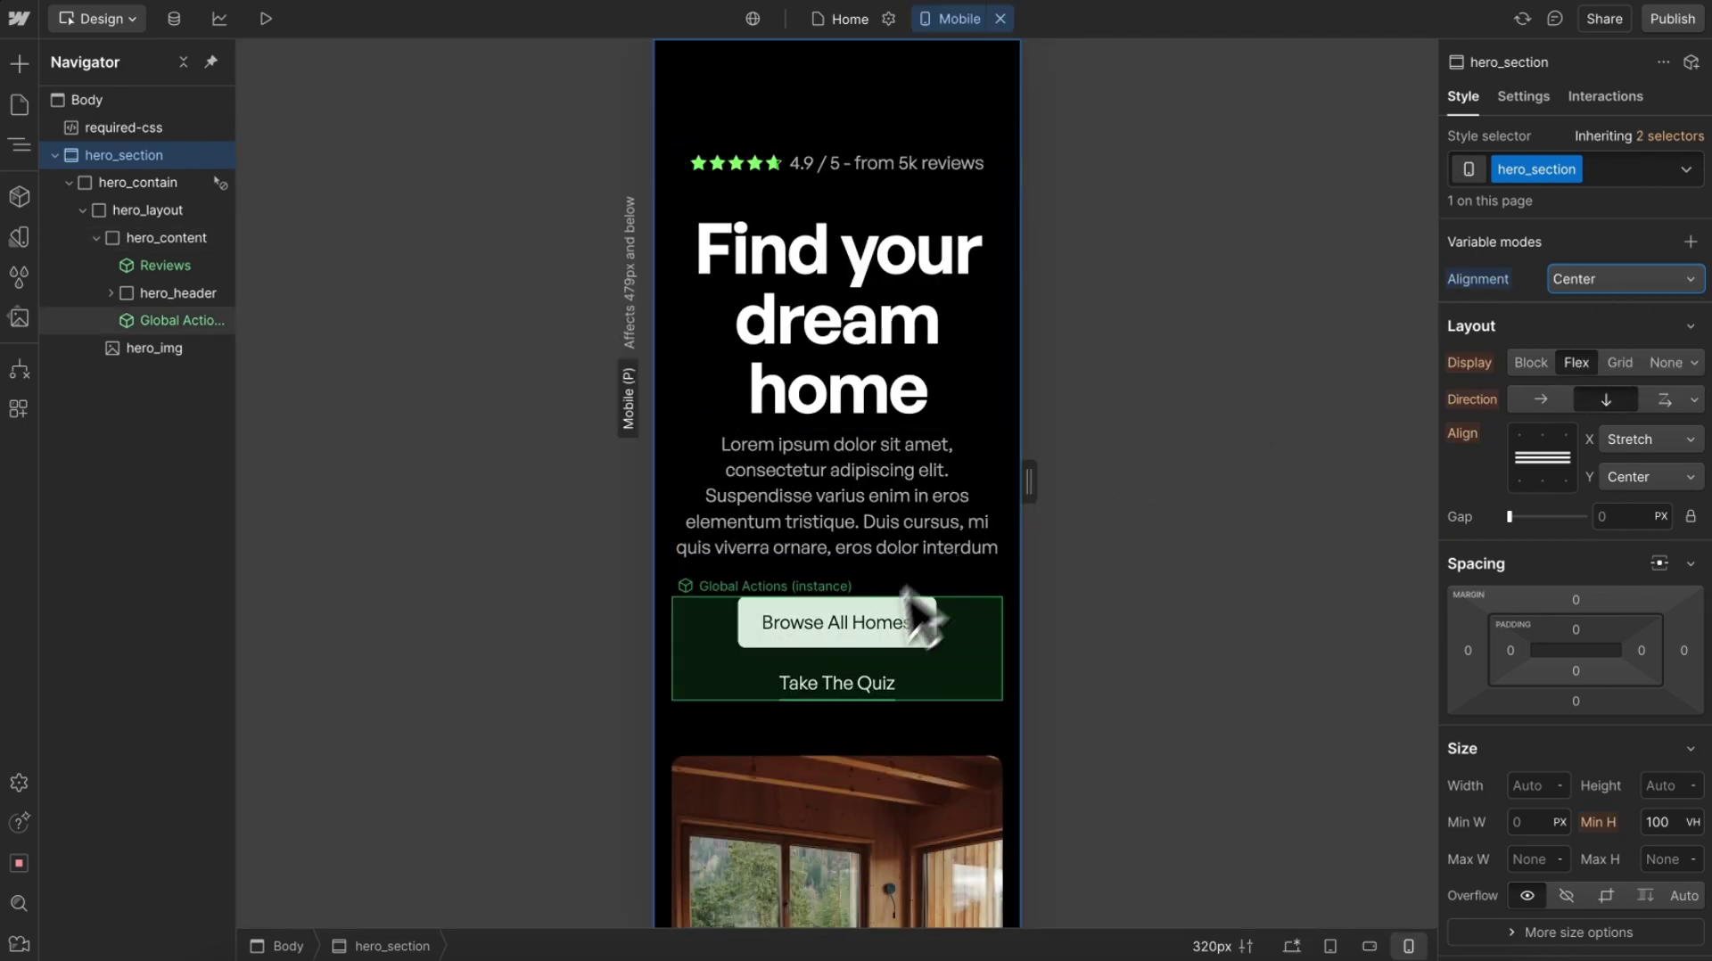
click(843, 658)
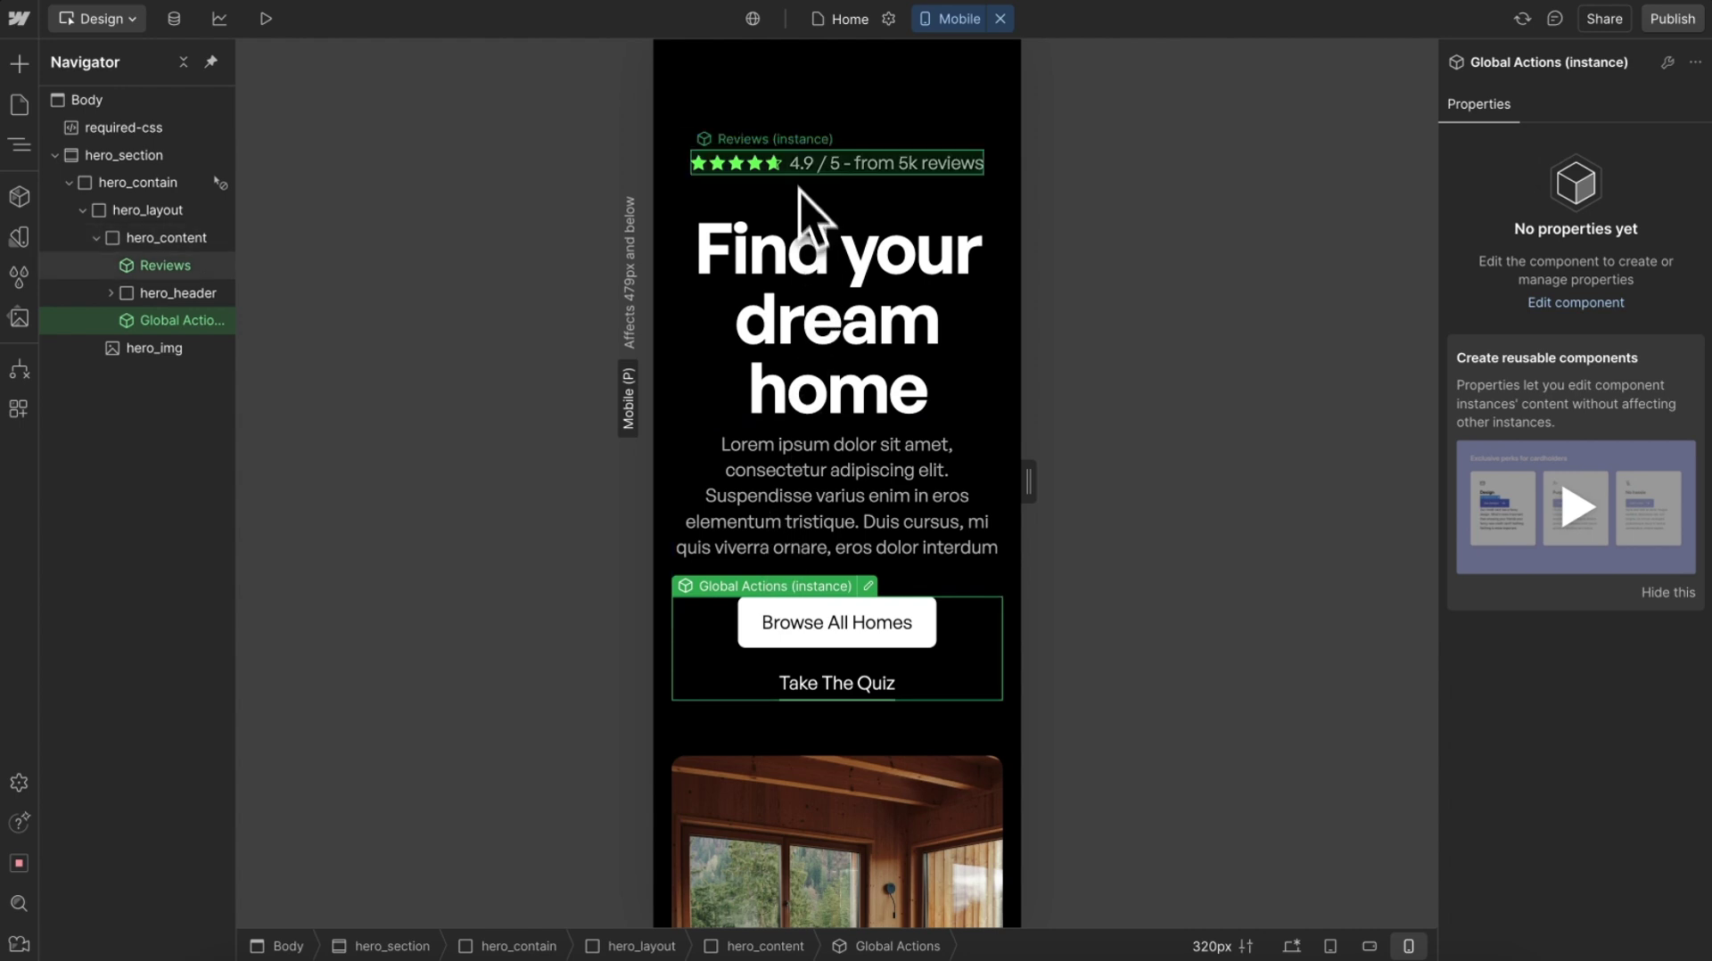
click(794, 167)
drag(1028, 473, 992, 482)
Step: With the hero section reselected, switch its Alignment mode to Right and then back to Base
click(882, 93)
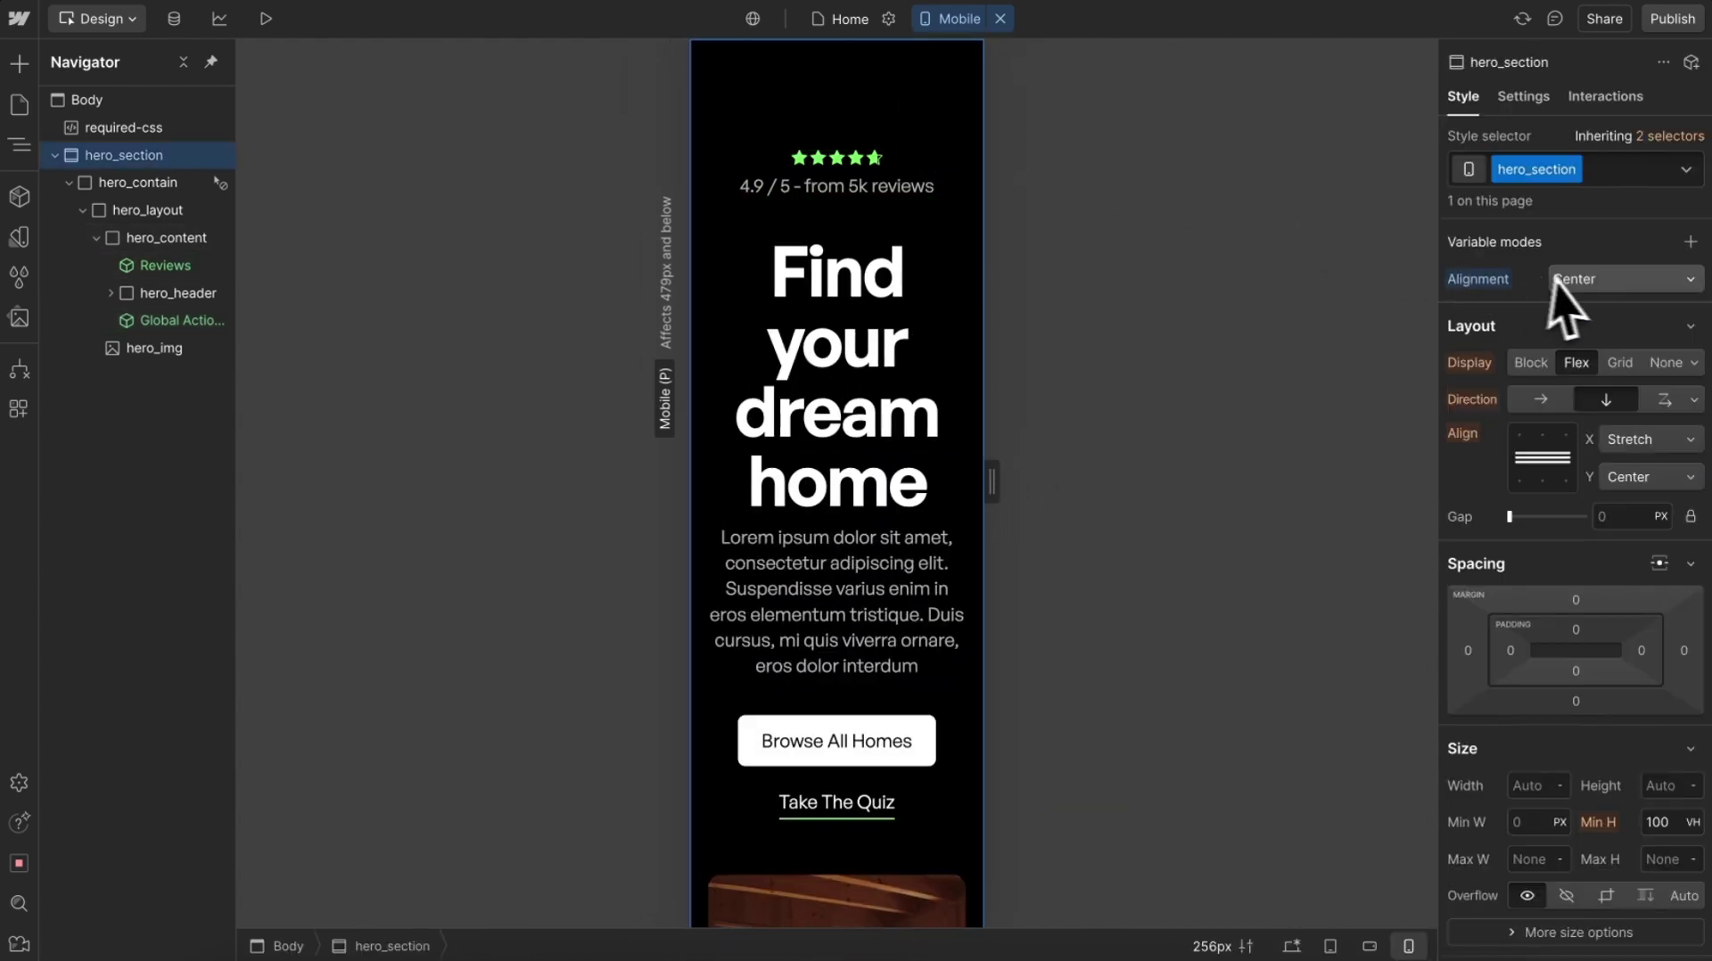
click(1570, 279)
click(1589, 368)
click(1596, 279)
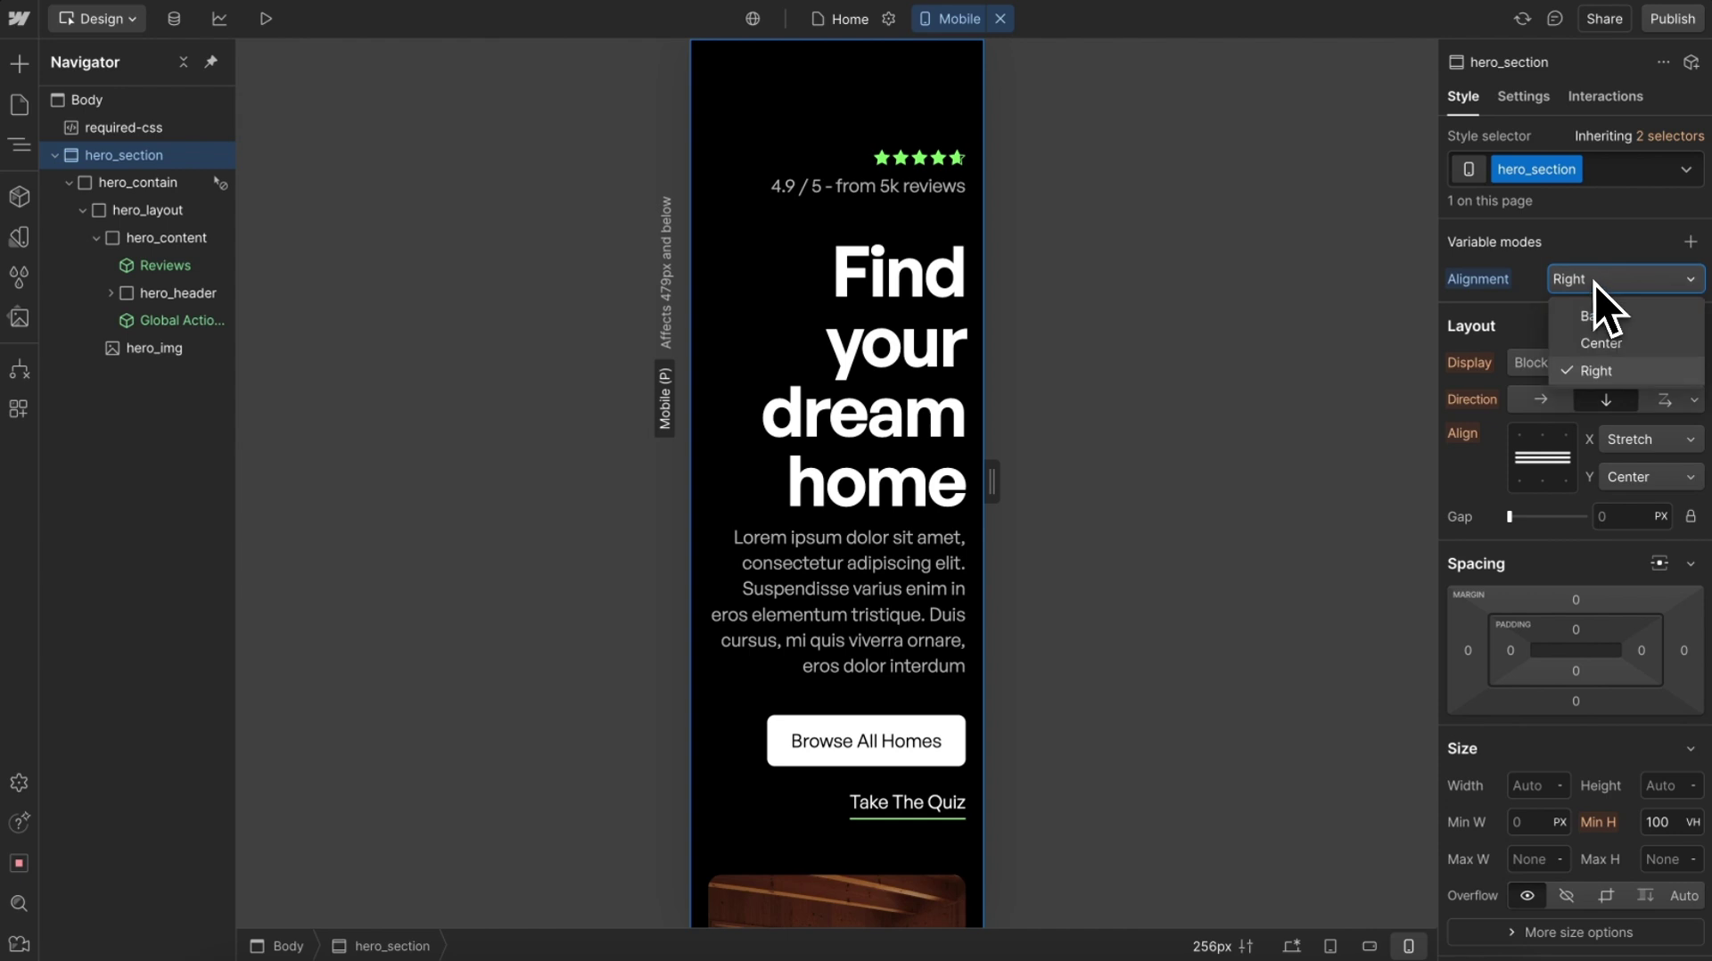
click(1587, 319)
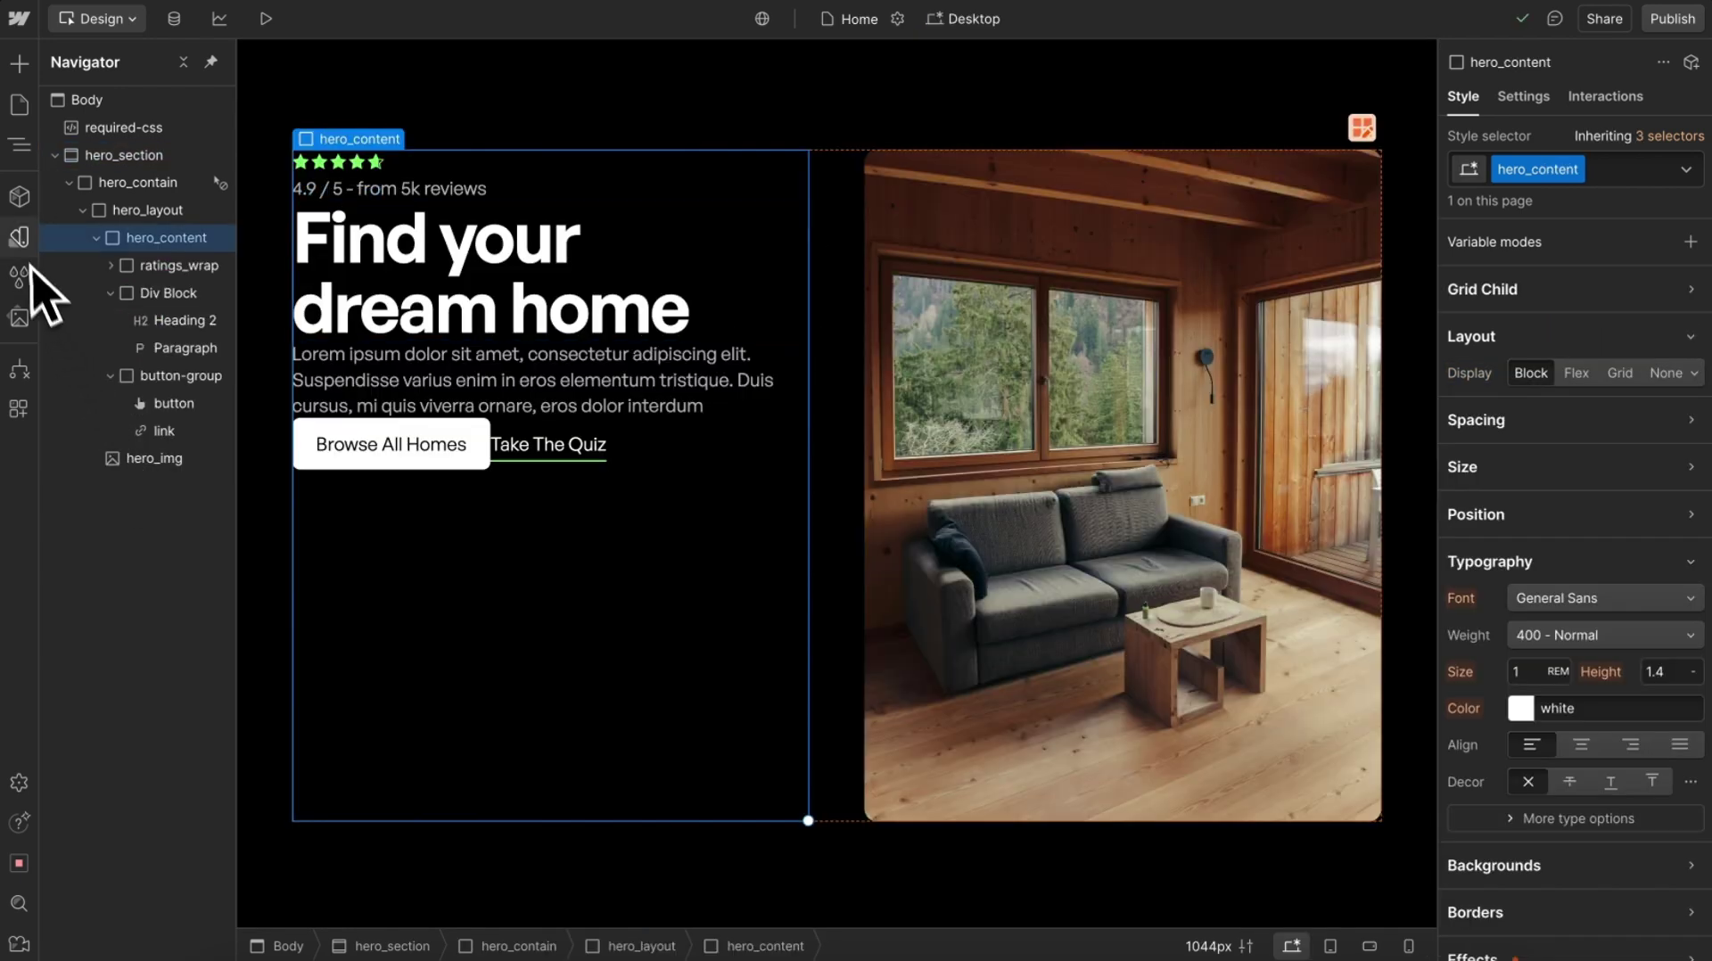
click(23, 275)
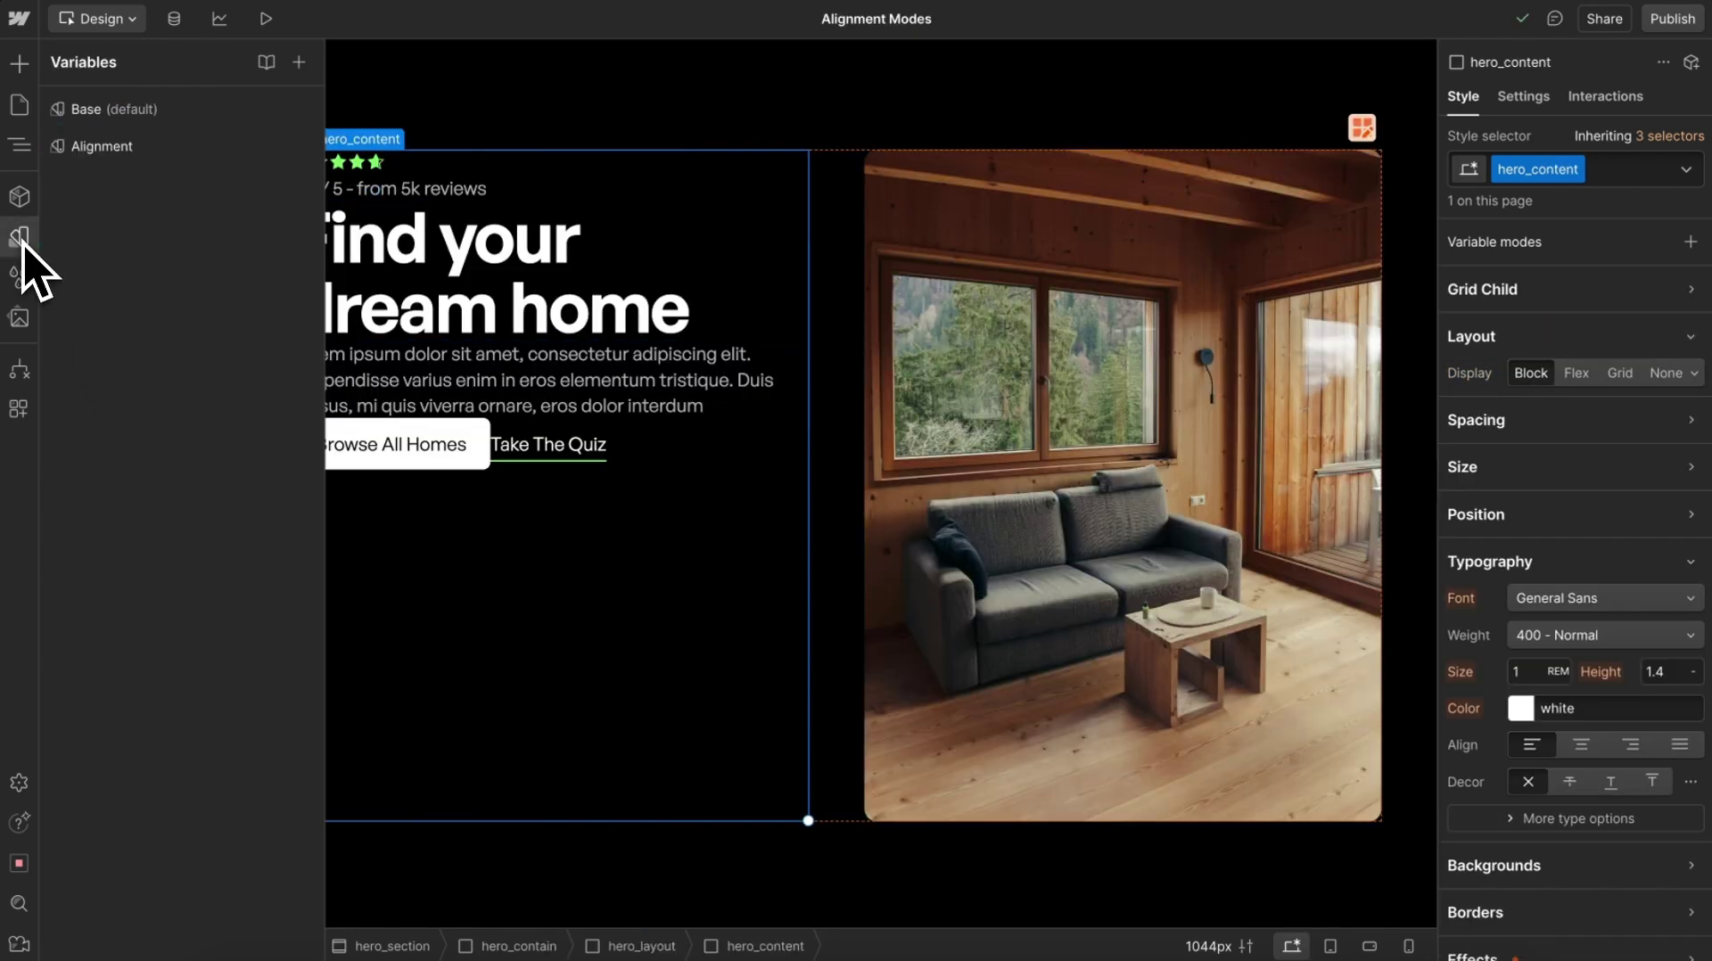
click(184, 154)
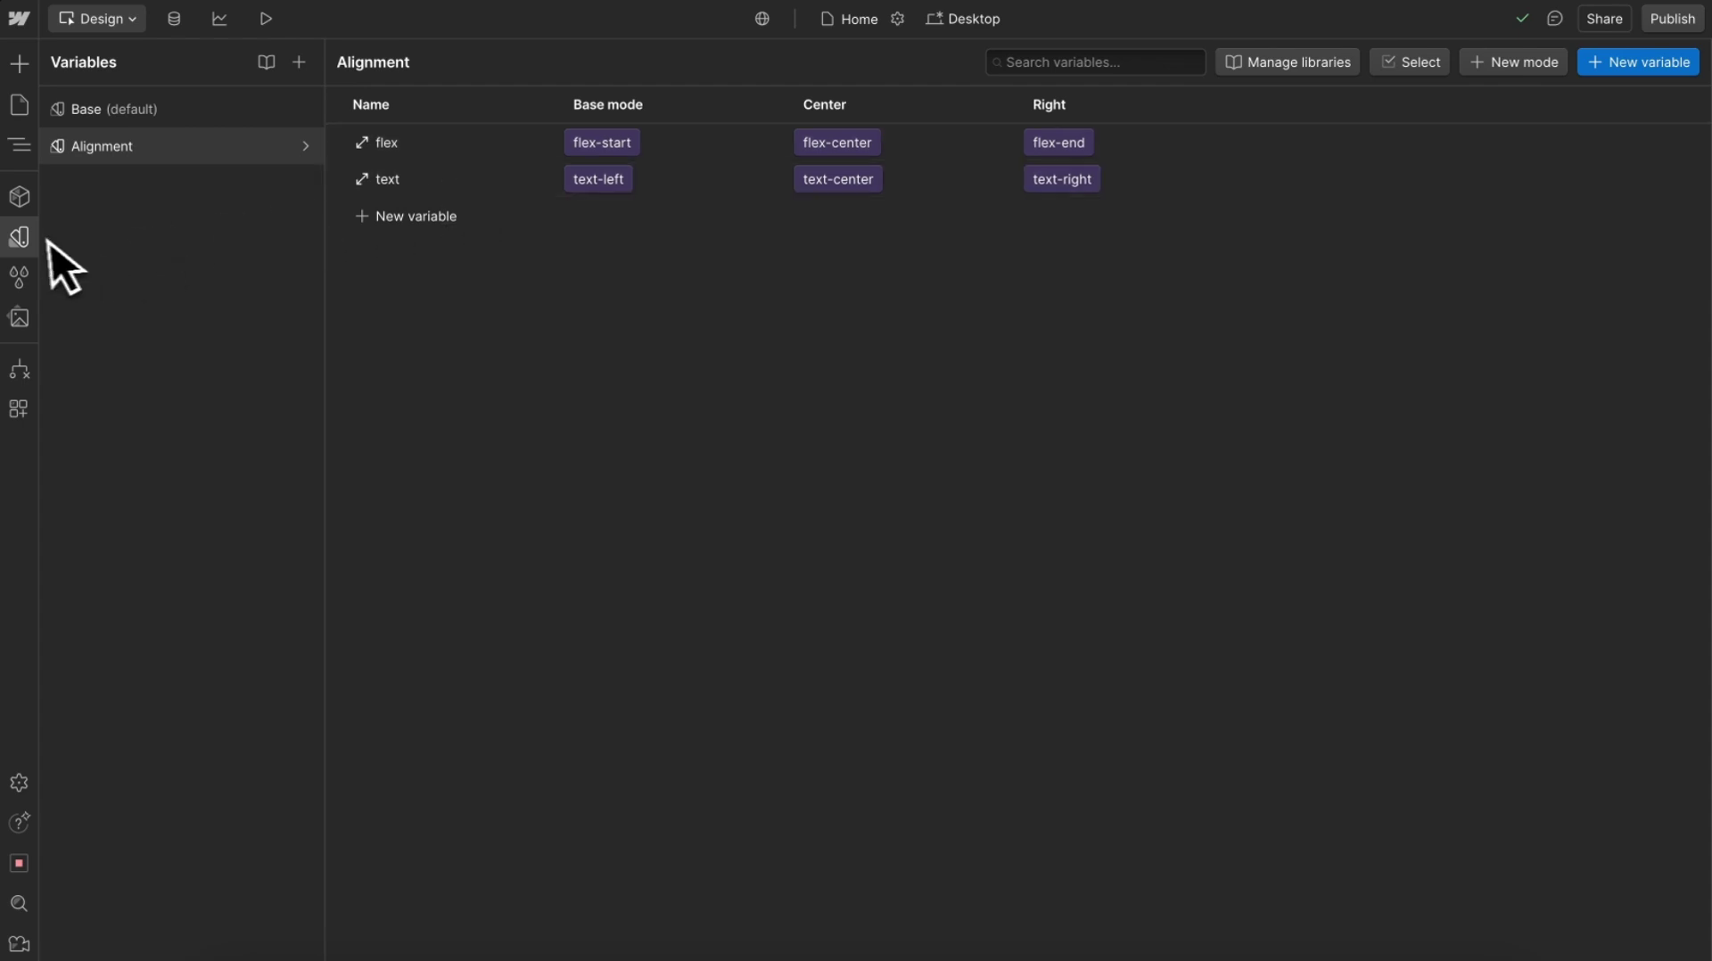
click(27, 238)
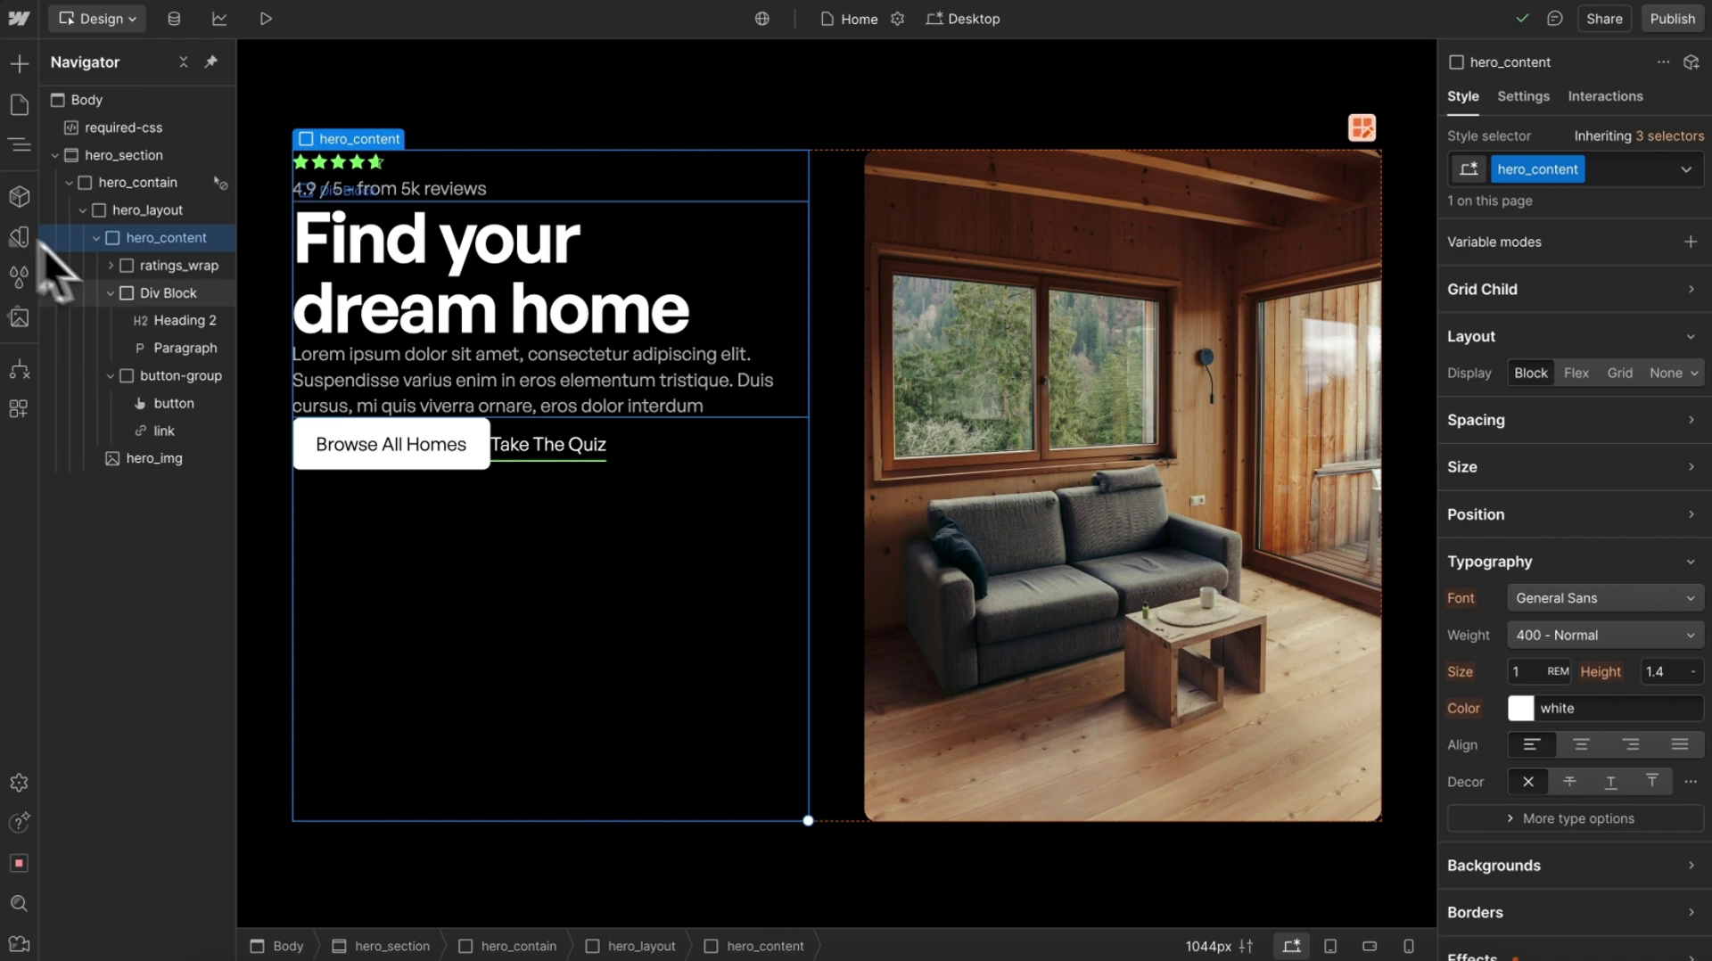
Step: Add u-alignment-vertical as a combo class on hero_content, checking its inherited base style
click(1641, 170)
text(align)
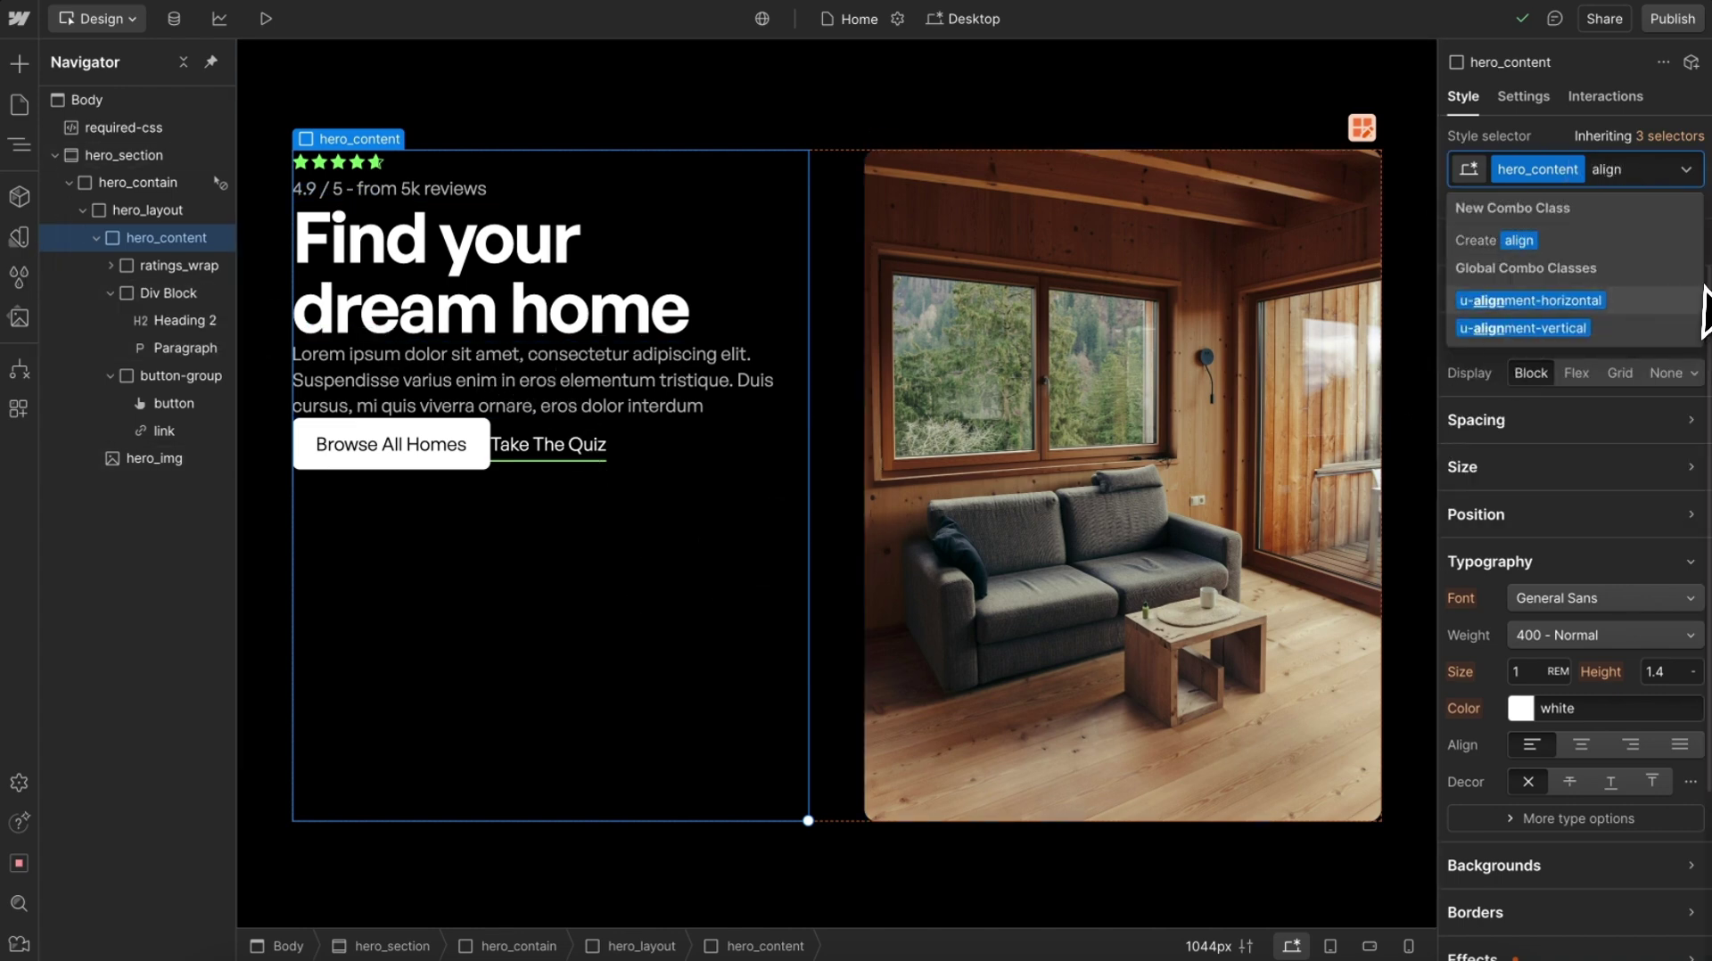
click(1608, 330)
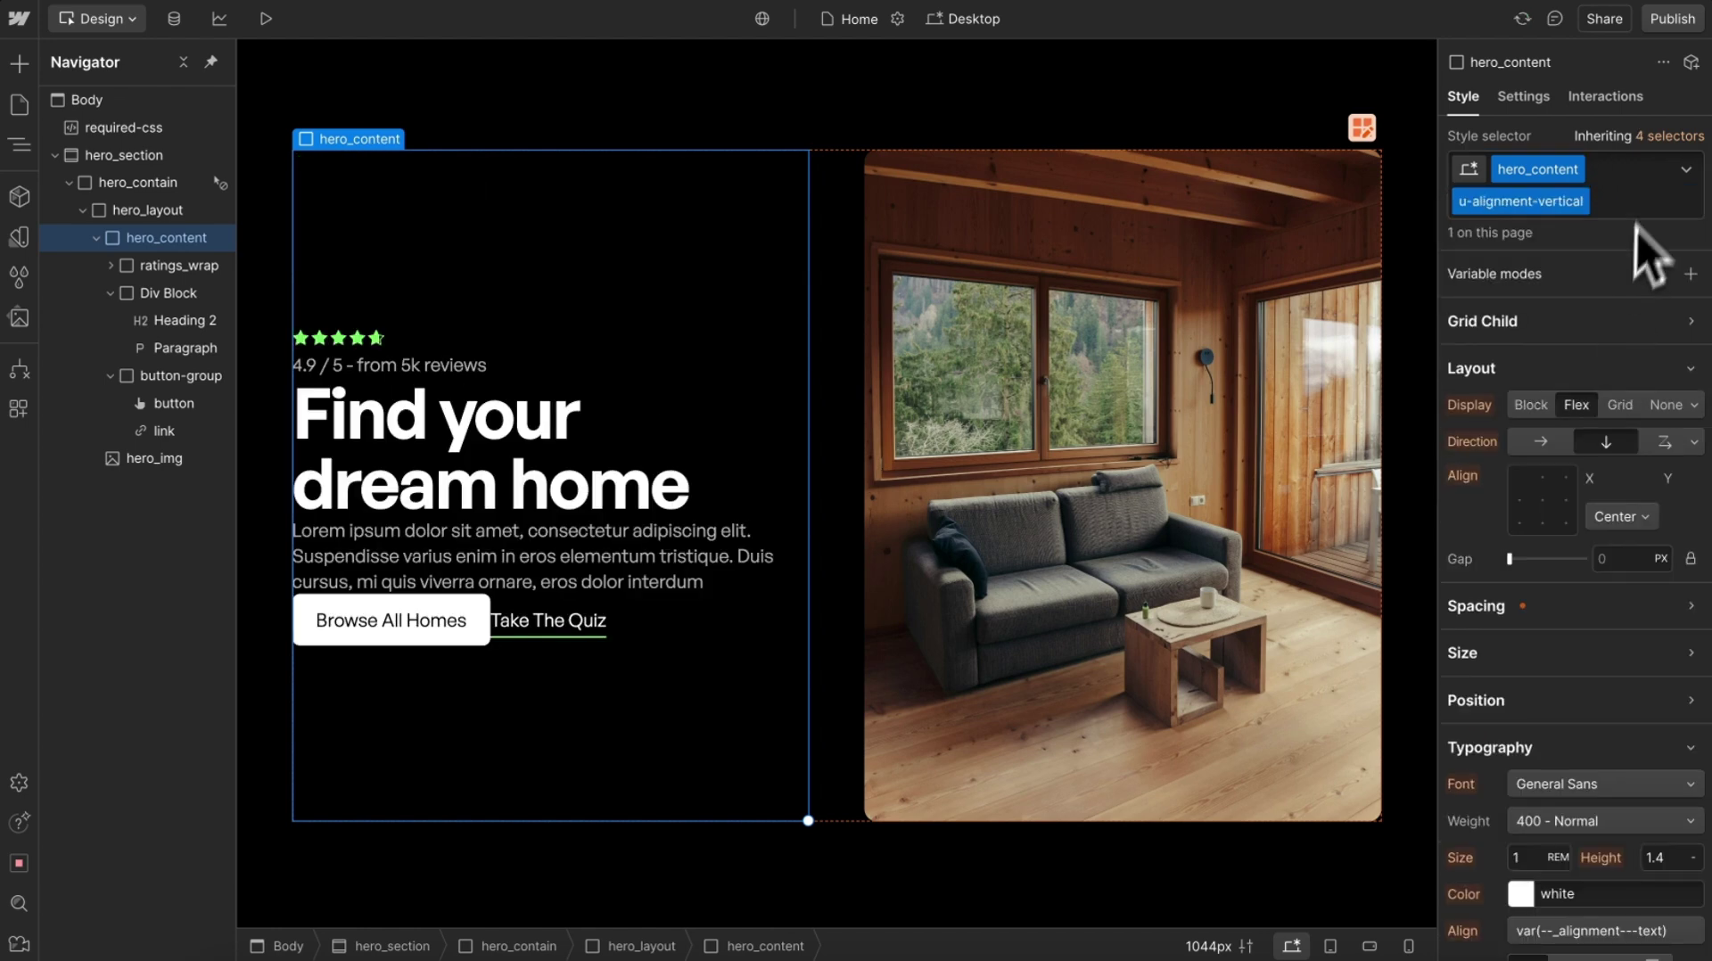
click(1676, 139)
click(1616, 350)
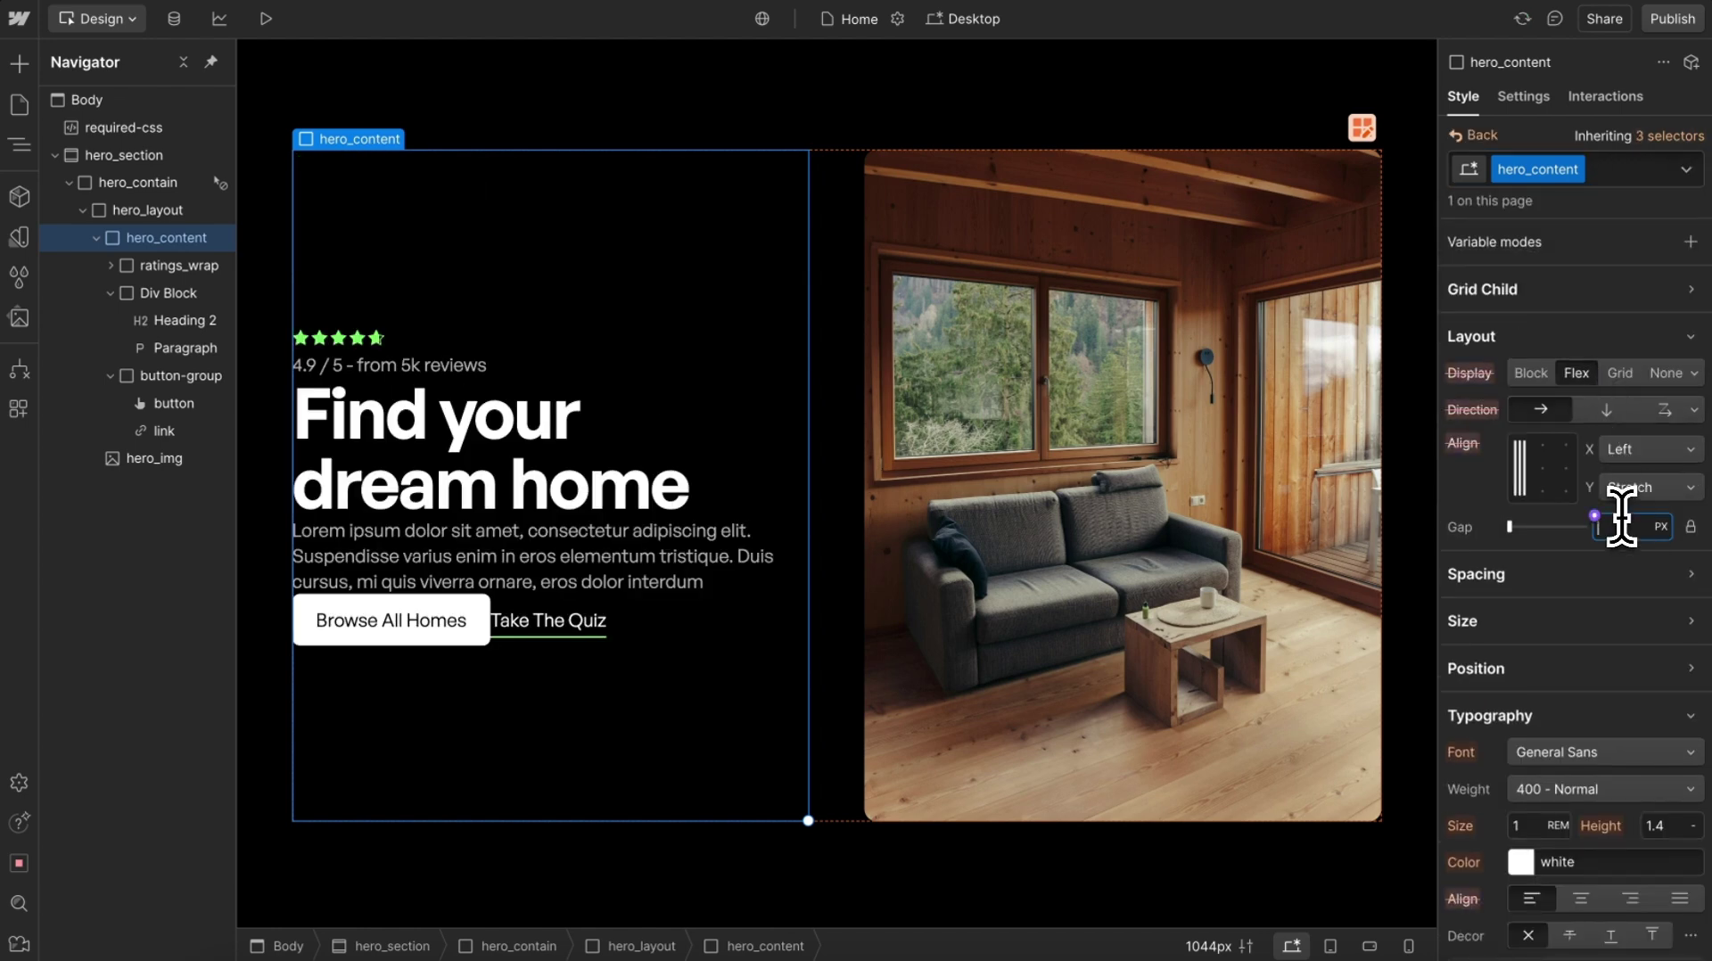
click(1473, 135)
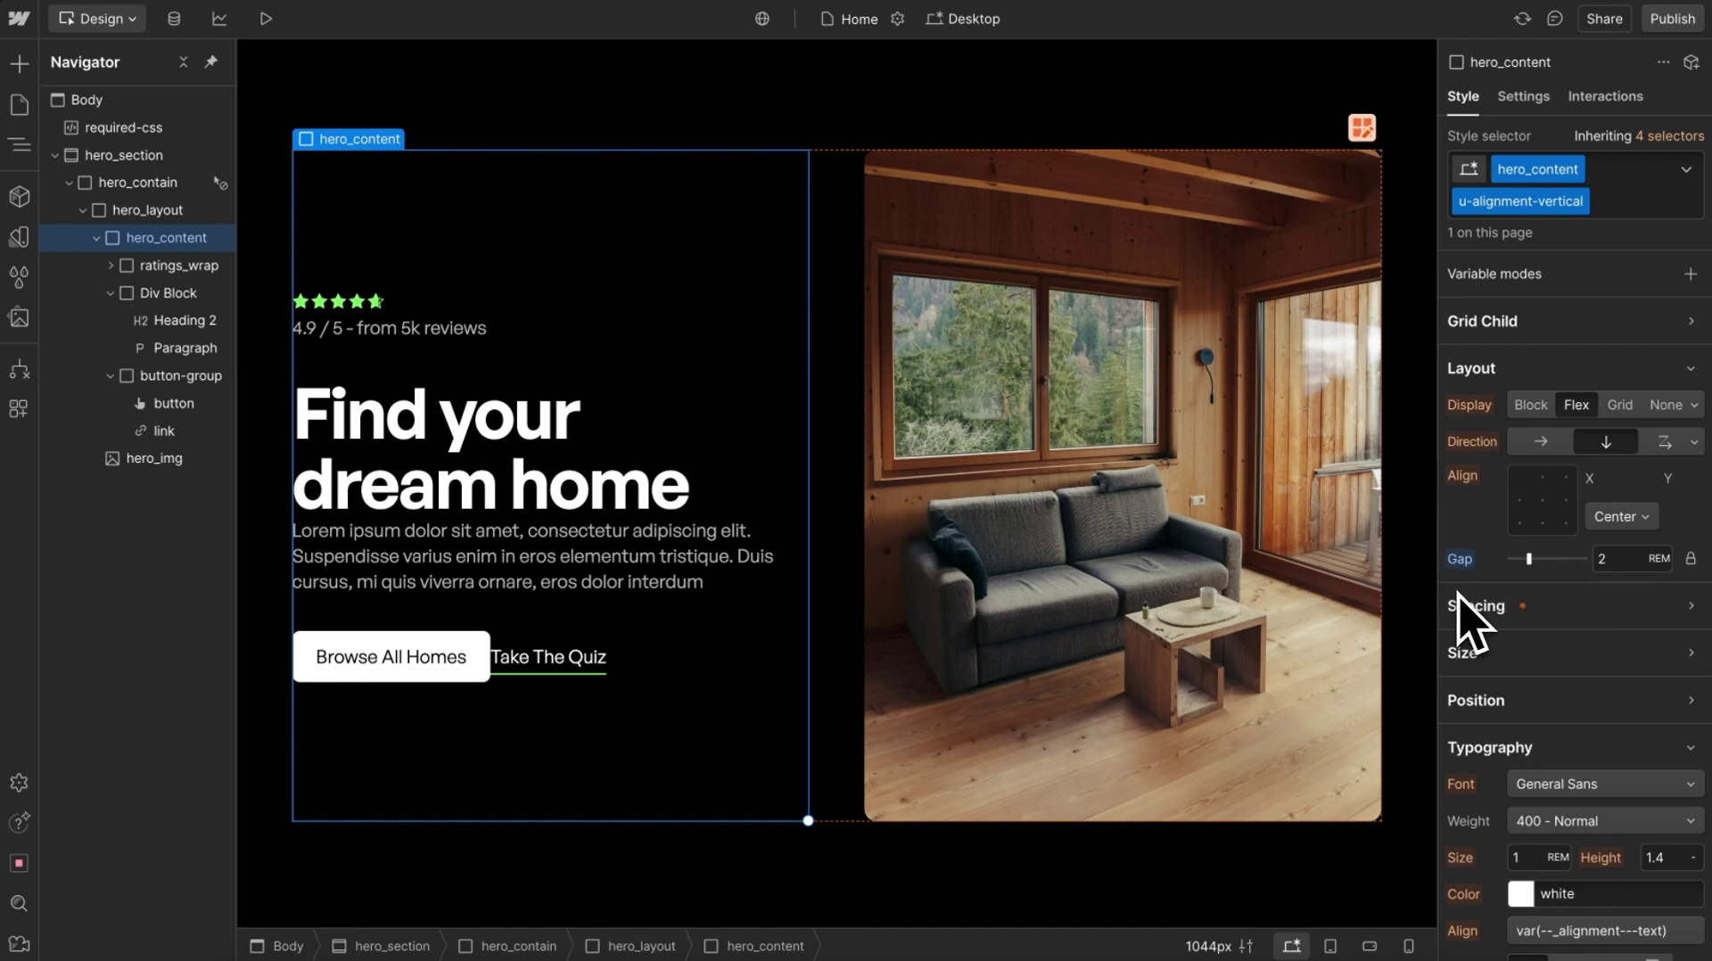
Step: Review the combo class properties and keep the content vertically centred on Align Y
scroll(1478, 651, down, 5)
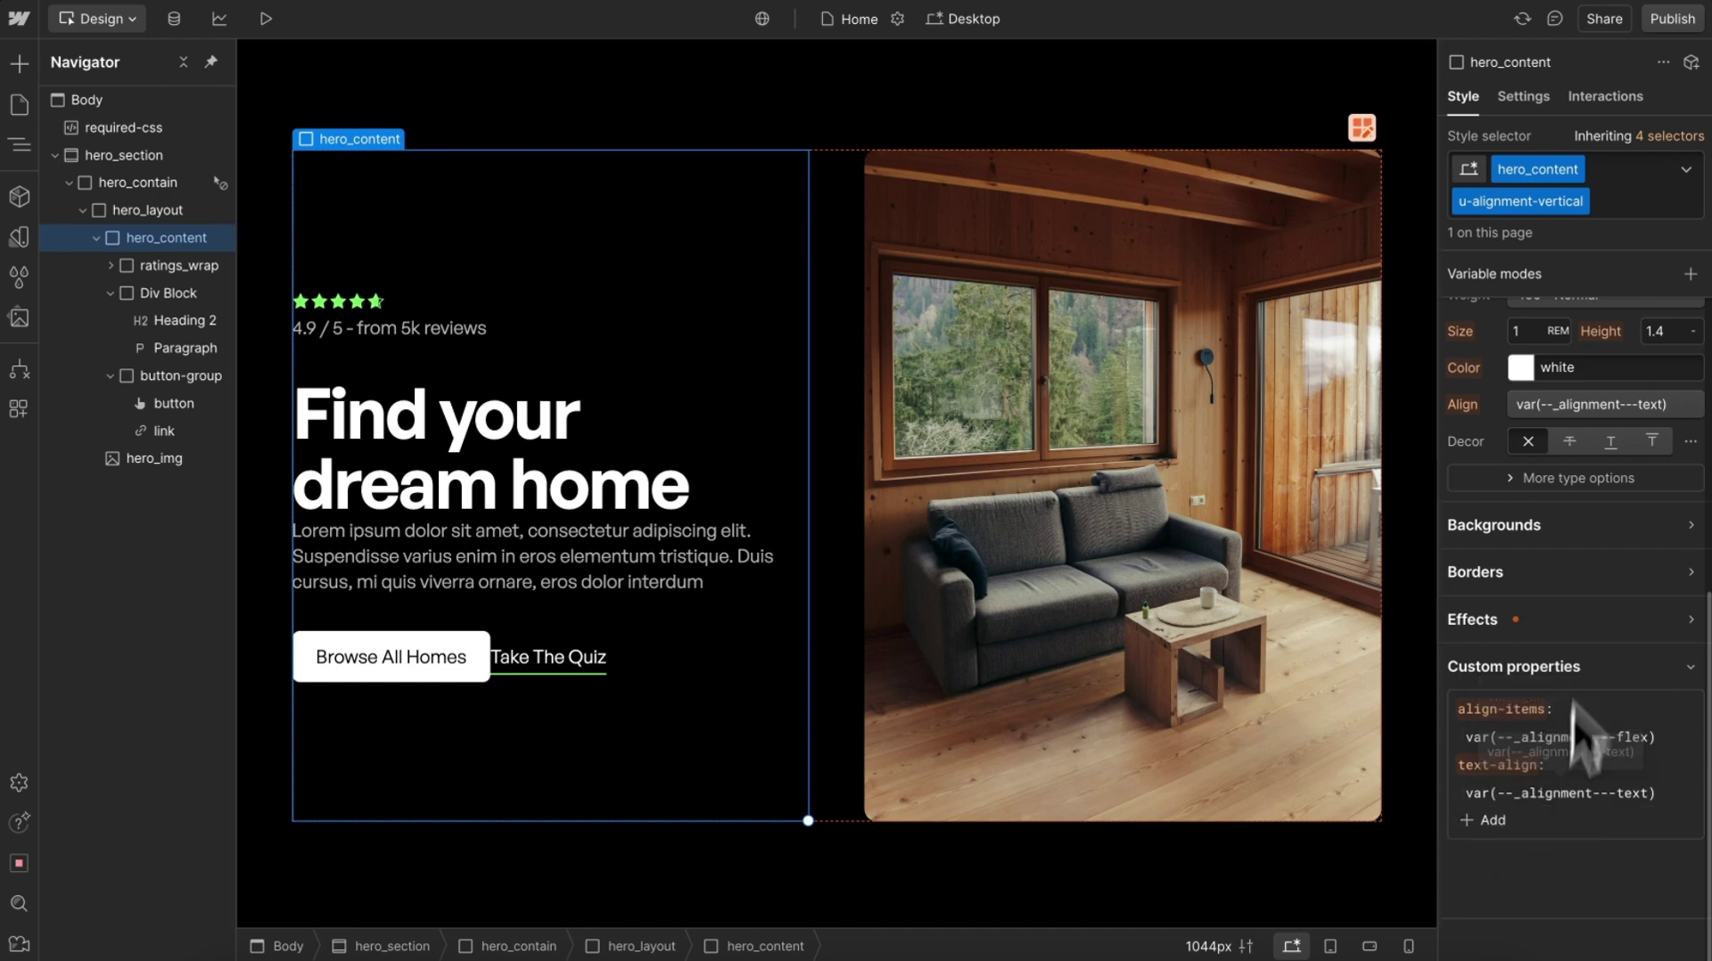
scroll(1517, 642, up, 2)
scroll(1574, 490, up, 3)
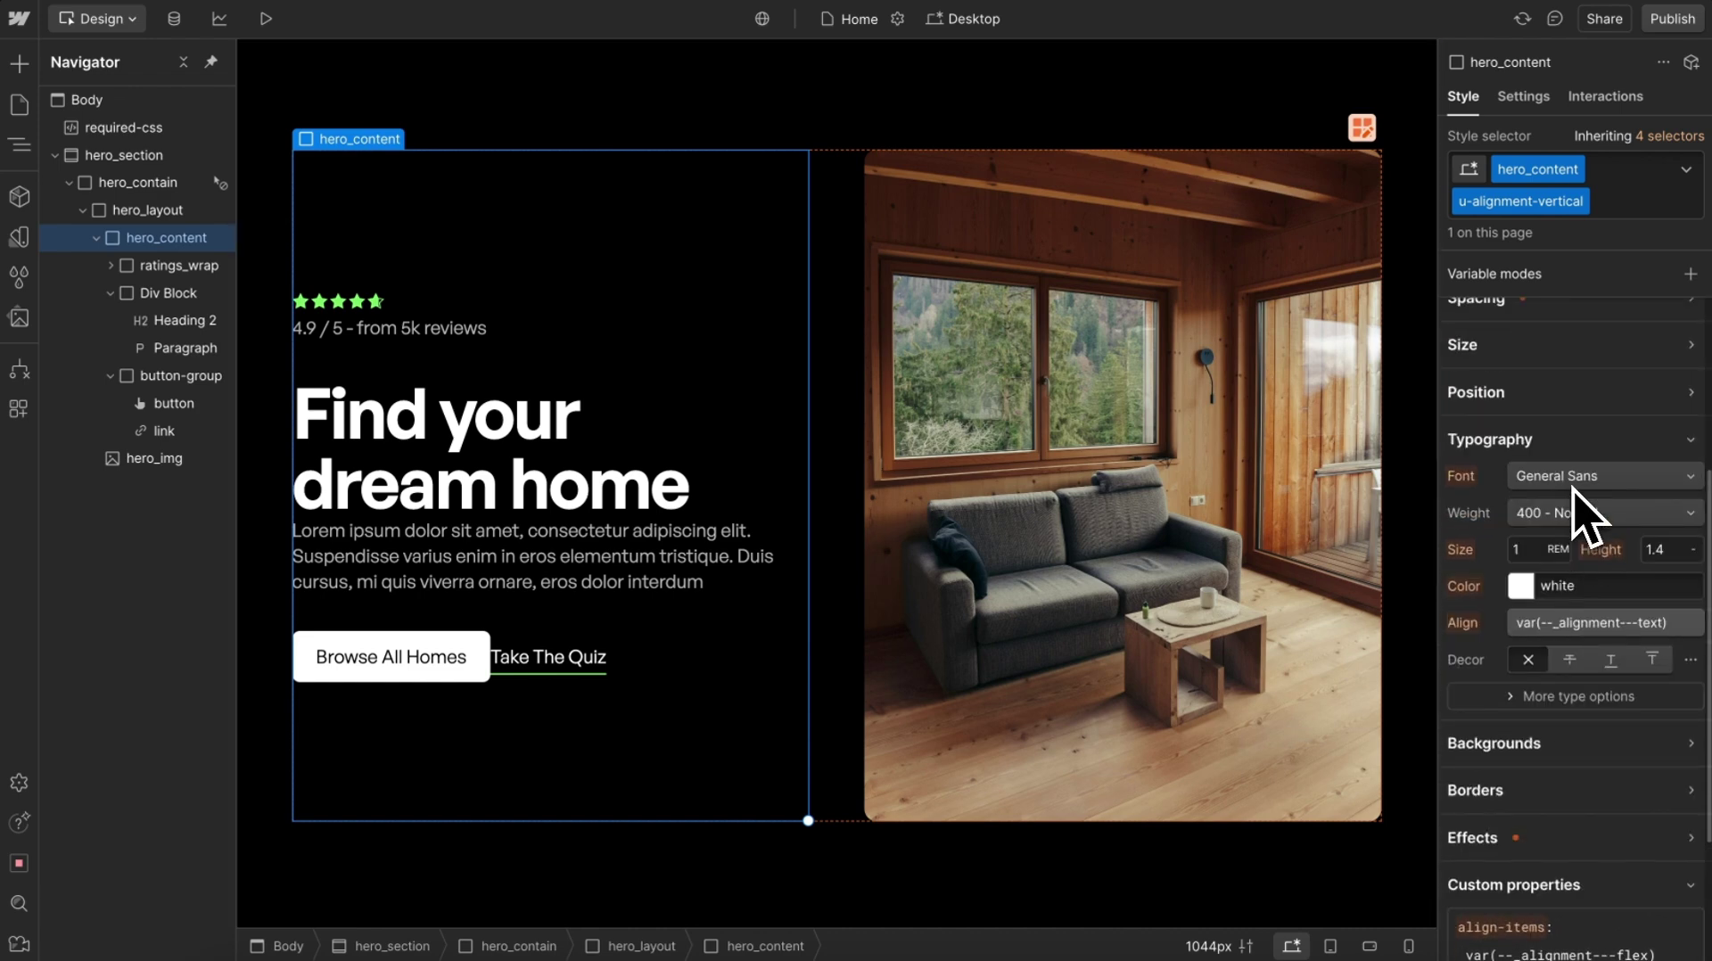
click(1631, 522)
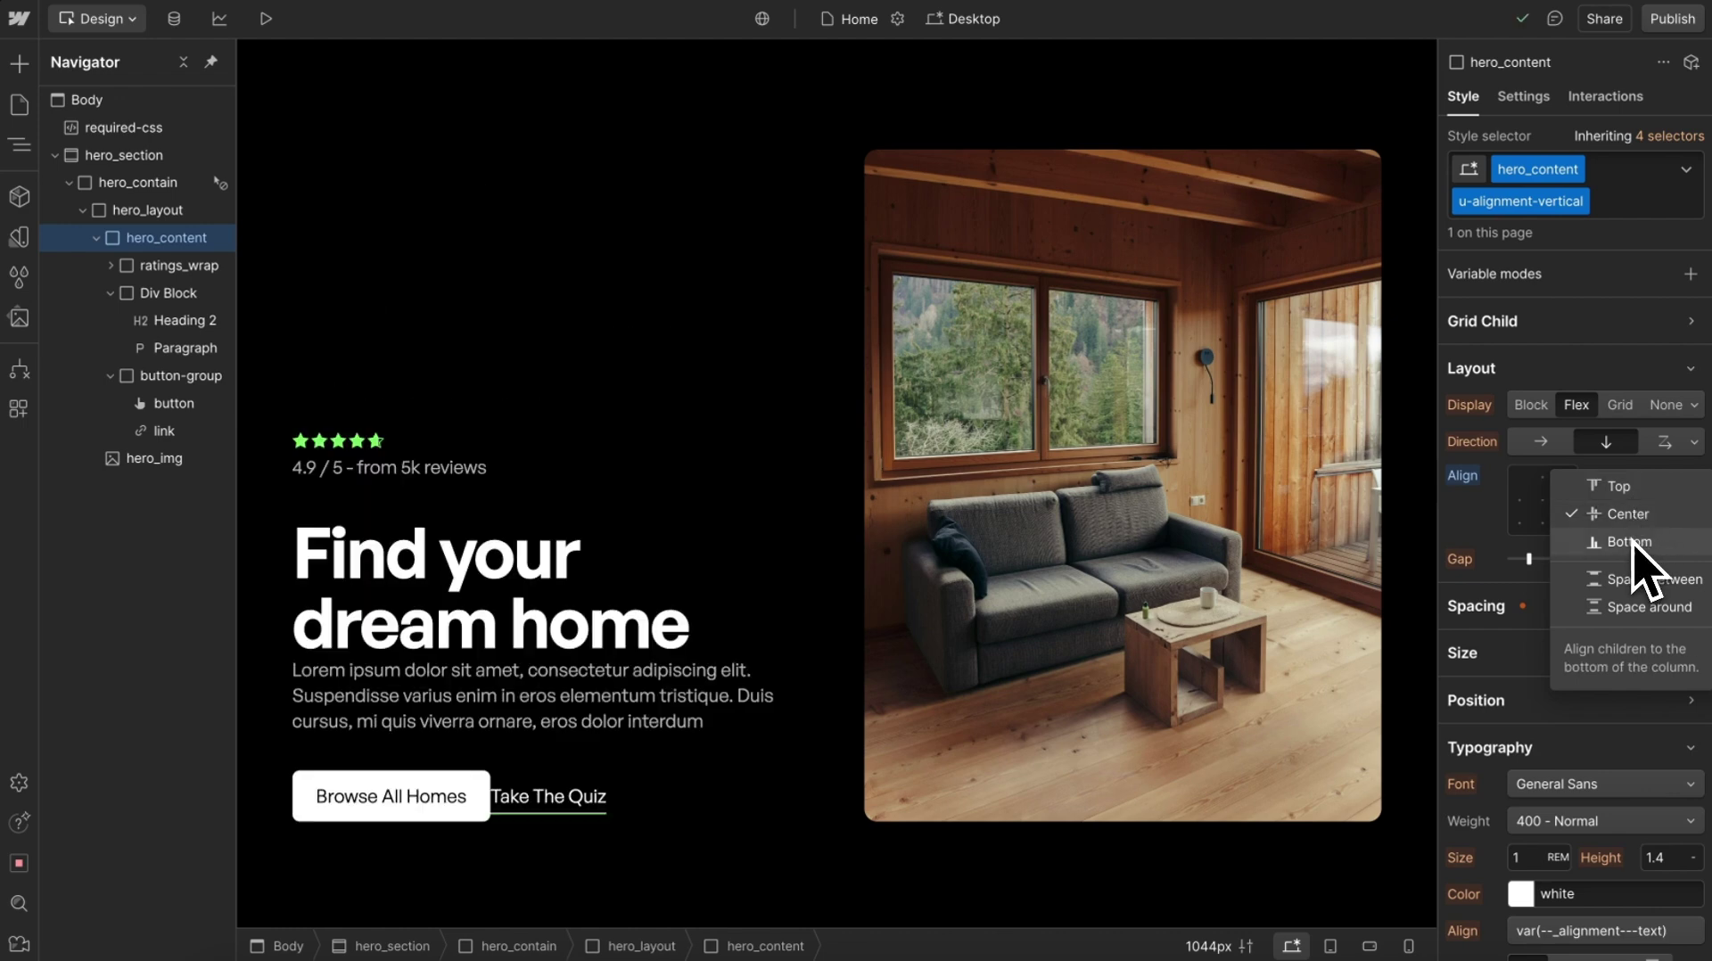
click(1467, 542)
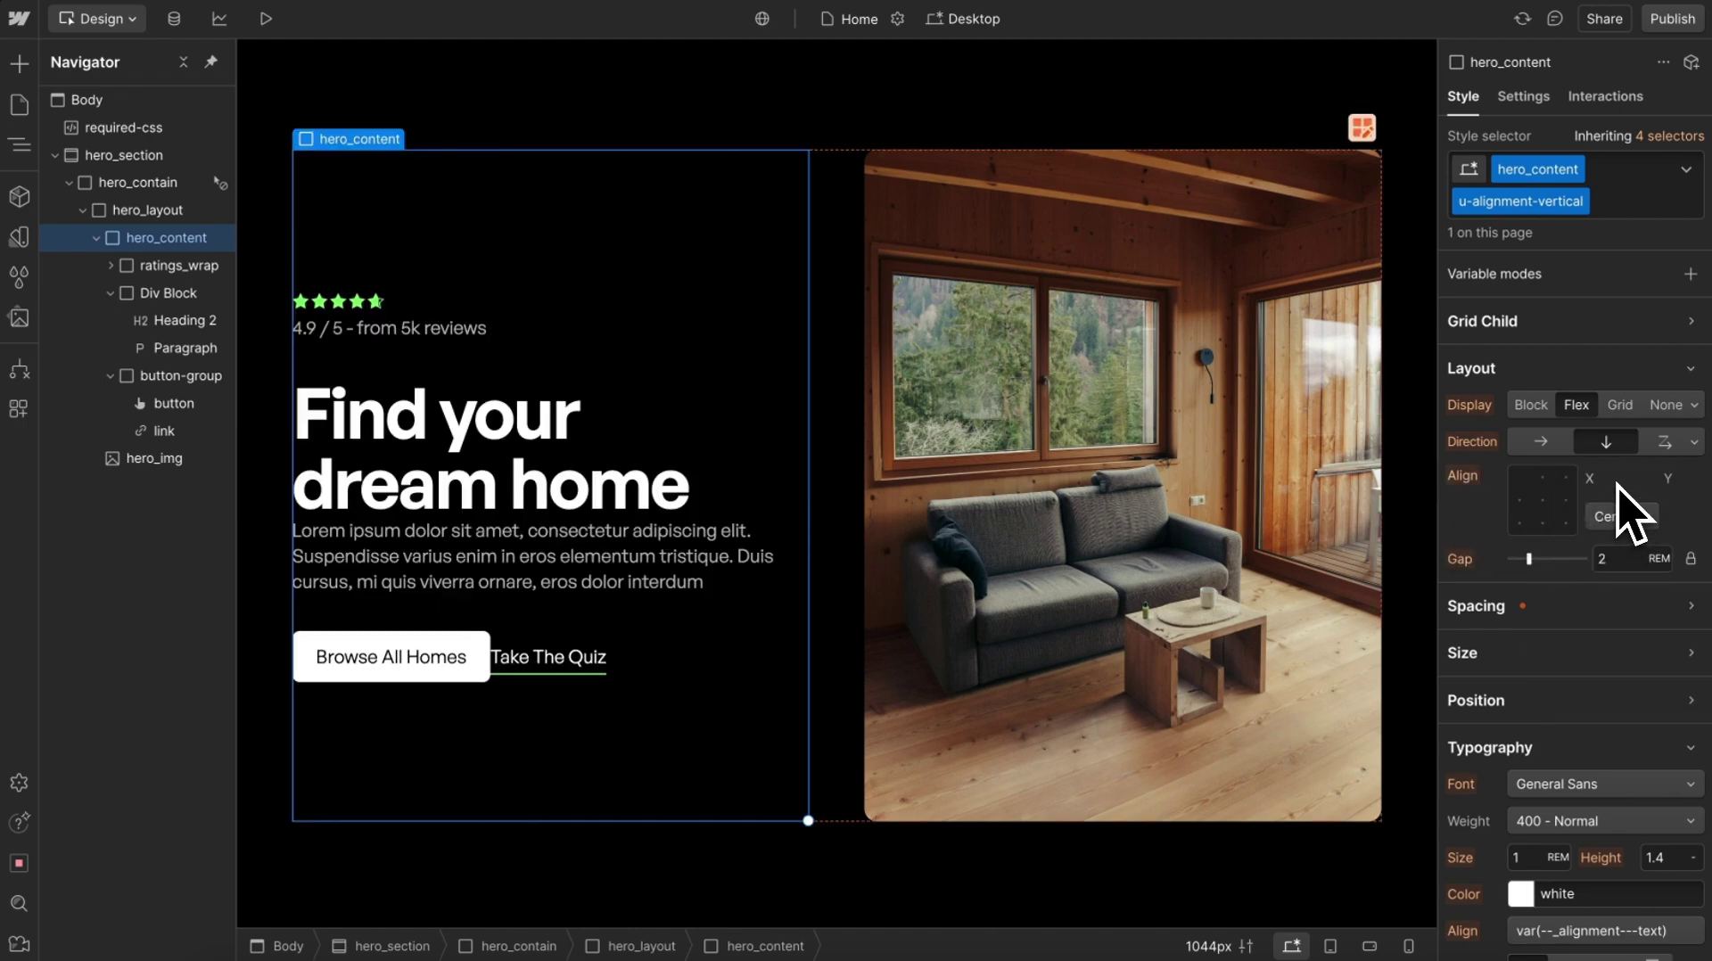
Step: Apply u-alignment-vertical to the Div Block wrapping the 'Find your dream home' heading
click(802, 518)
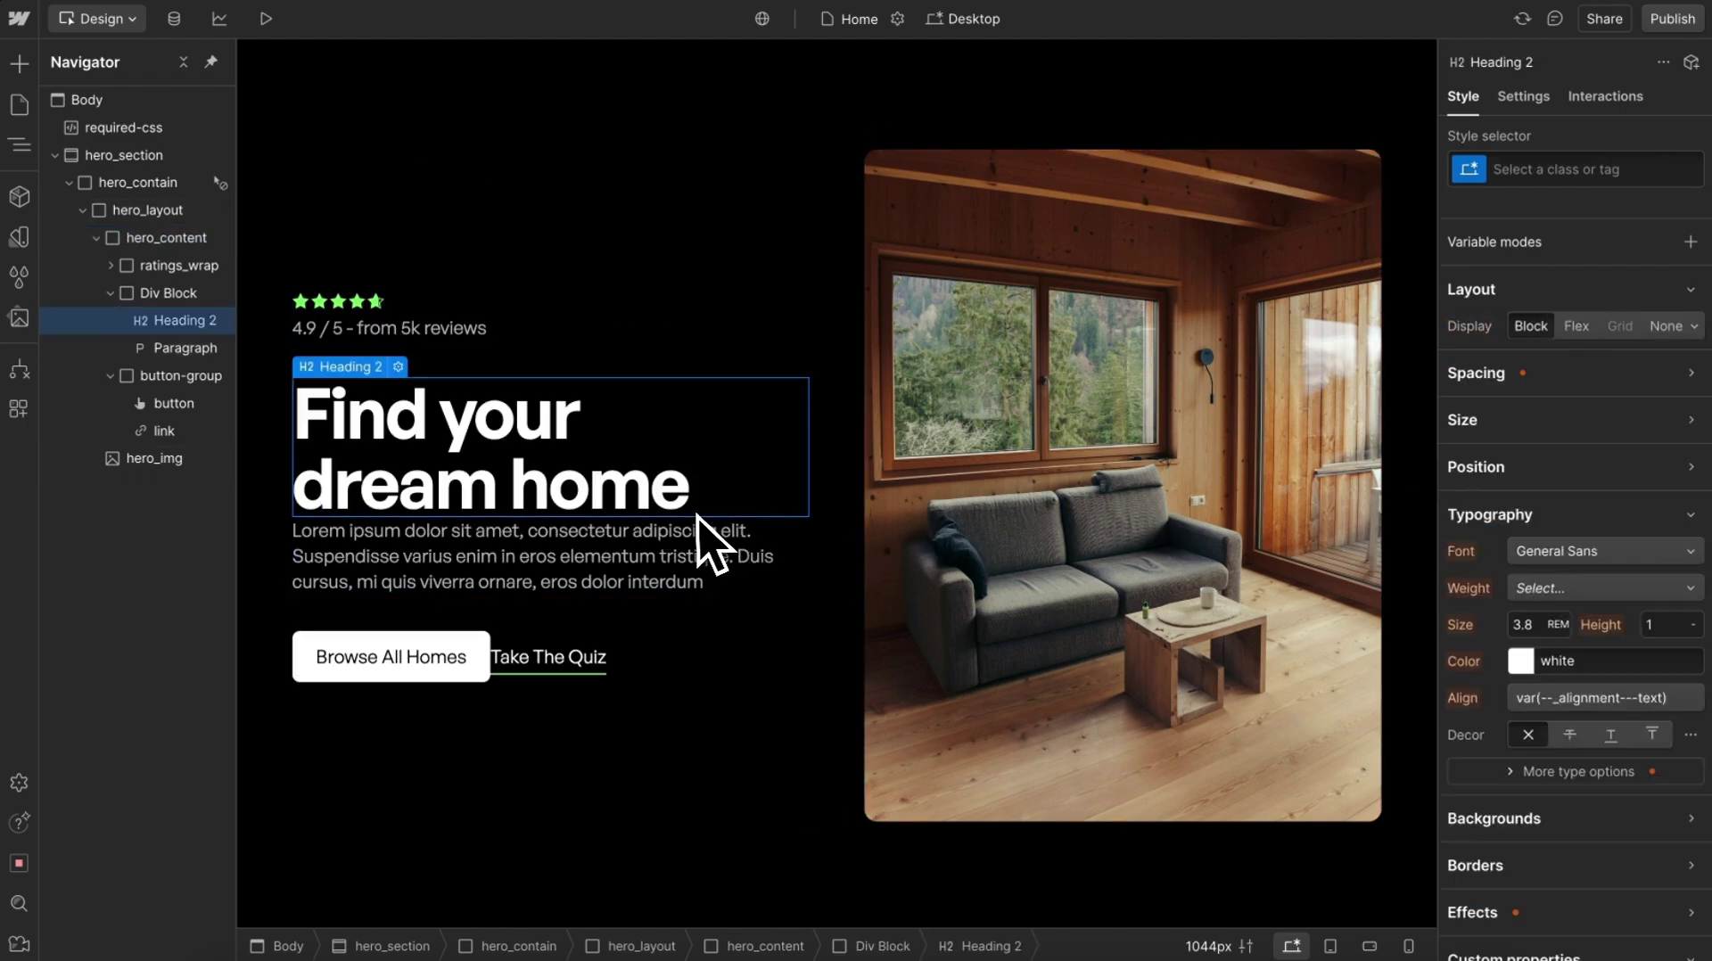
click(807, 537)
click(1621, 169)
text(al)
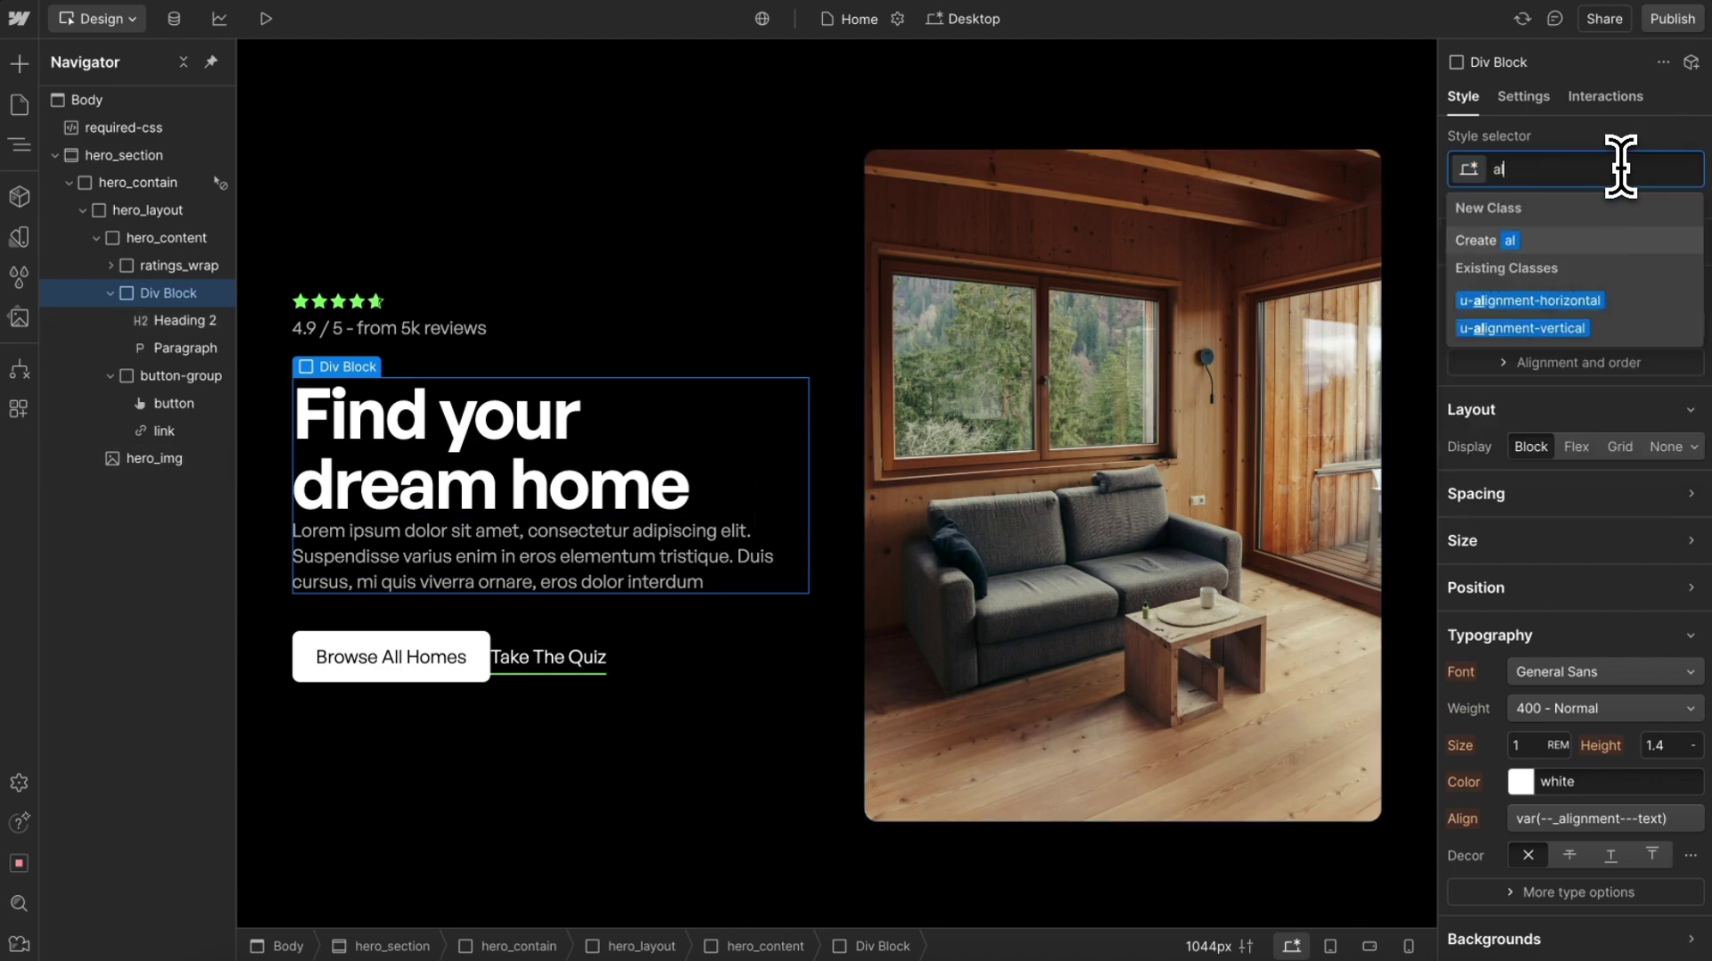
click(1536, 329)
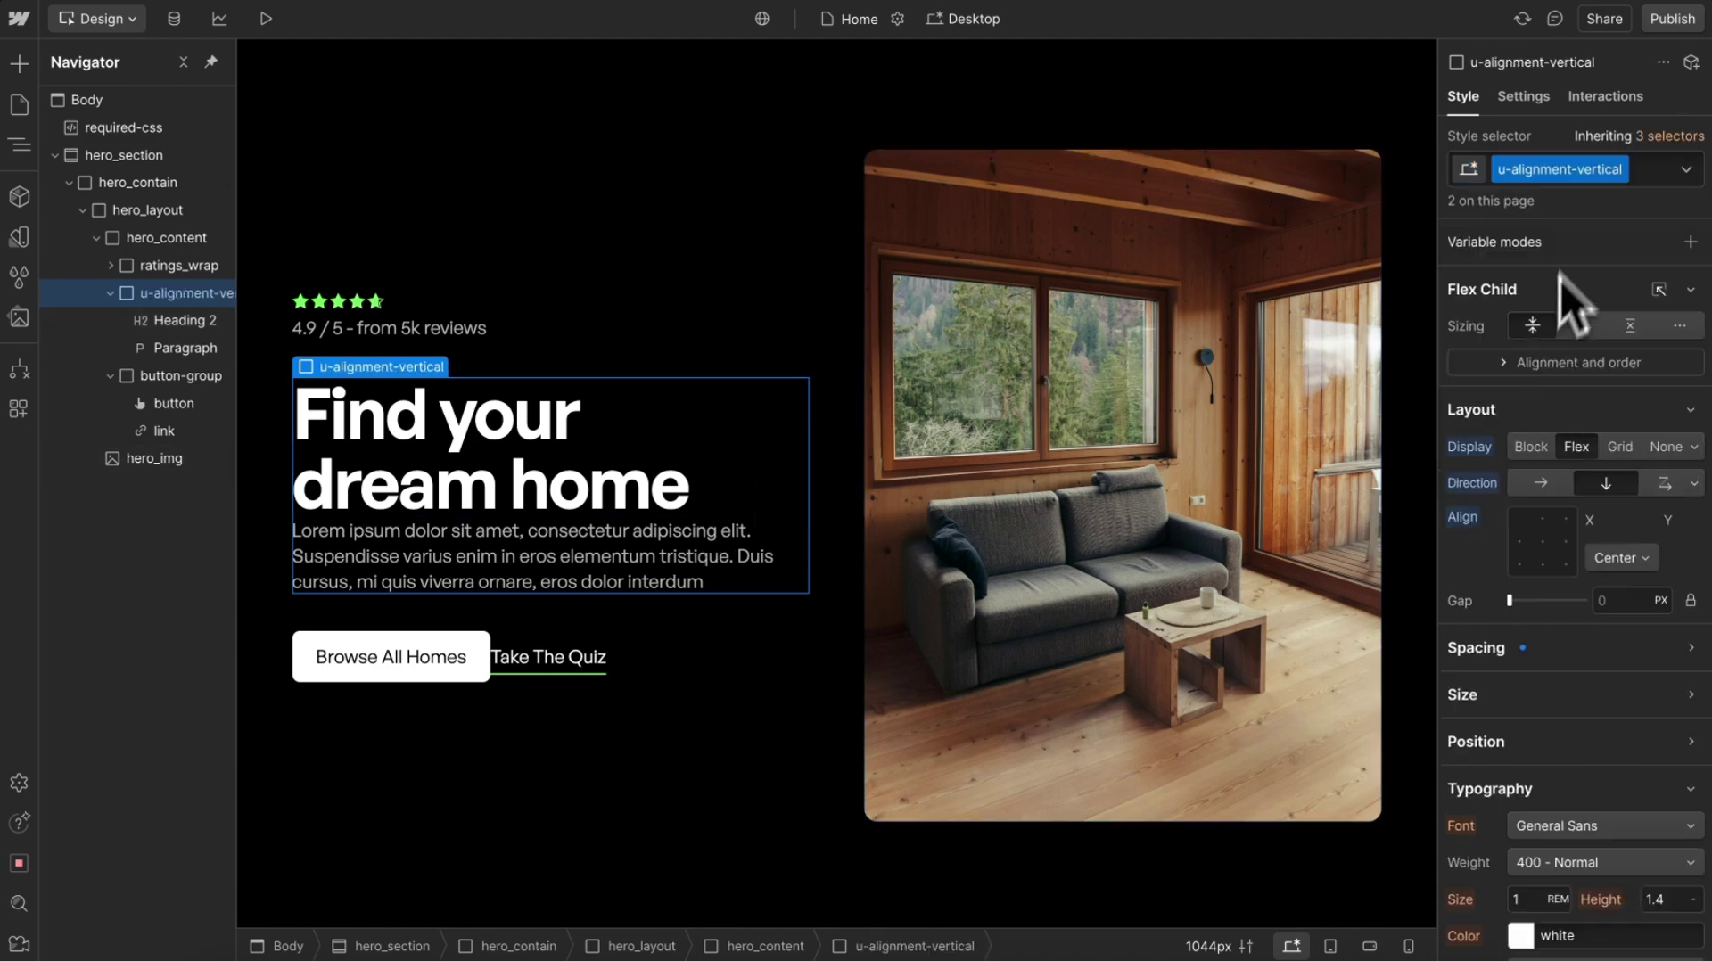
Step: Duplicate the vertical alignment class as a new class named hero_header
click(1620, 169)
click(1594, 230)
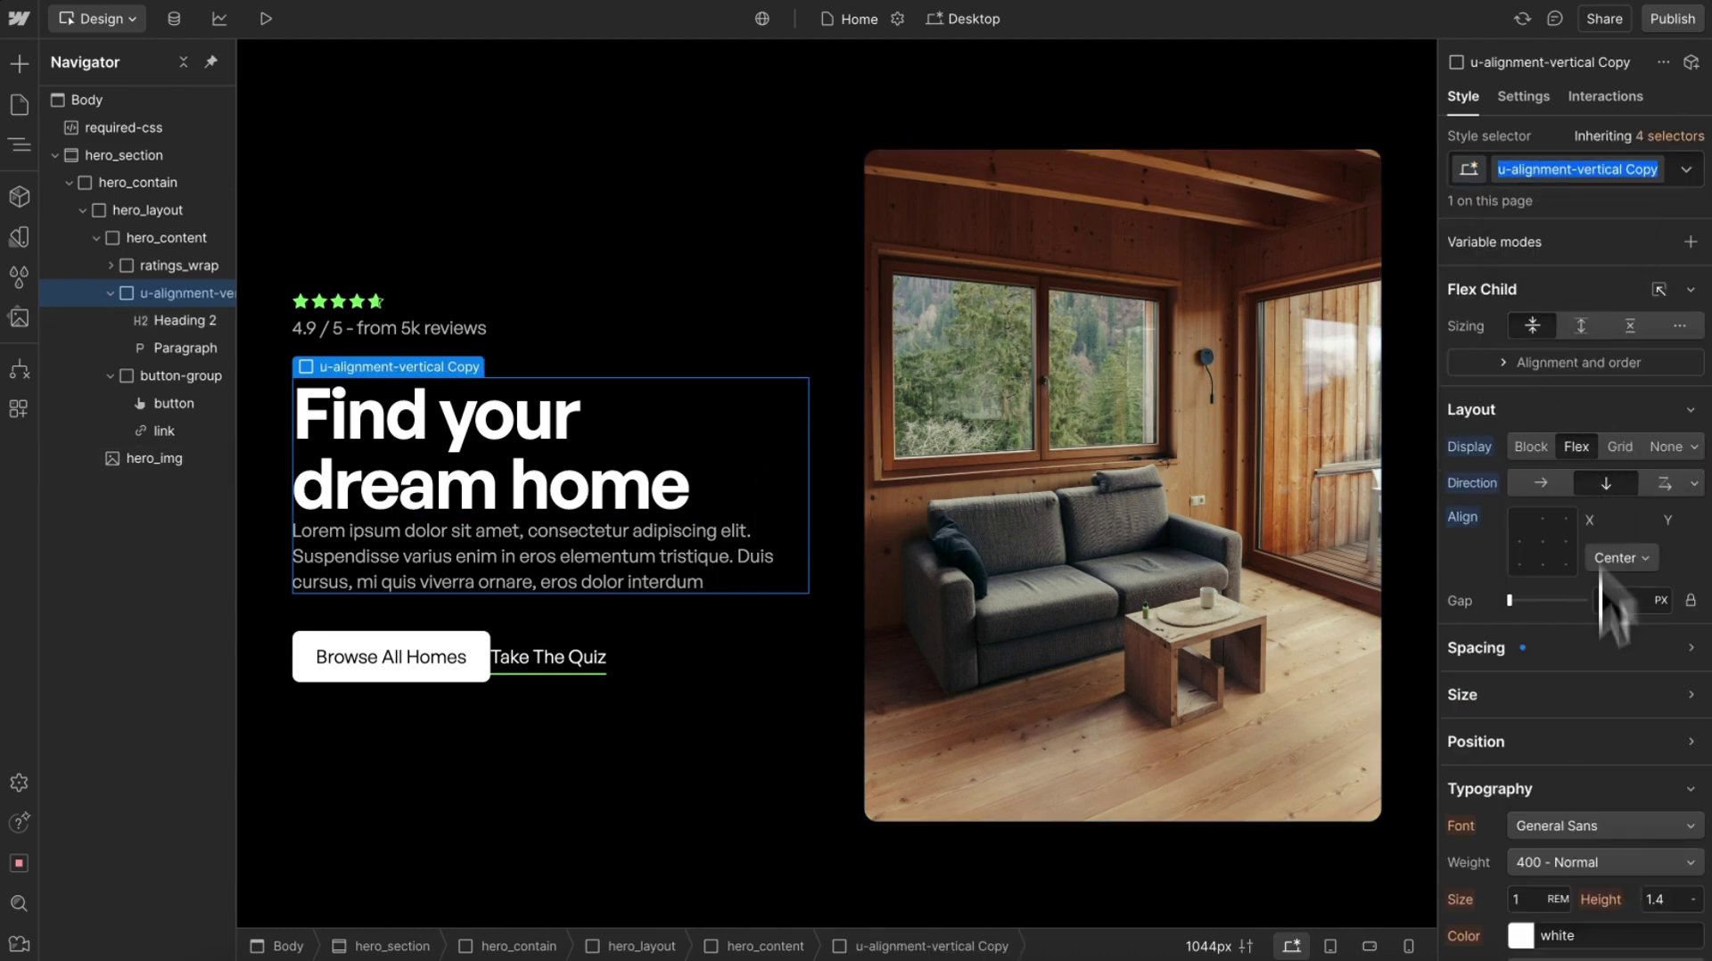
text(hero)
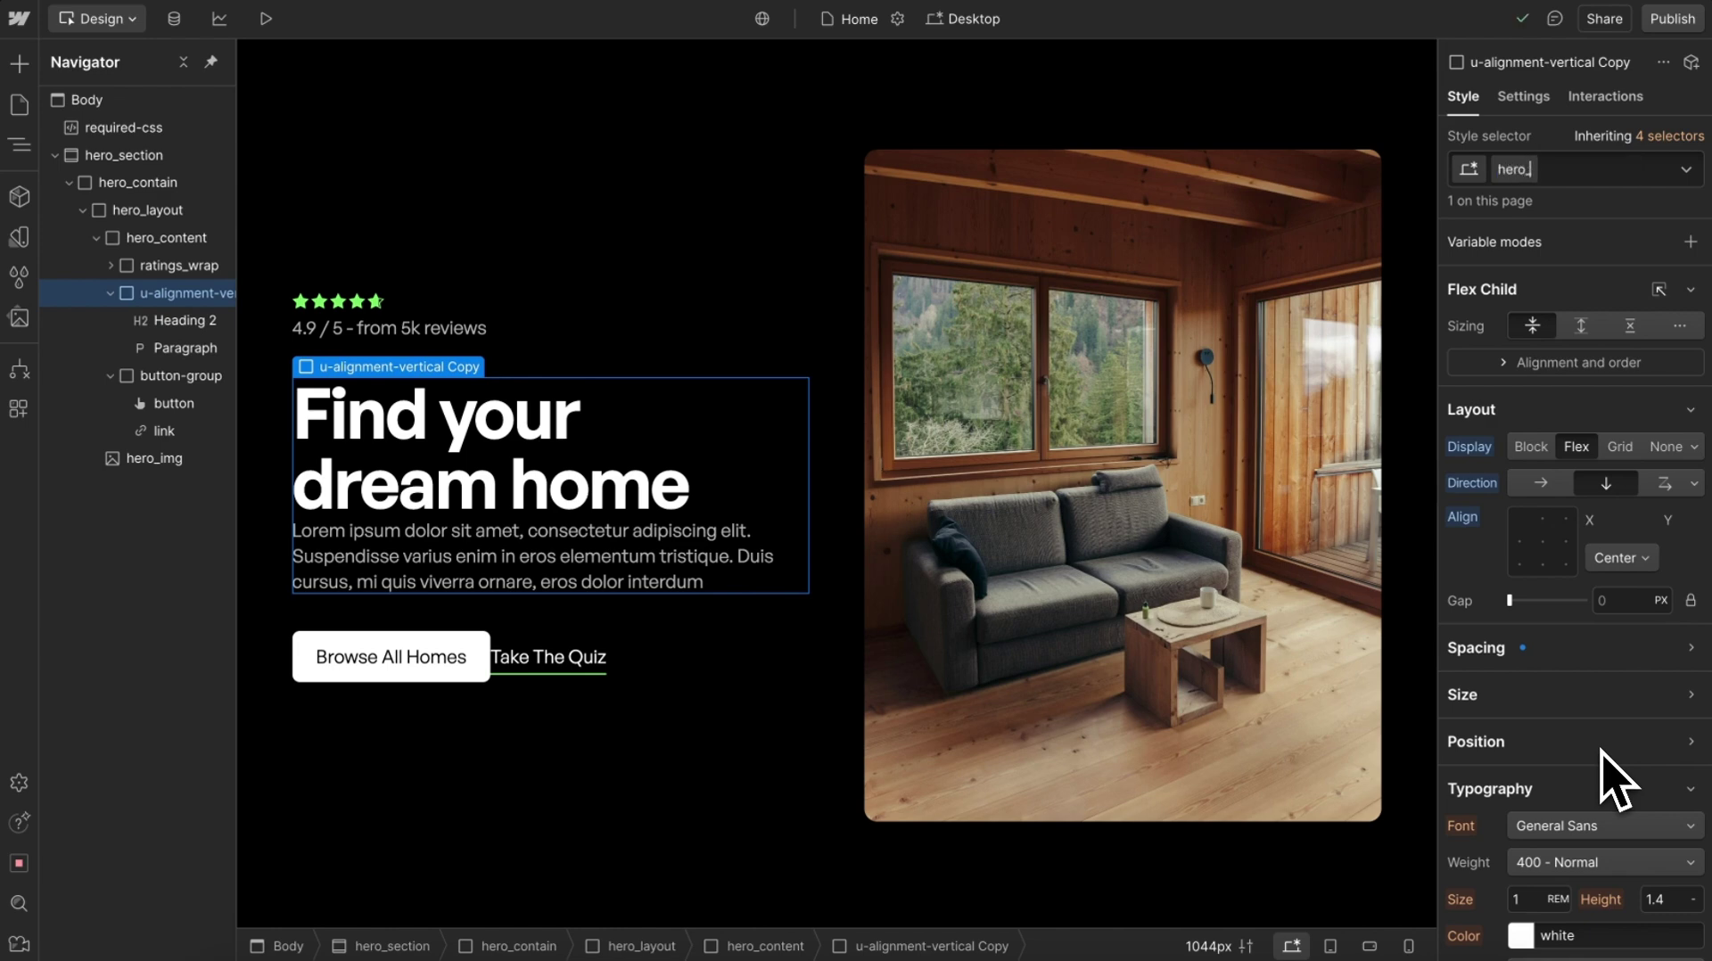
text(_header)
key(Return)
Step: Set the gap between heading and paragraph to 20 and review the vertical alignment options
click(1611, 603)
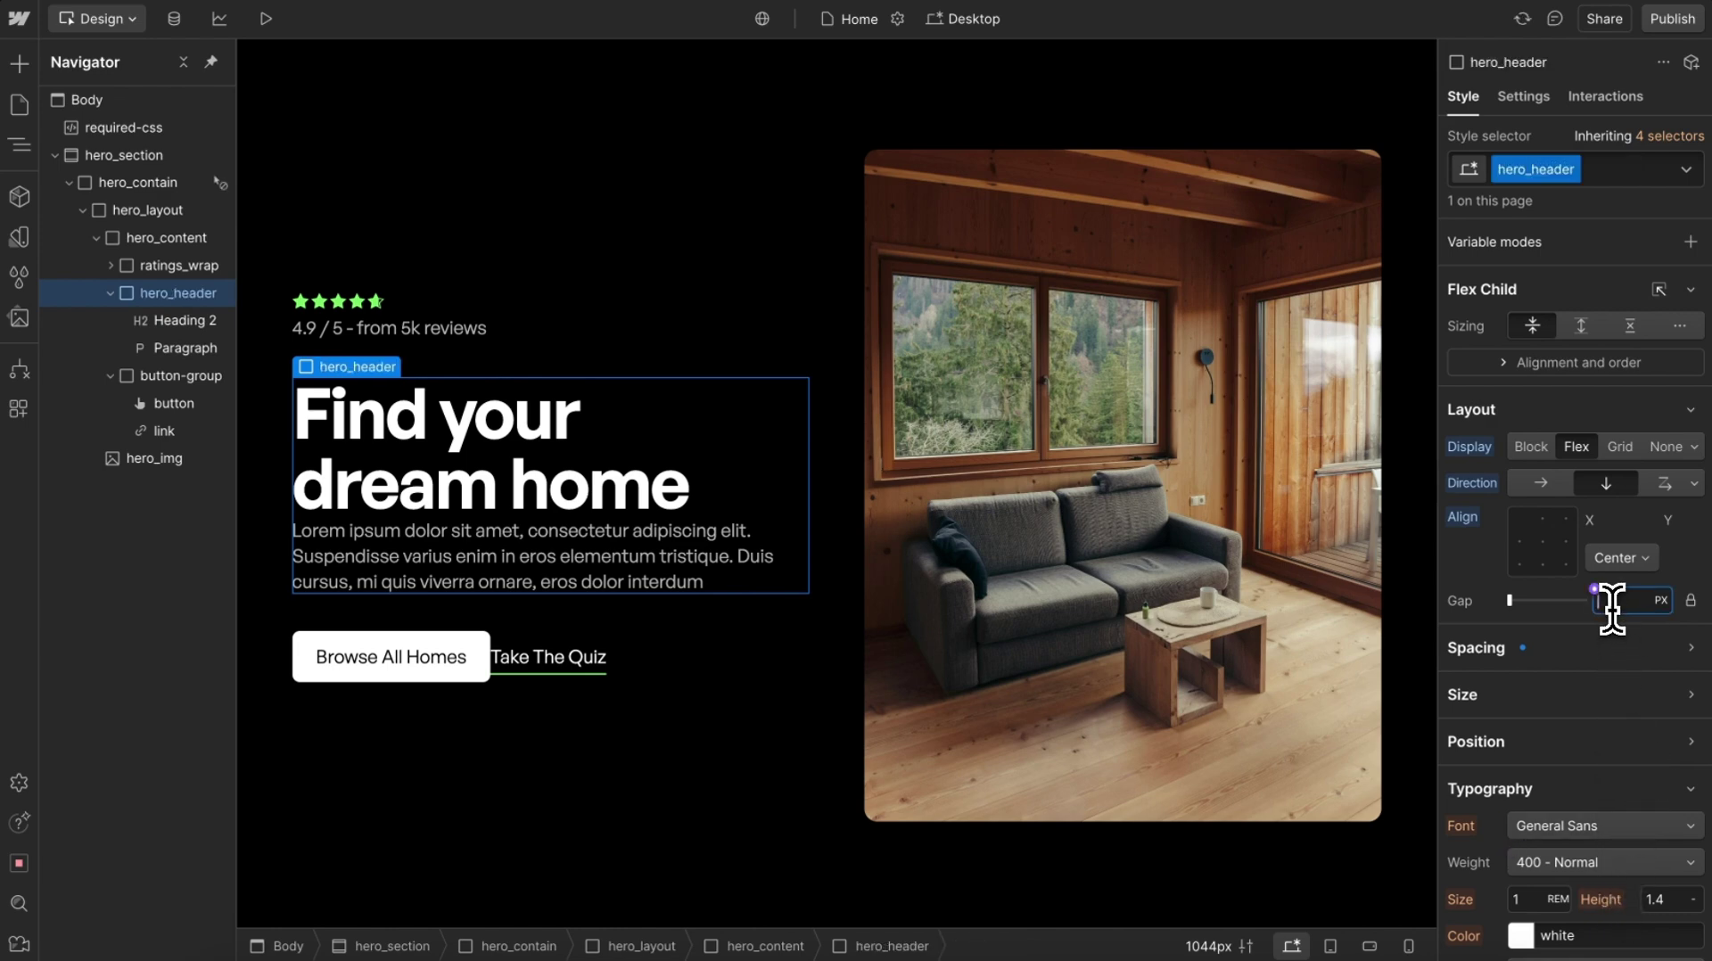
text(20)
key(Return)
click(1619, 557)
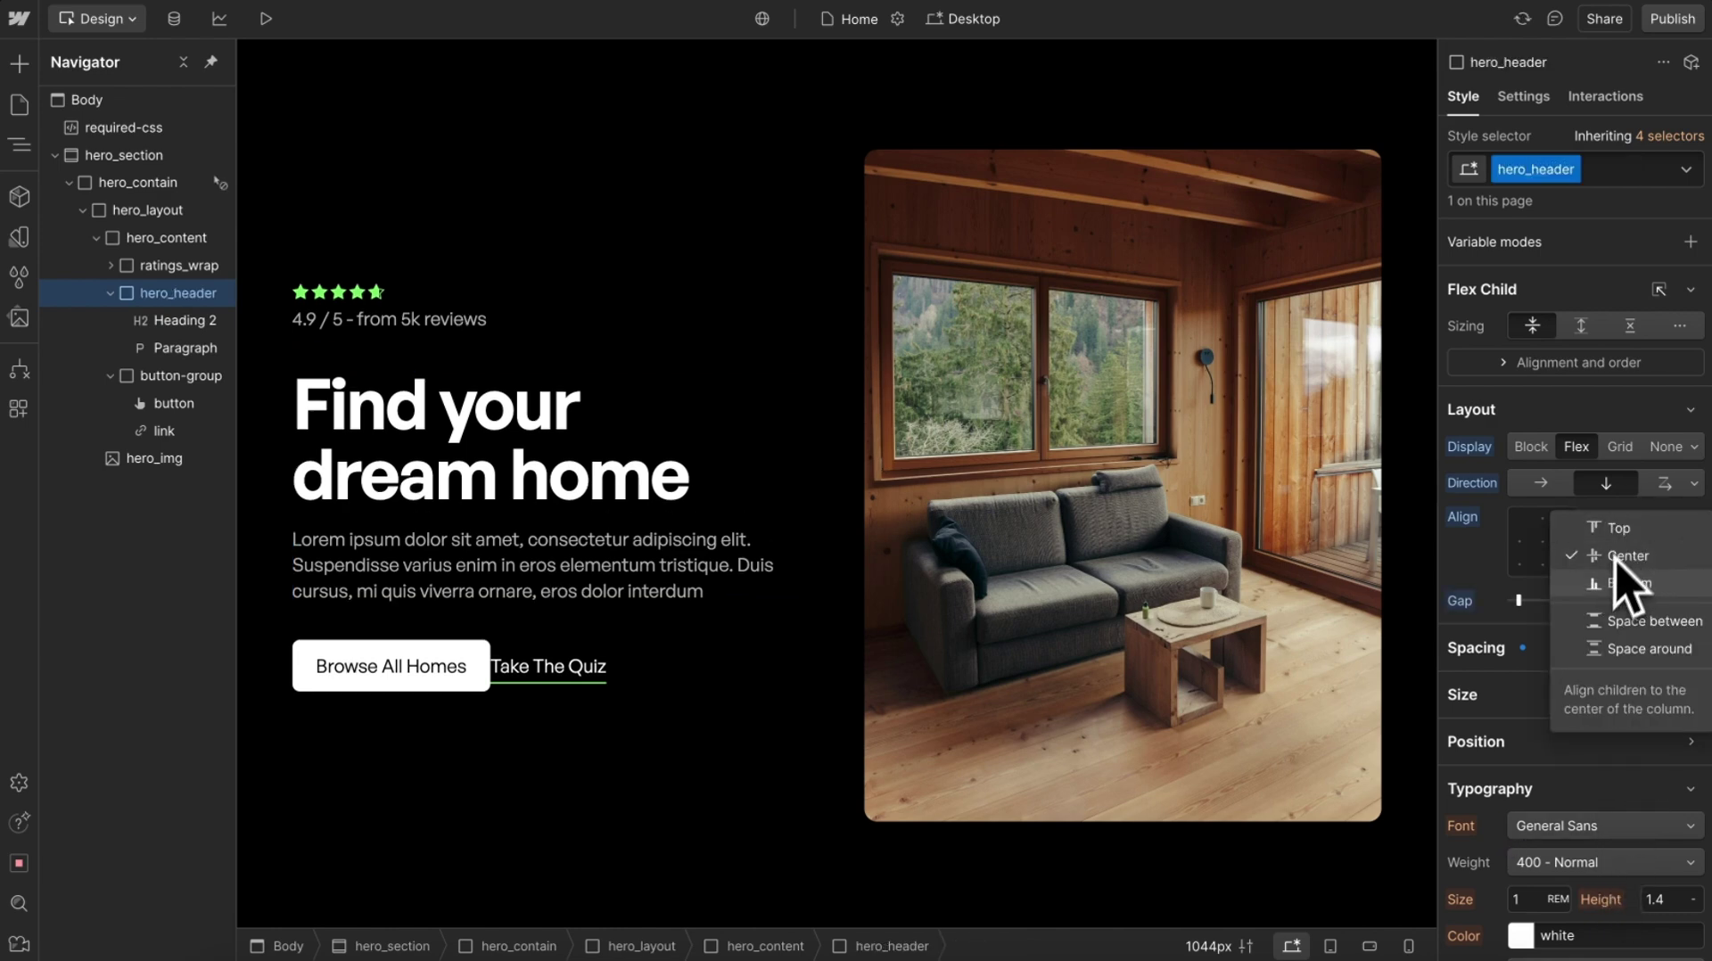
scroll(1618, 722, down, 5)
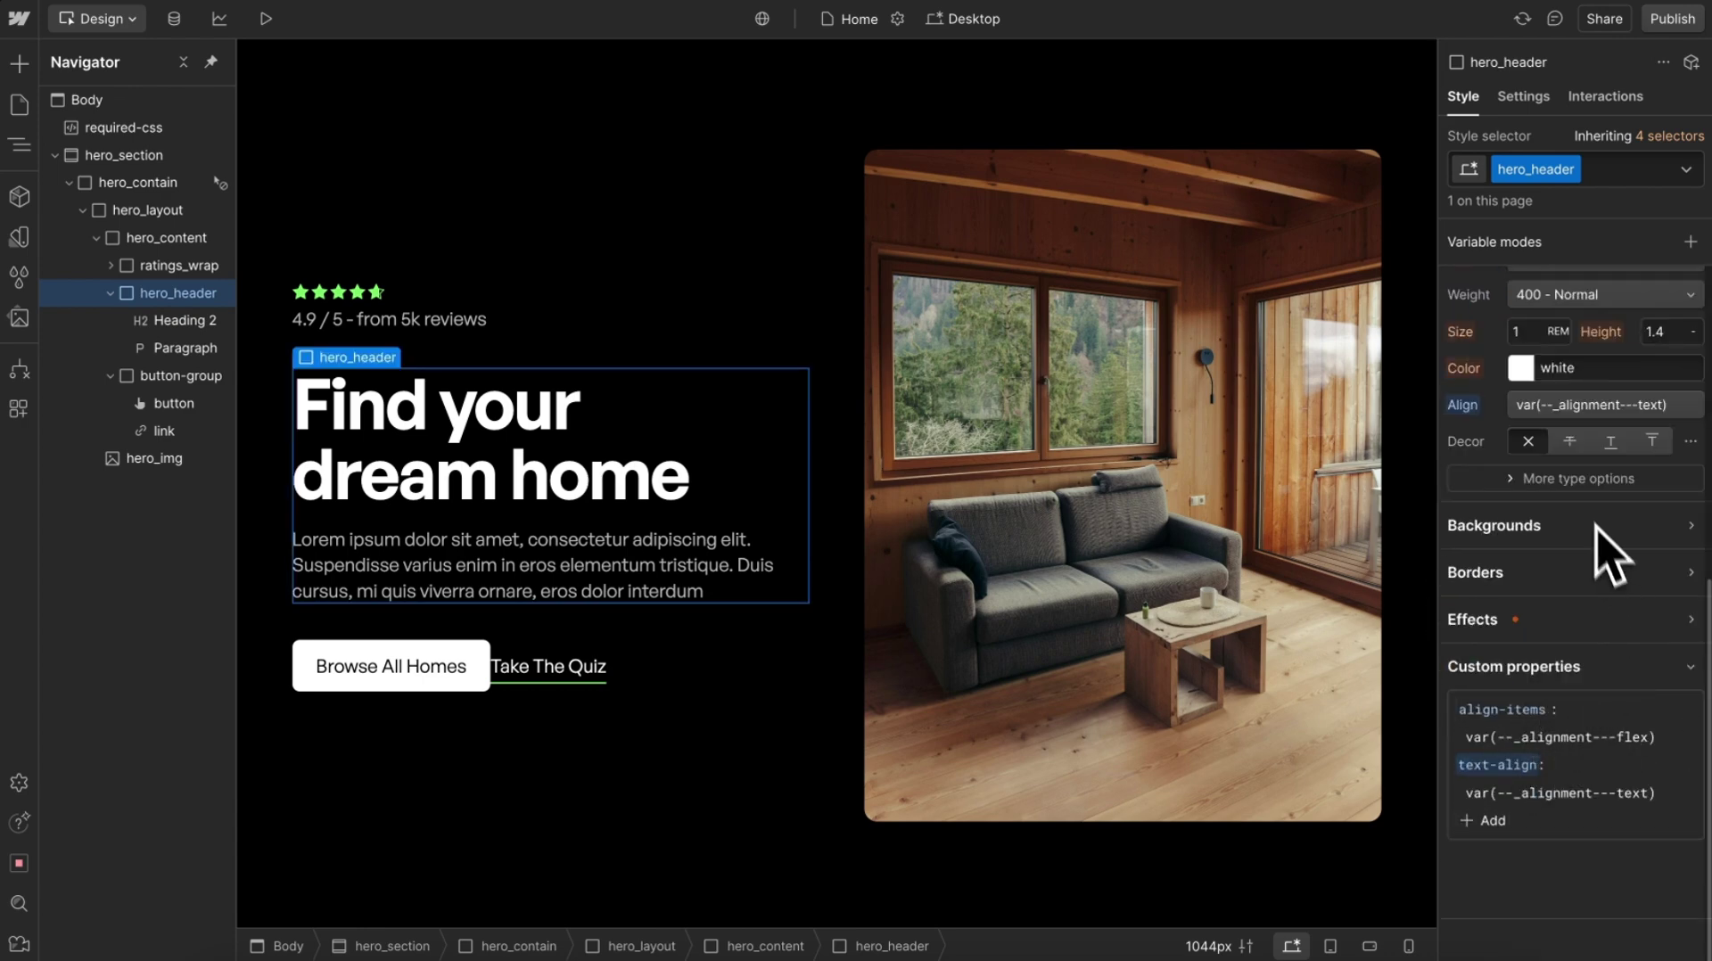
scroll(1606, 540, up, 5)
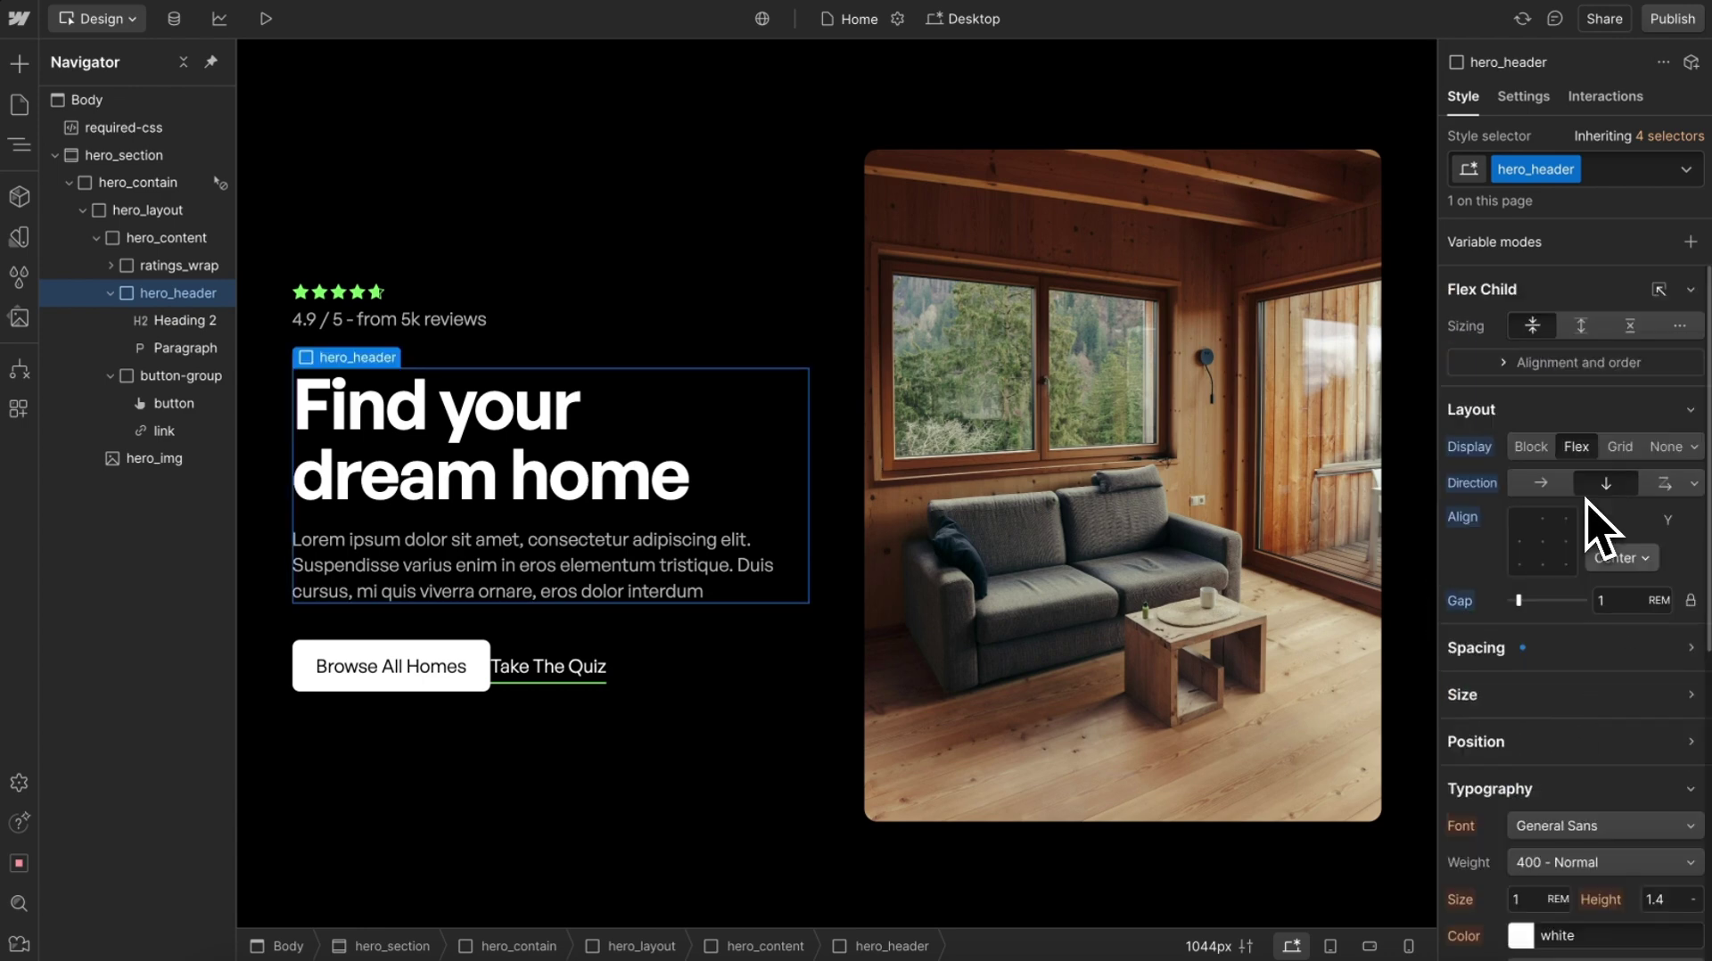
Step: Give the button group the u-alignment-horizontal combo class and a 1.1rem gap on button-group
click(562, 686)
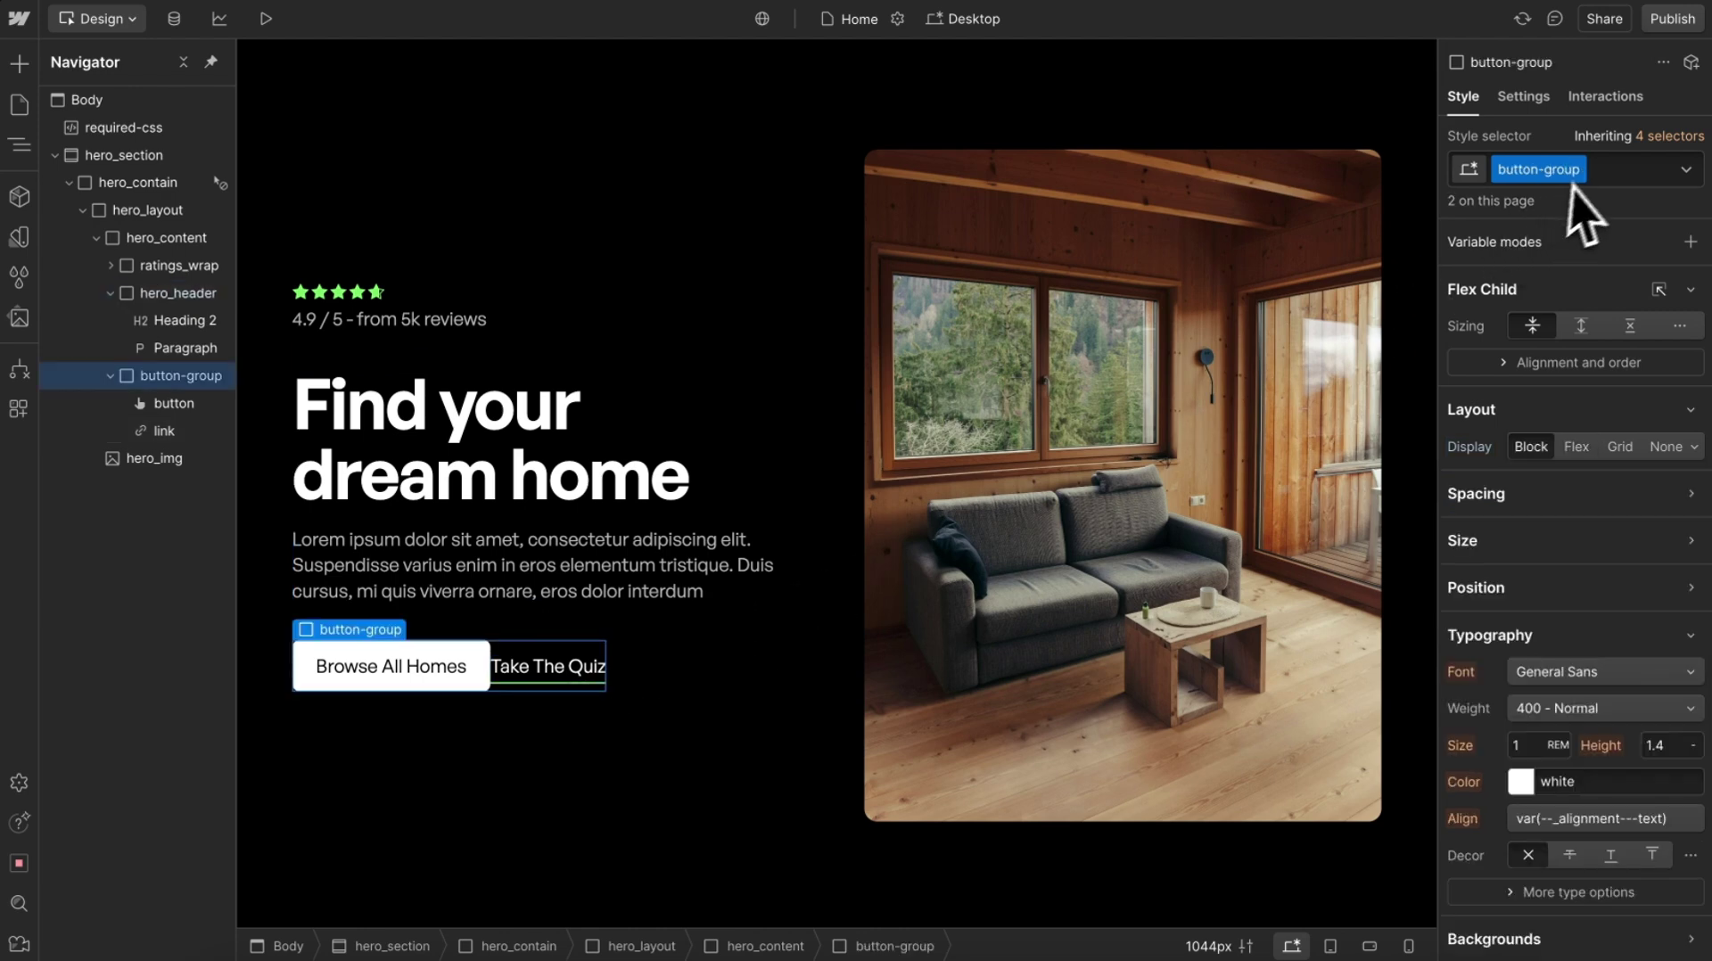
click(1625, 170)
click(1548, 301)
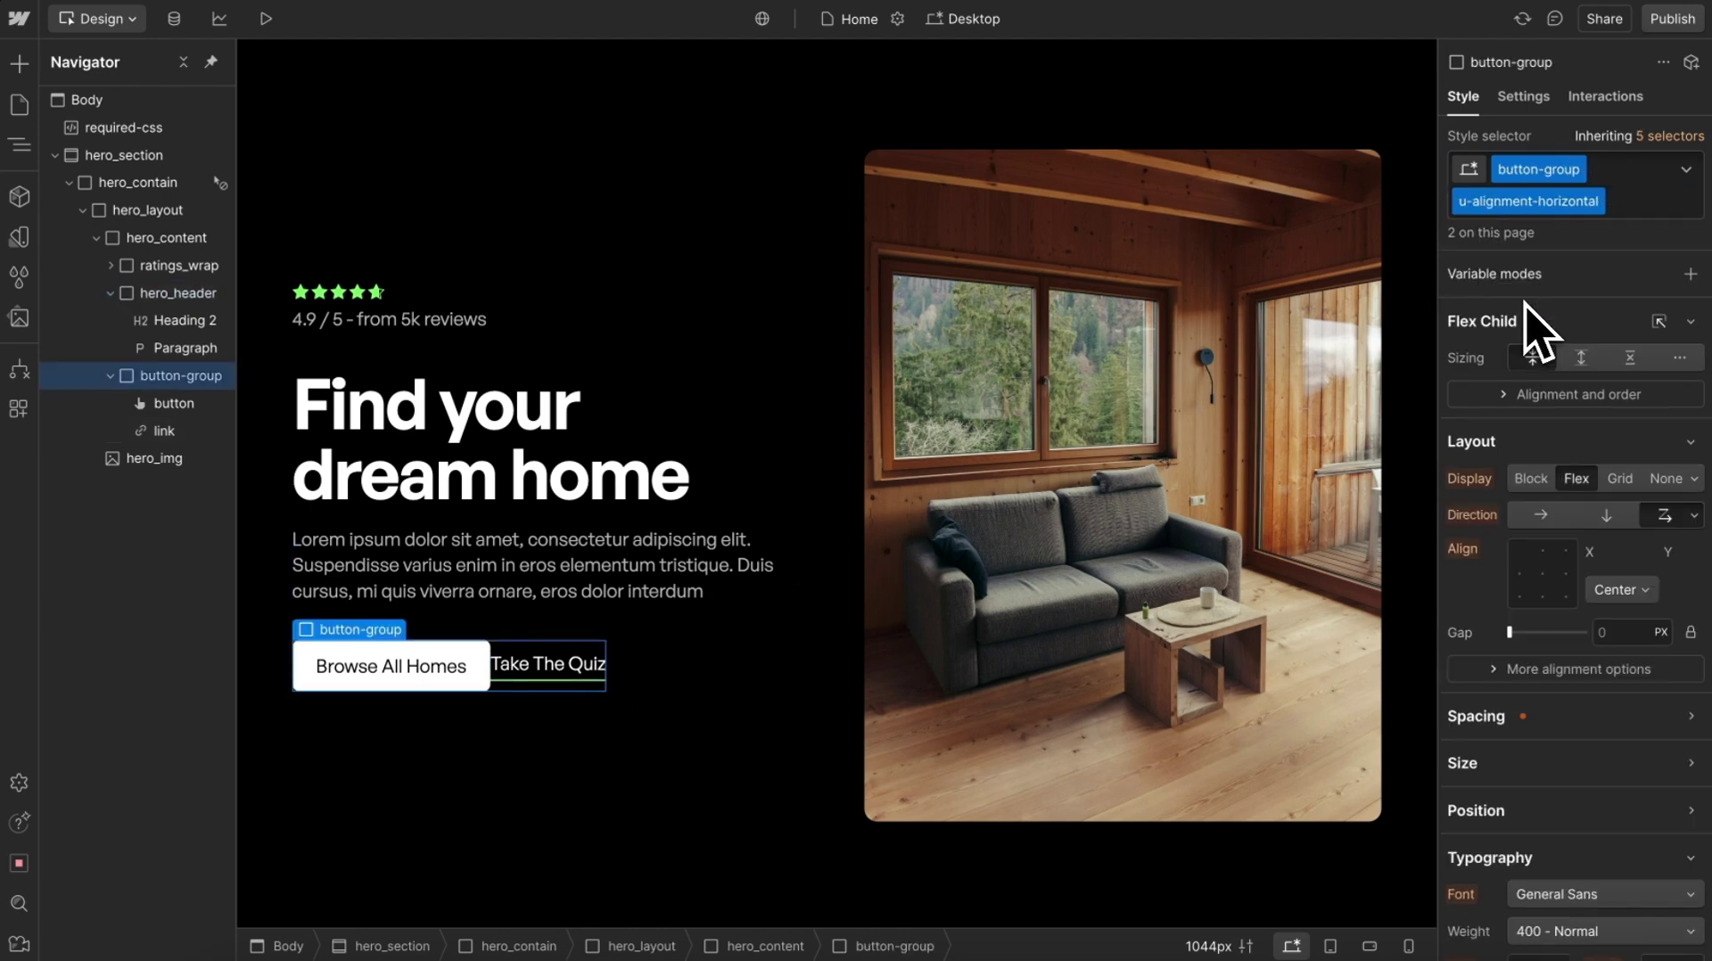
click(1664, 176)
click(1516, 403)
click(1625, 599)
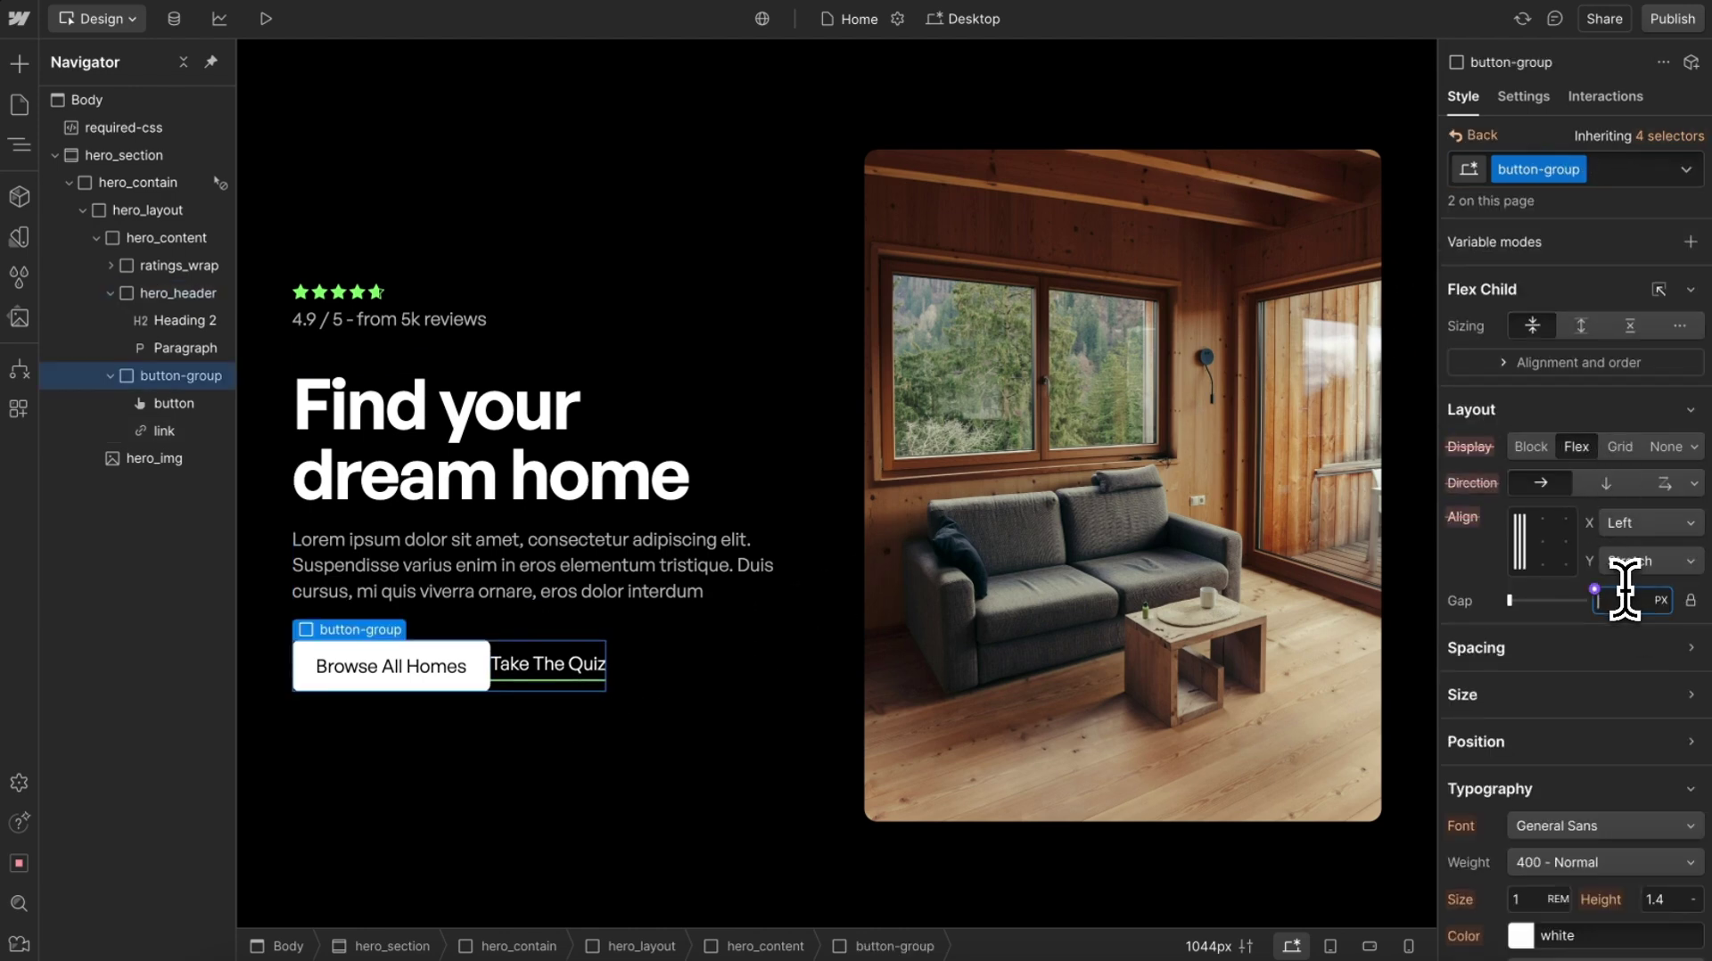
text(1.1rem)
key(Return)
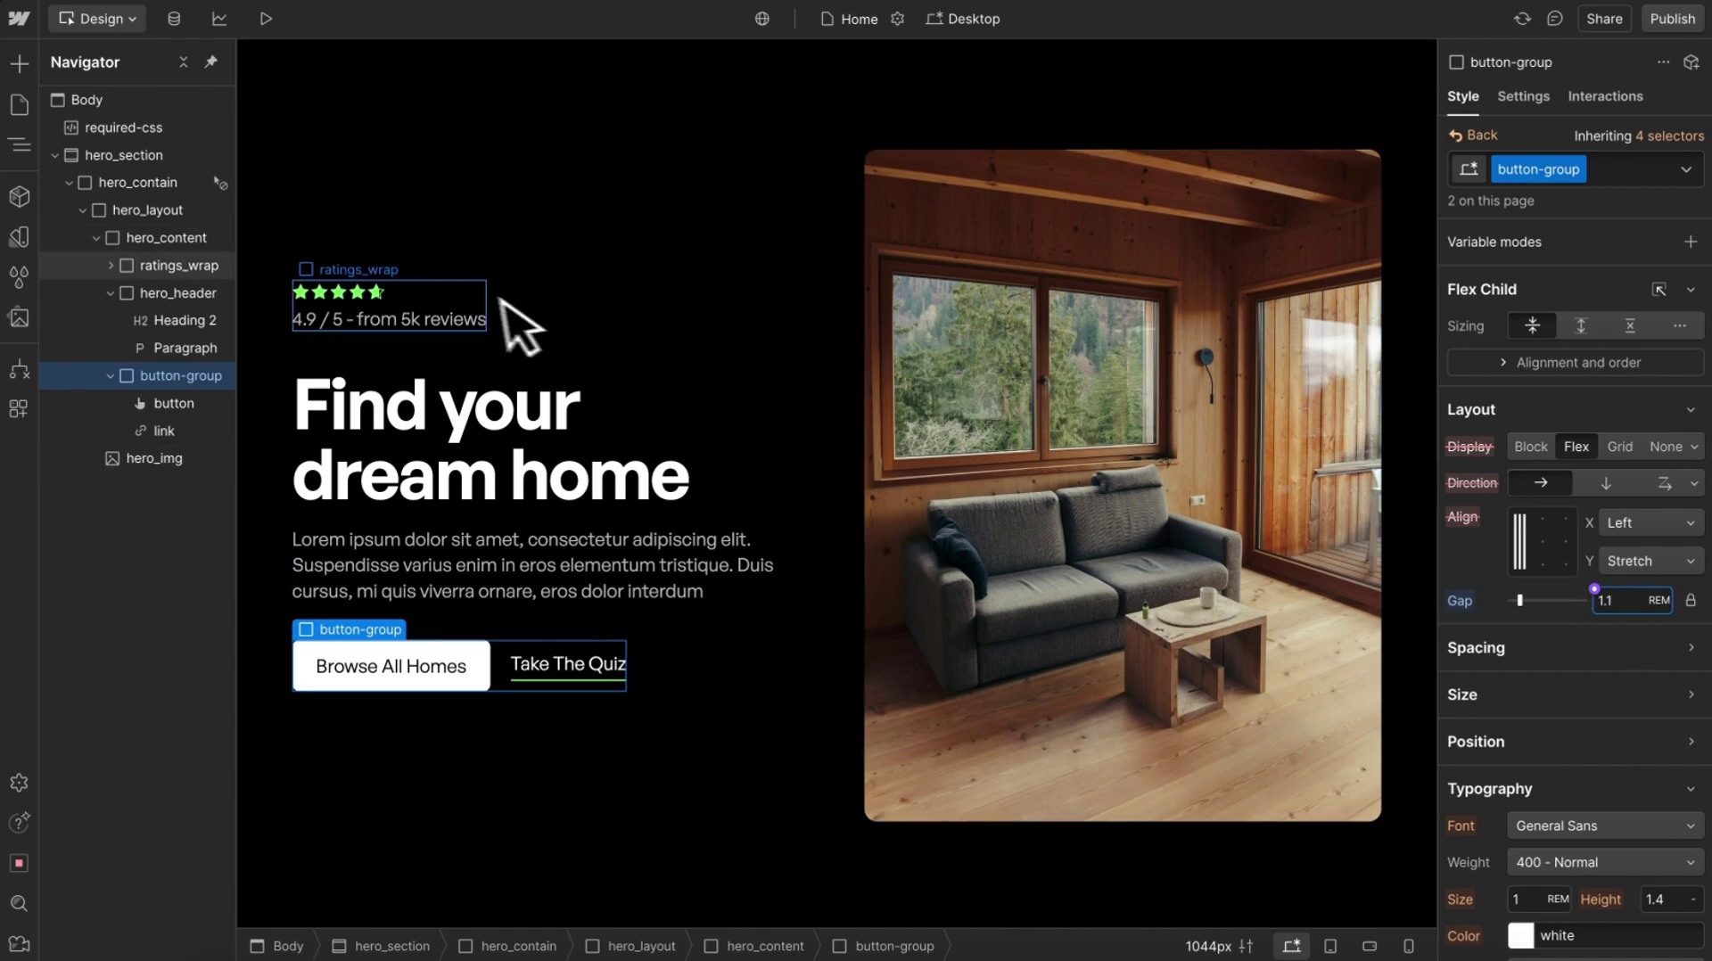
Step: Give the star rating row u-alignment-horizontal and a 1rem gap on ratings_wrap
click(442, 302)
click(1618, 170)
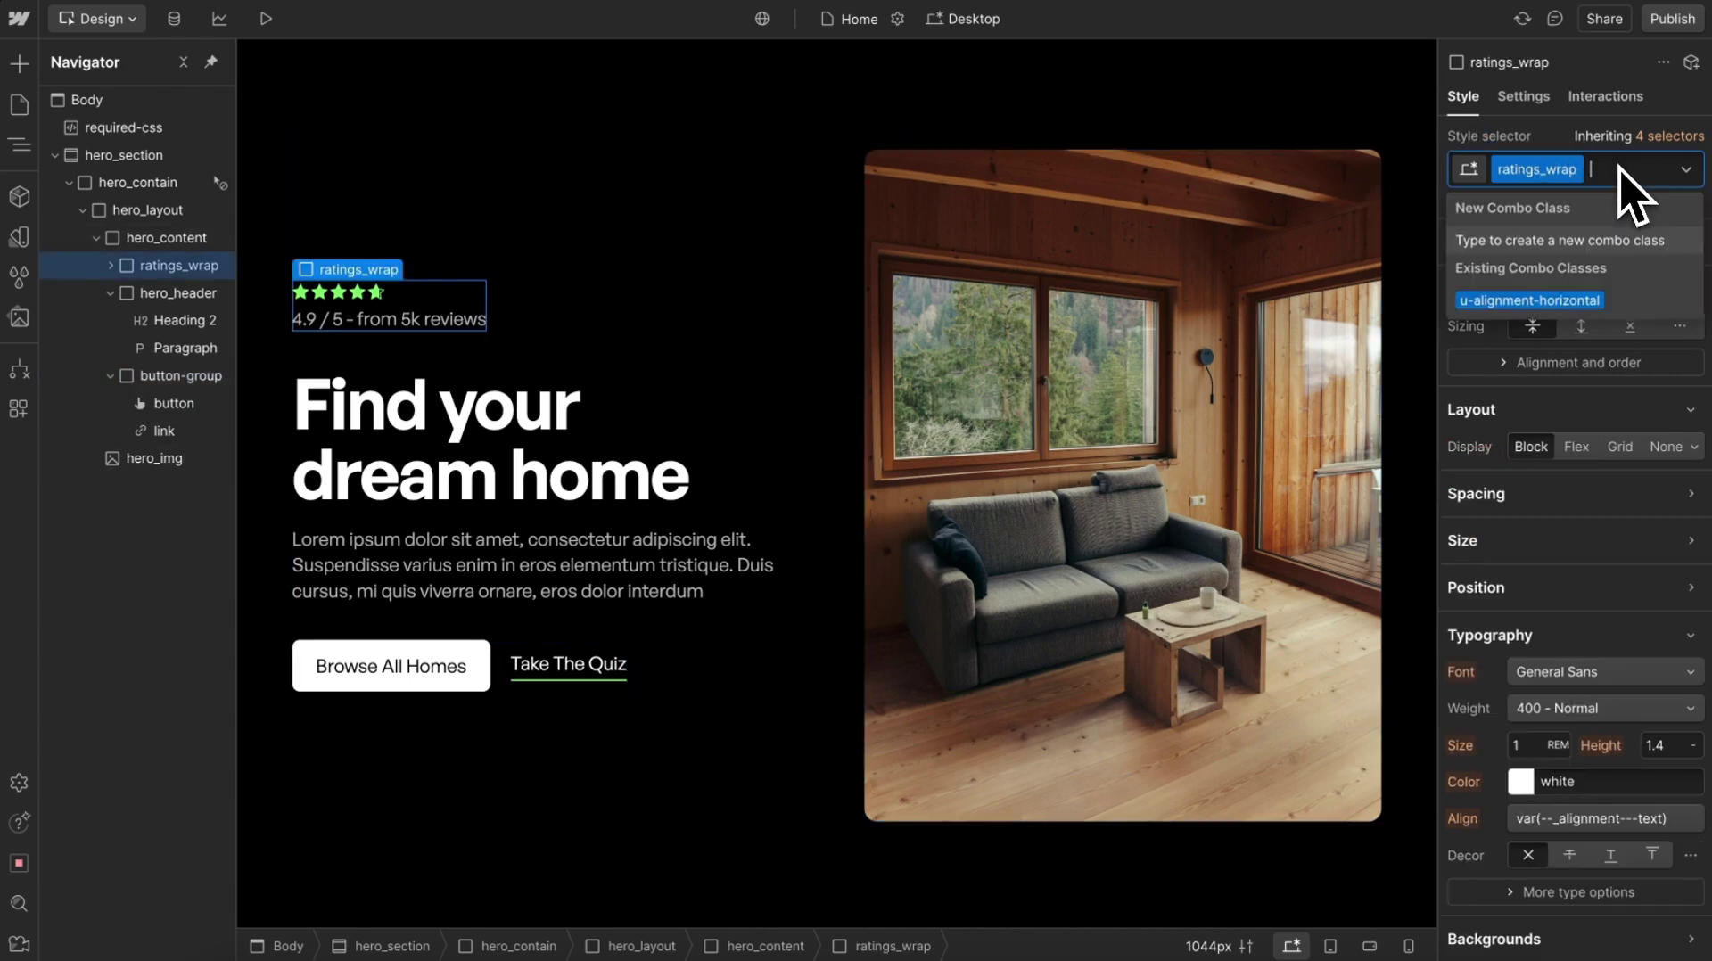
click(1560, 297)
click(1677, 138)
click(1620, 409)
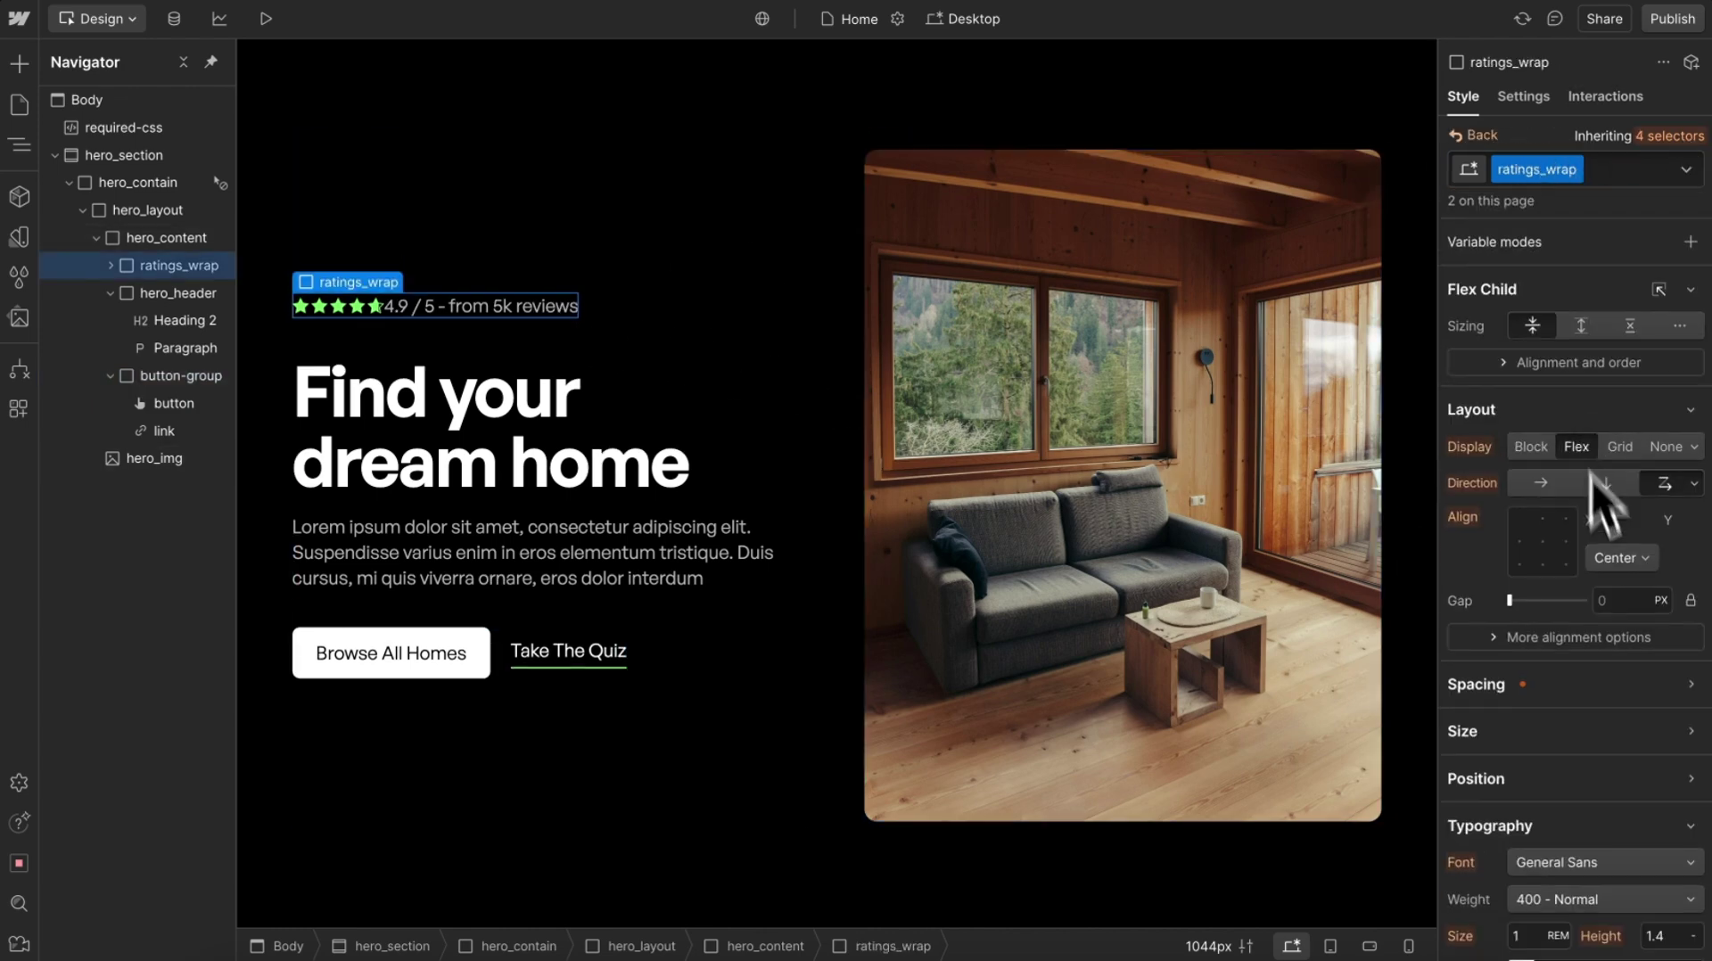
click(1610, 600)
text(1rem)
key(Return)
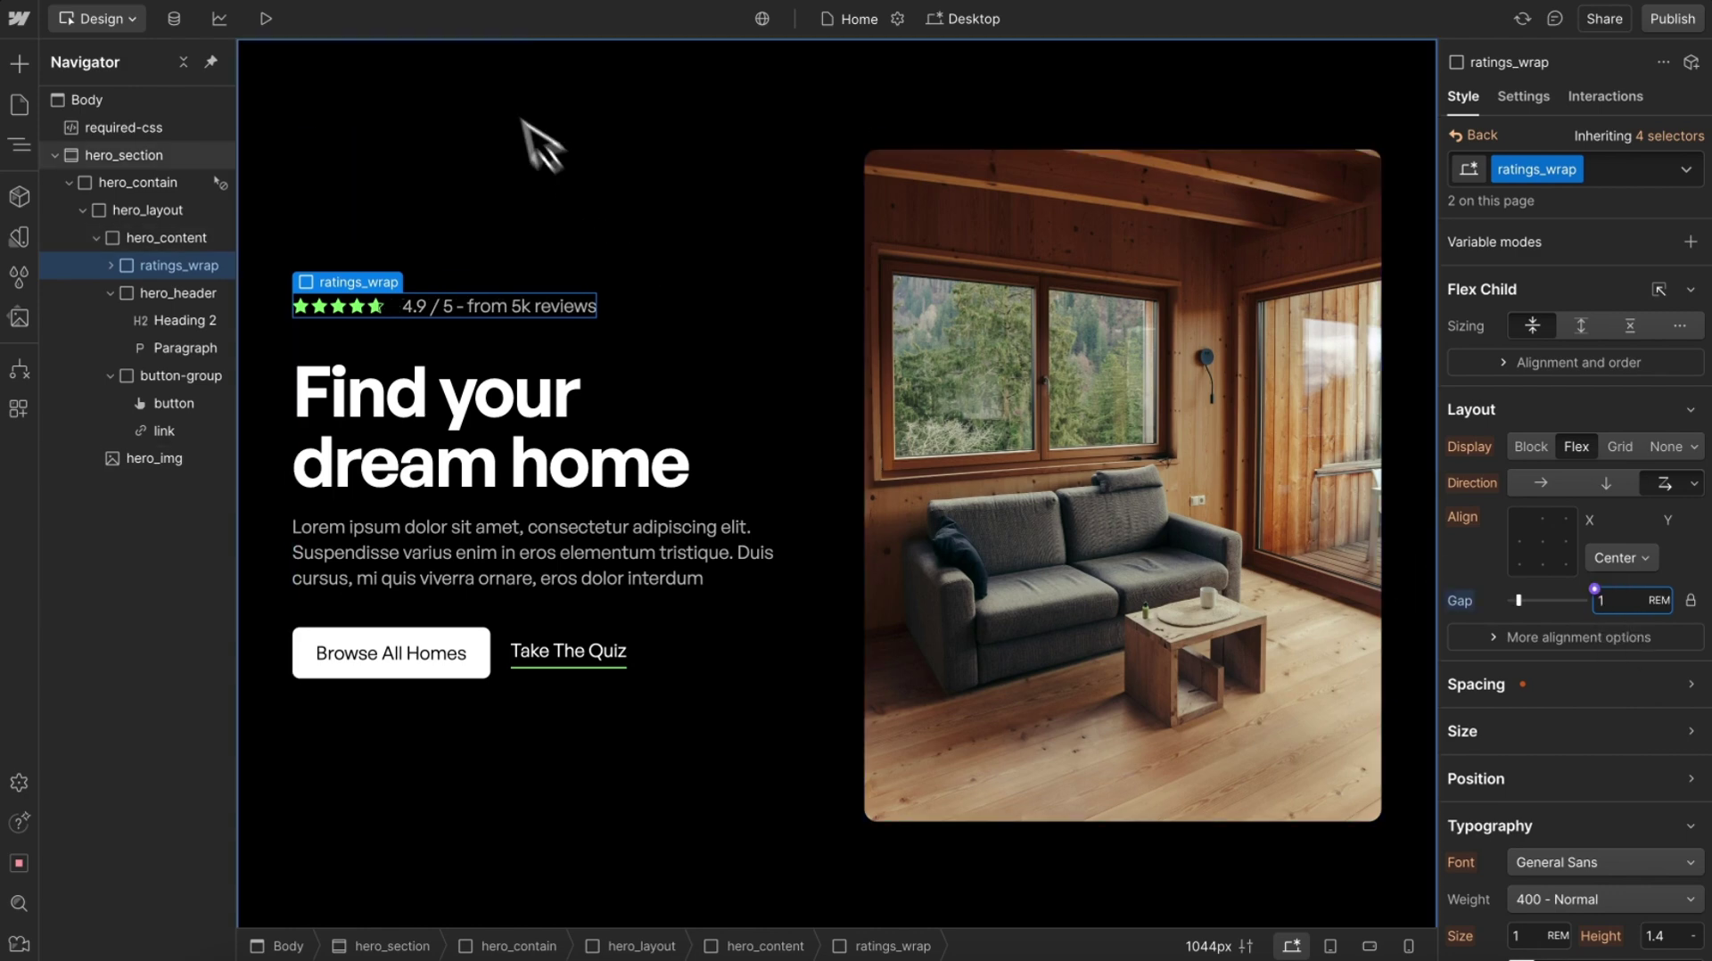
Step: Add an Alignment variable mode to the hero section, set to Center
click(466, 77)
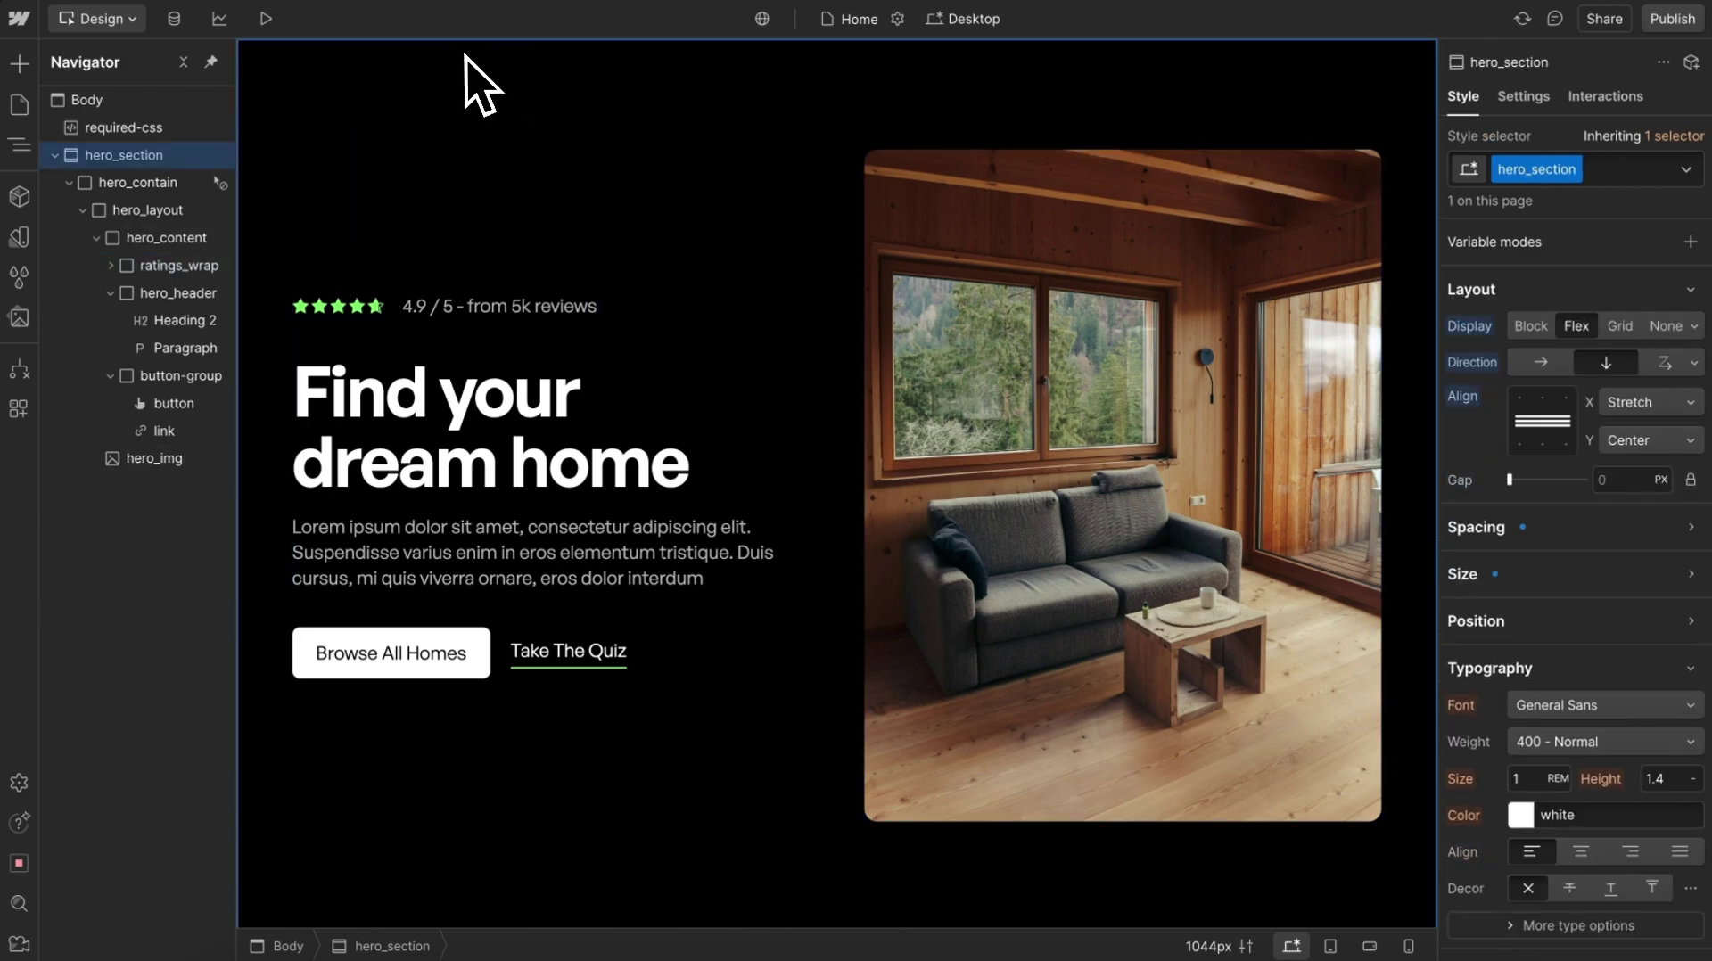
click(1691, 241)
mouse_move(1637, 312)
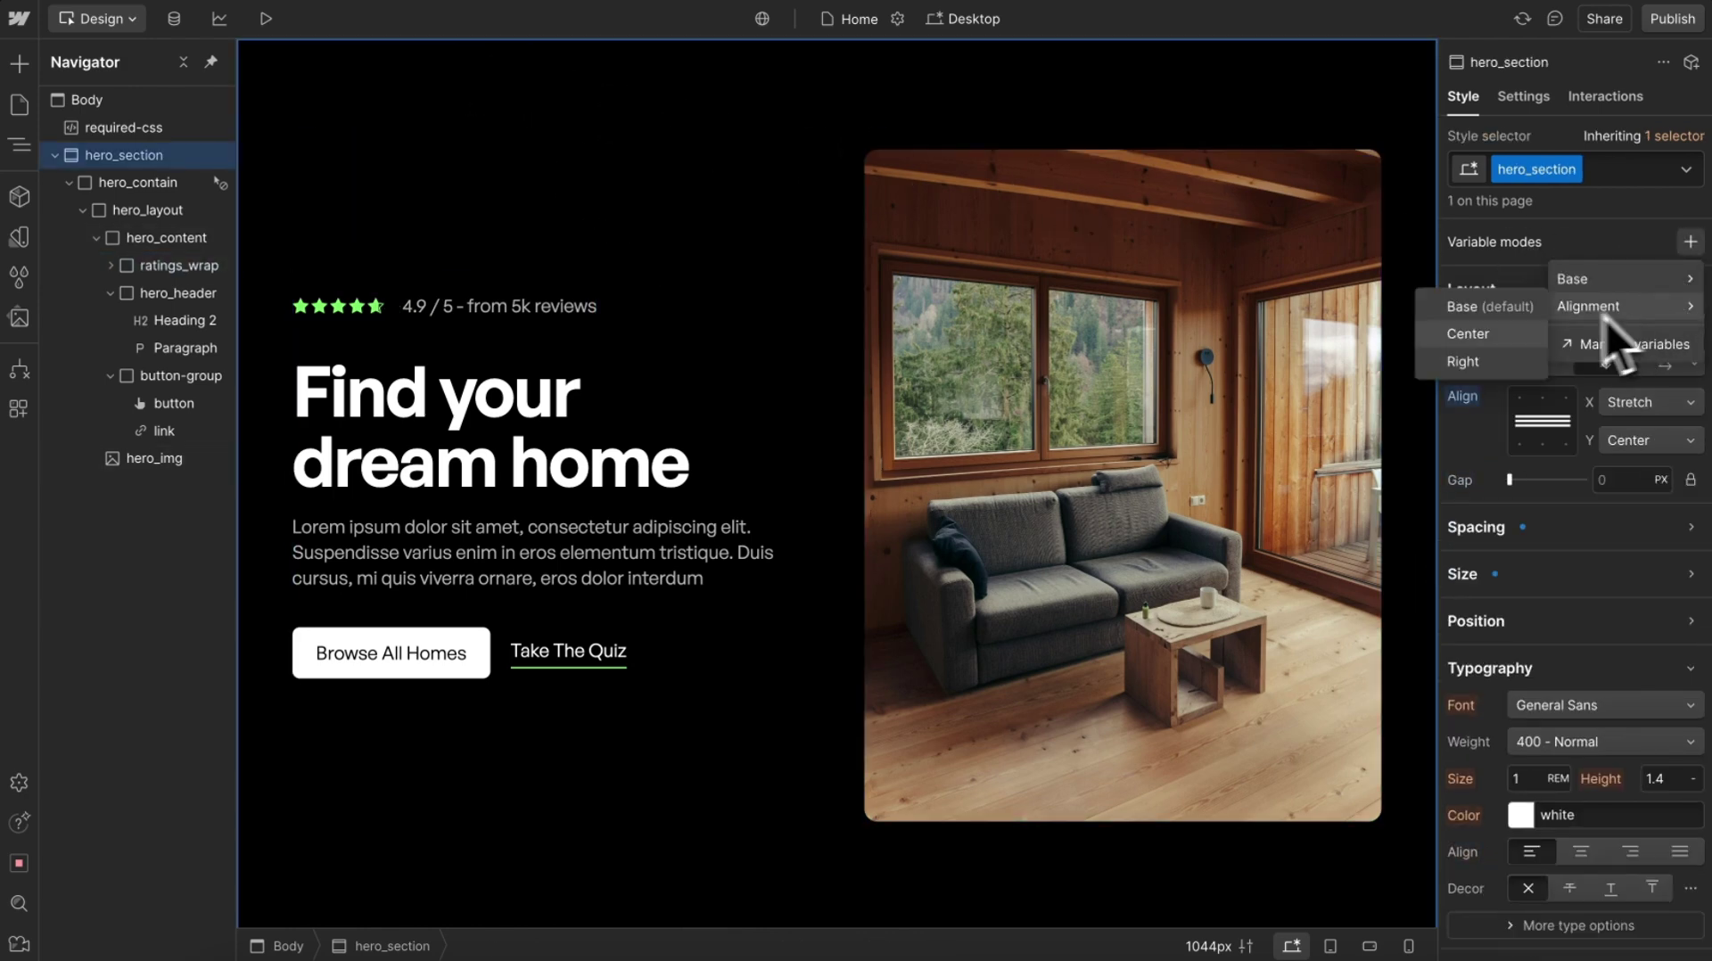
click(1489, 335)
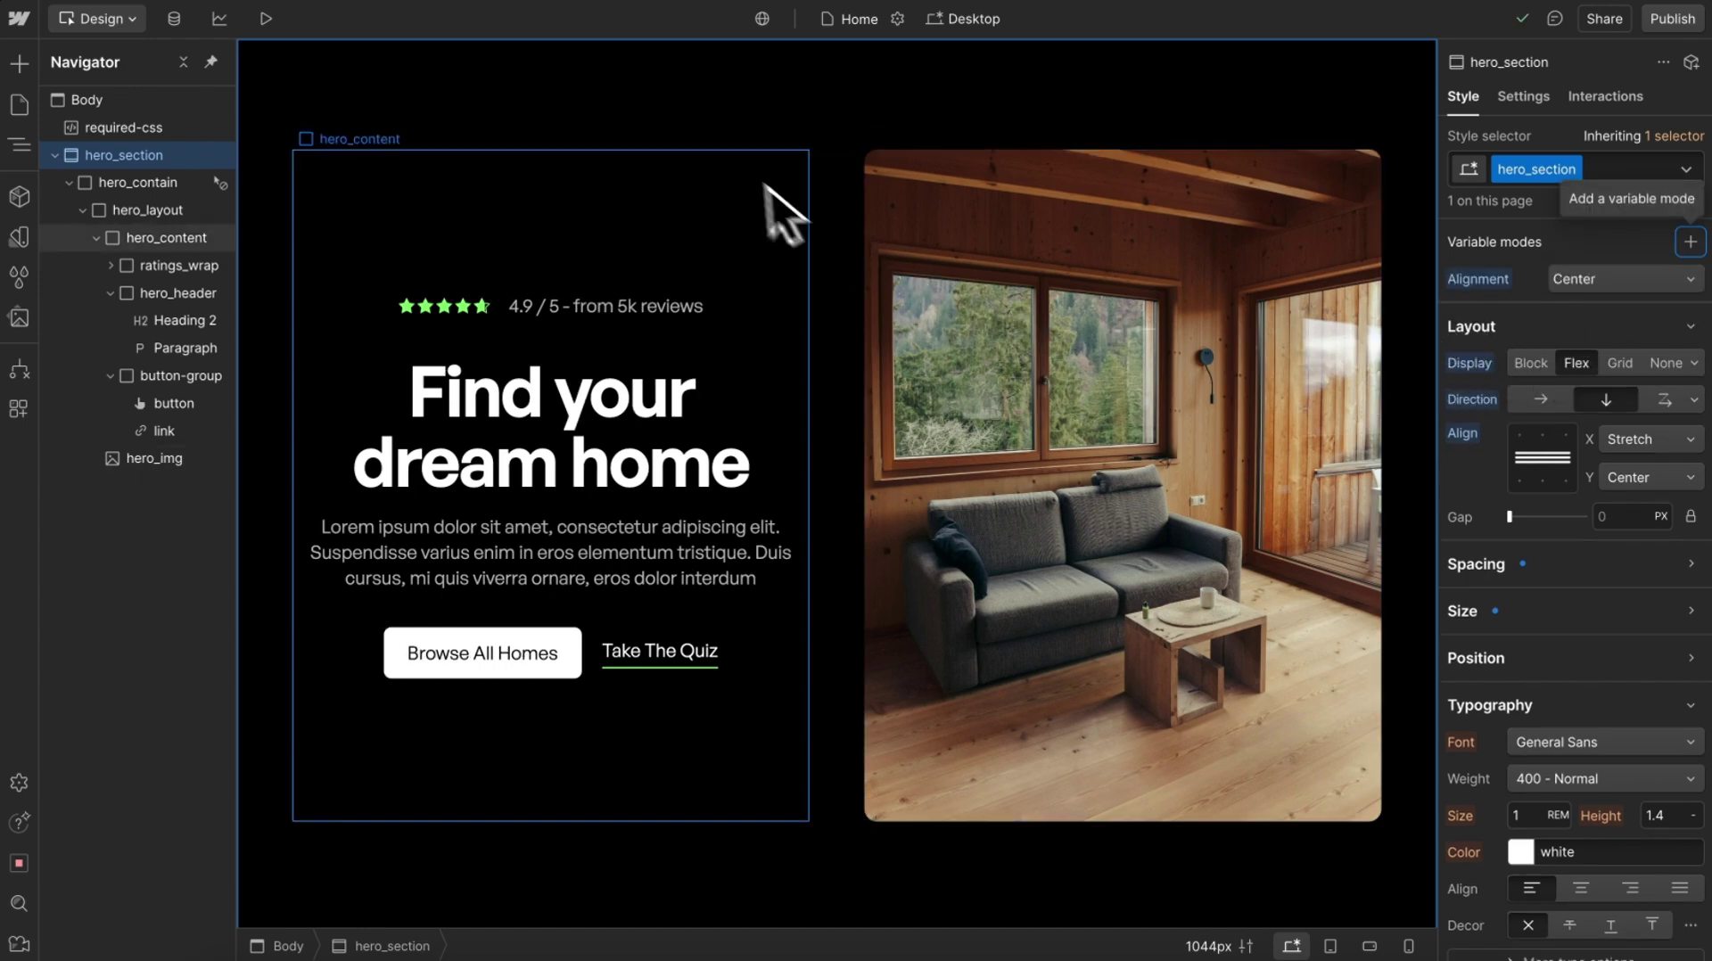
Step: On mobile, set Alignment to Base, narrow the canvas to 250px, then set it to Center
key(shift+4)
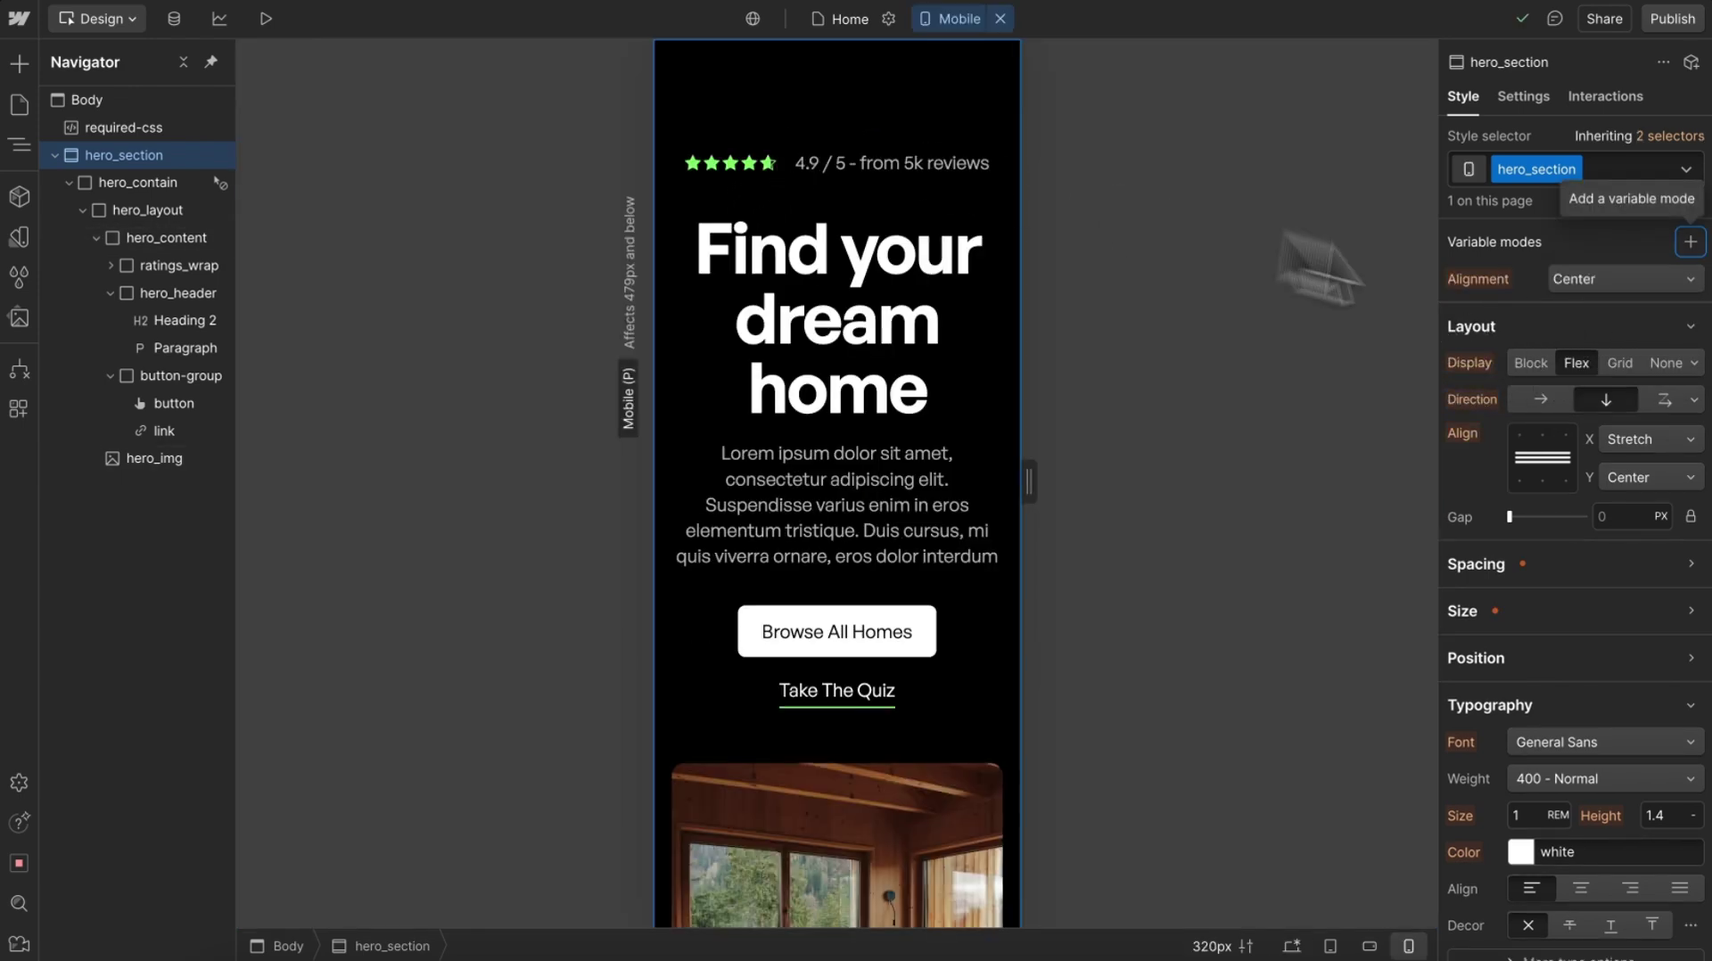
click(1625, 281)
click(1595, 316)
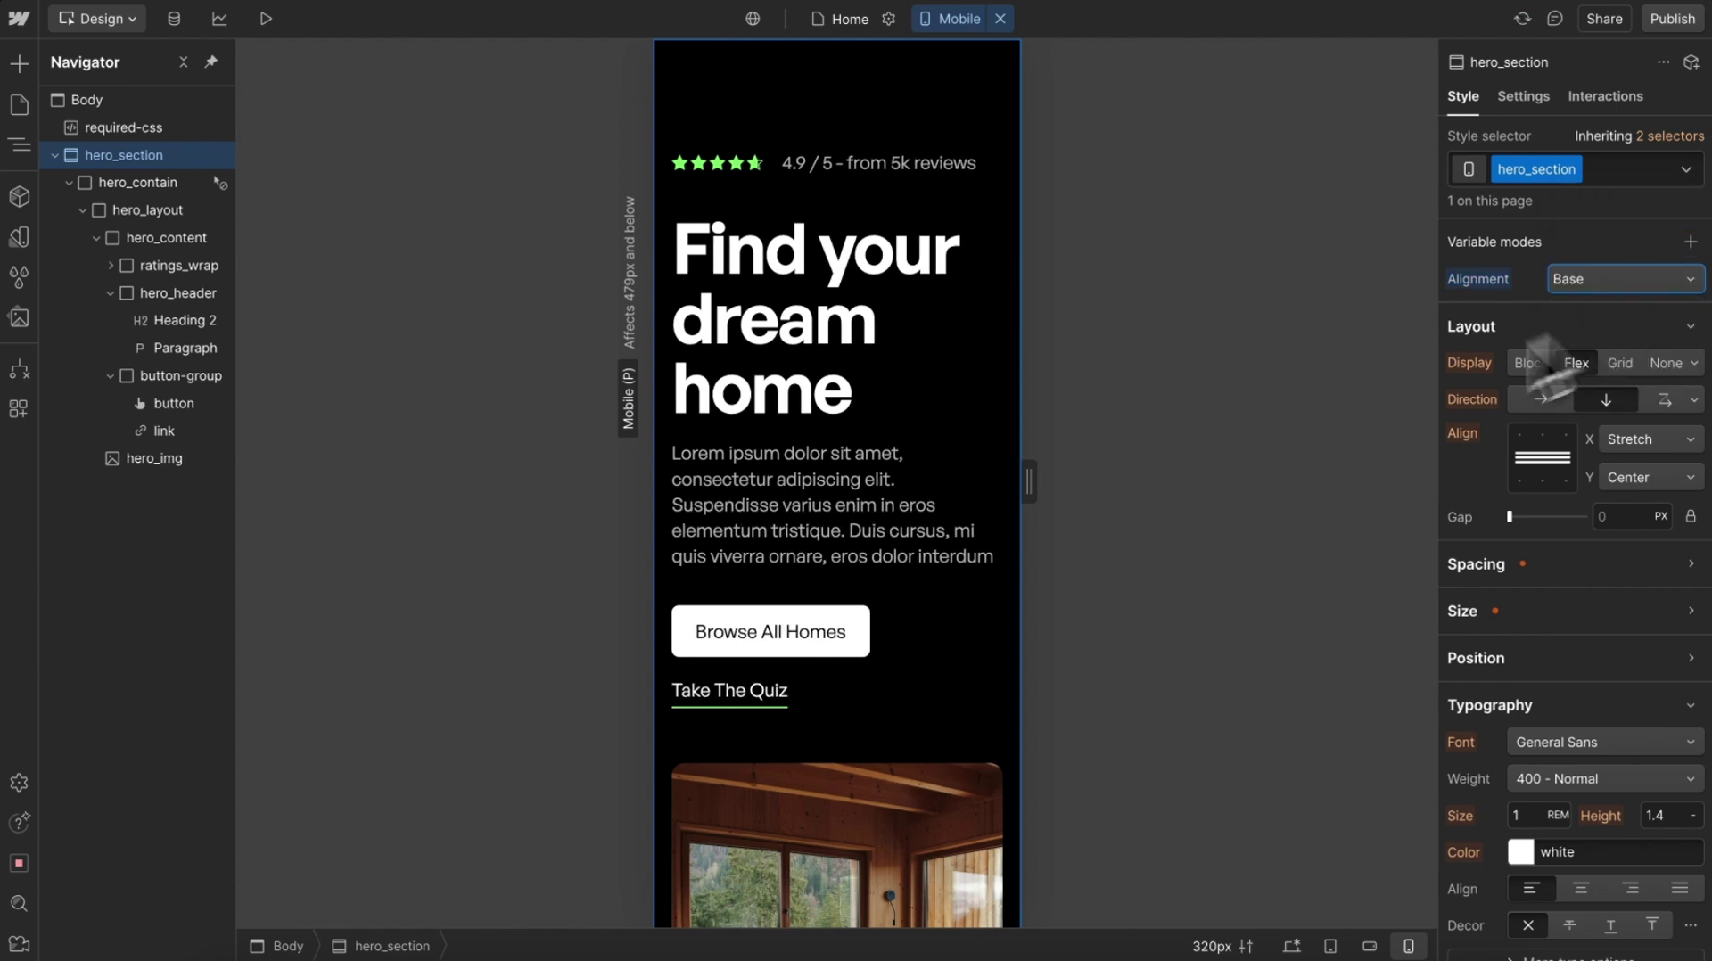
drag(1026, 481, 986, 482)
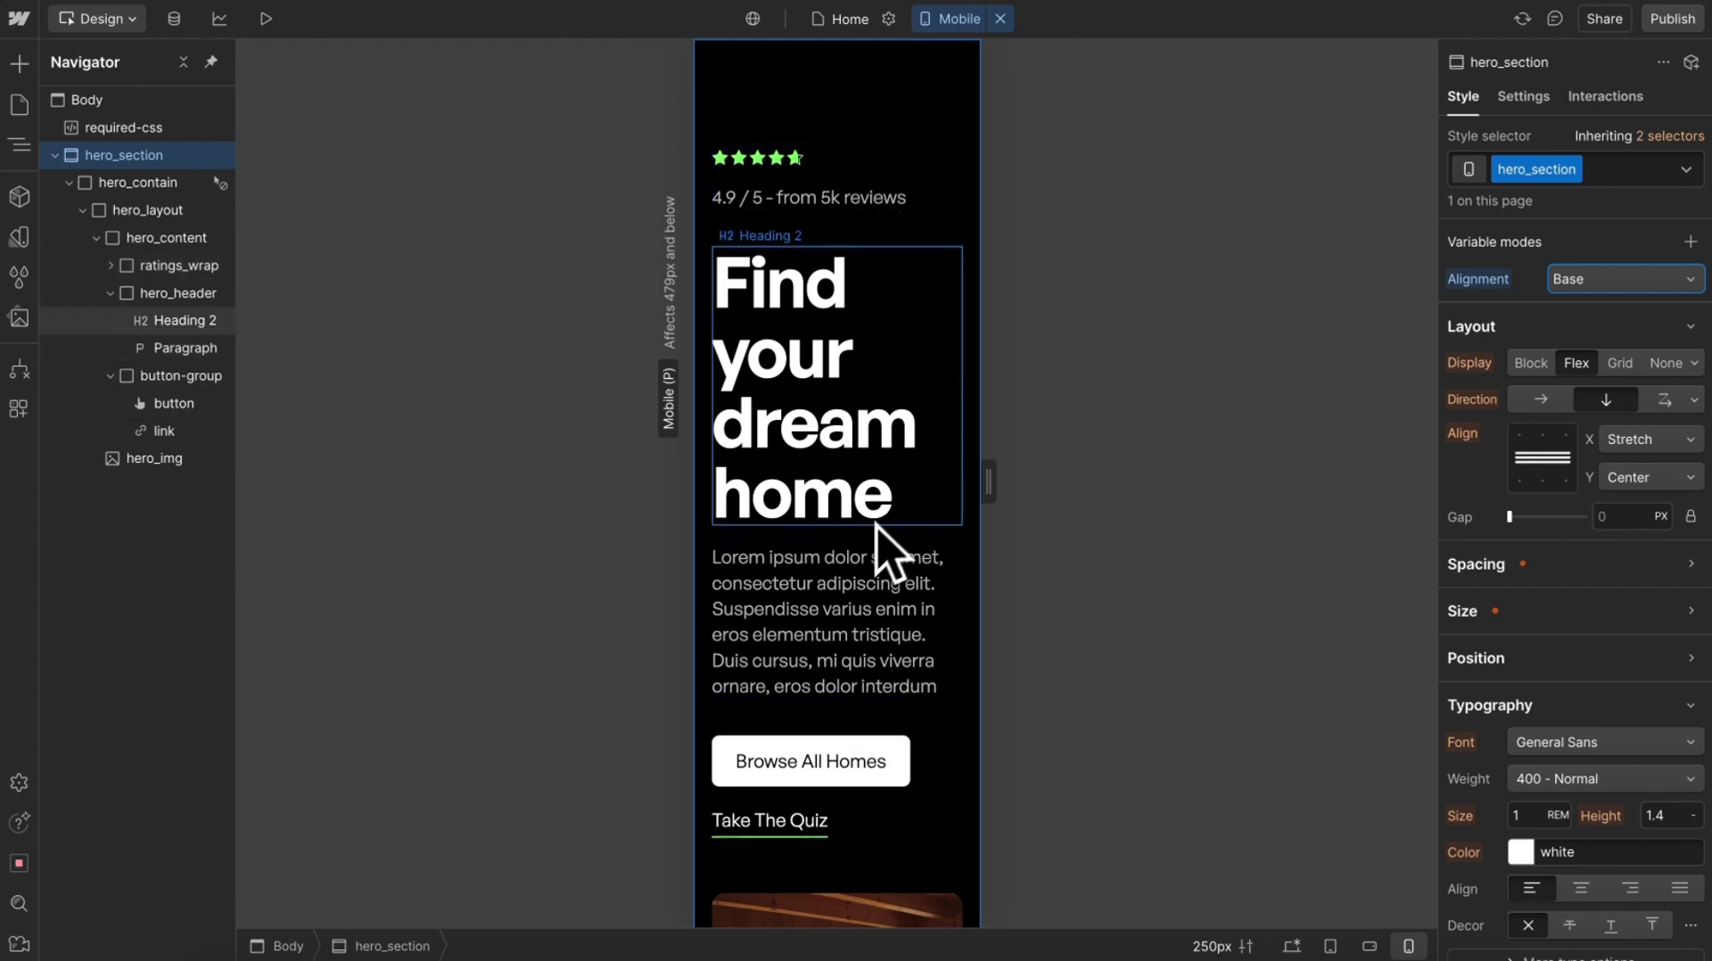
click(1577, 286)
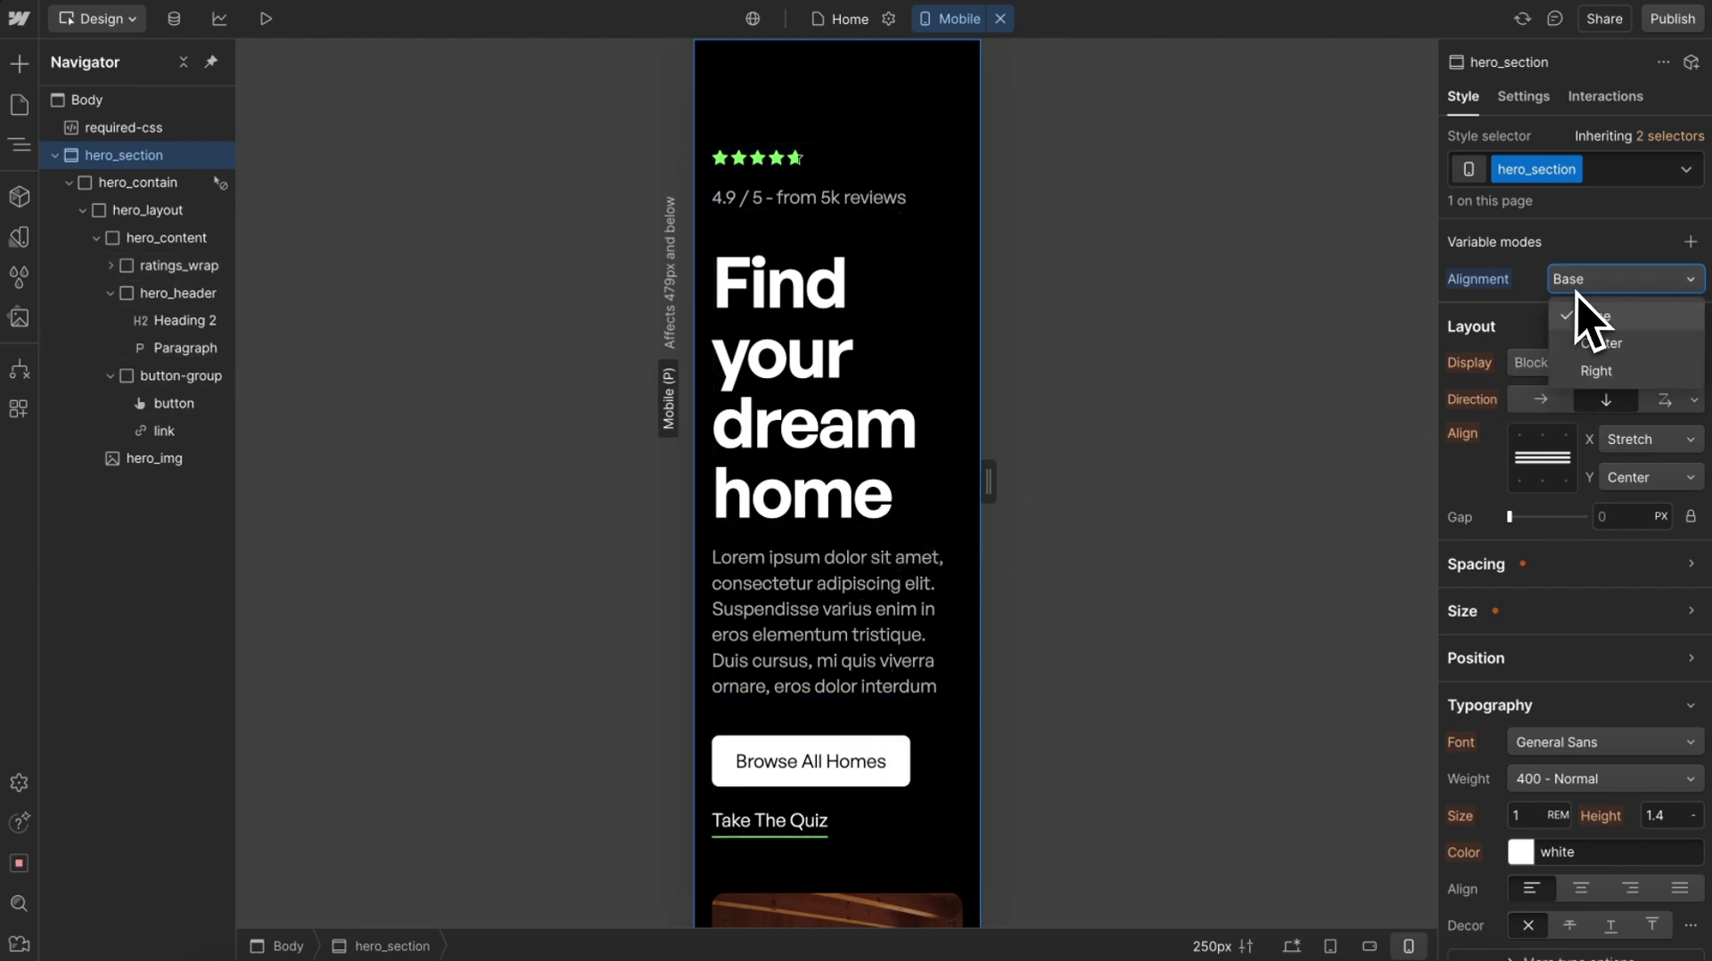
click(1597, 344)
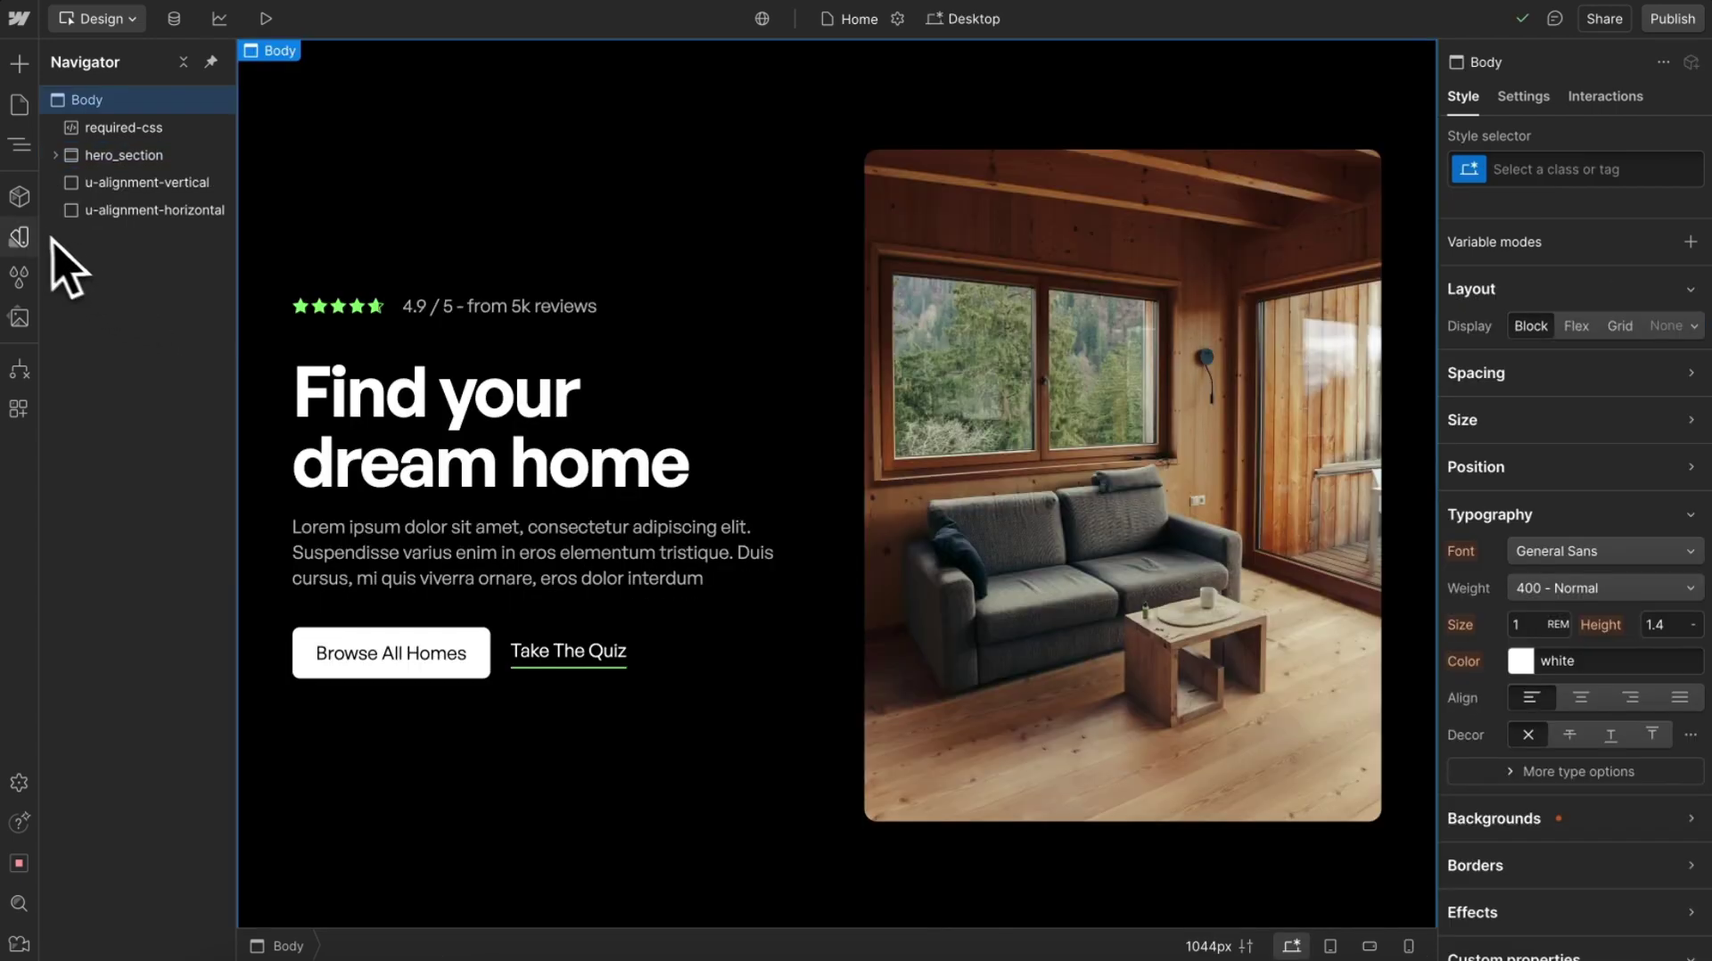
Step: View the Base variable collection, abandon adding a new variable, and close Variables
click(22, 237)
click(154, 111)
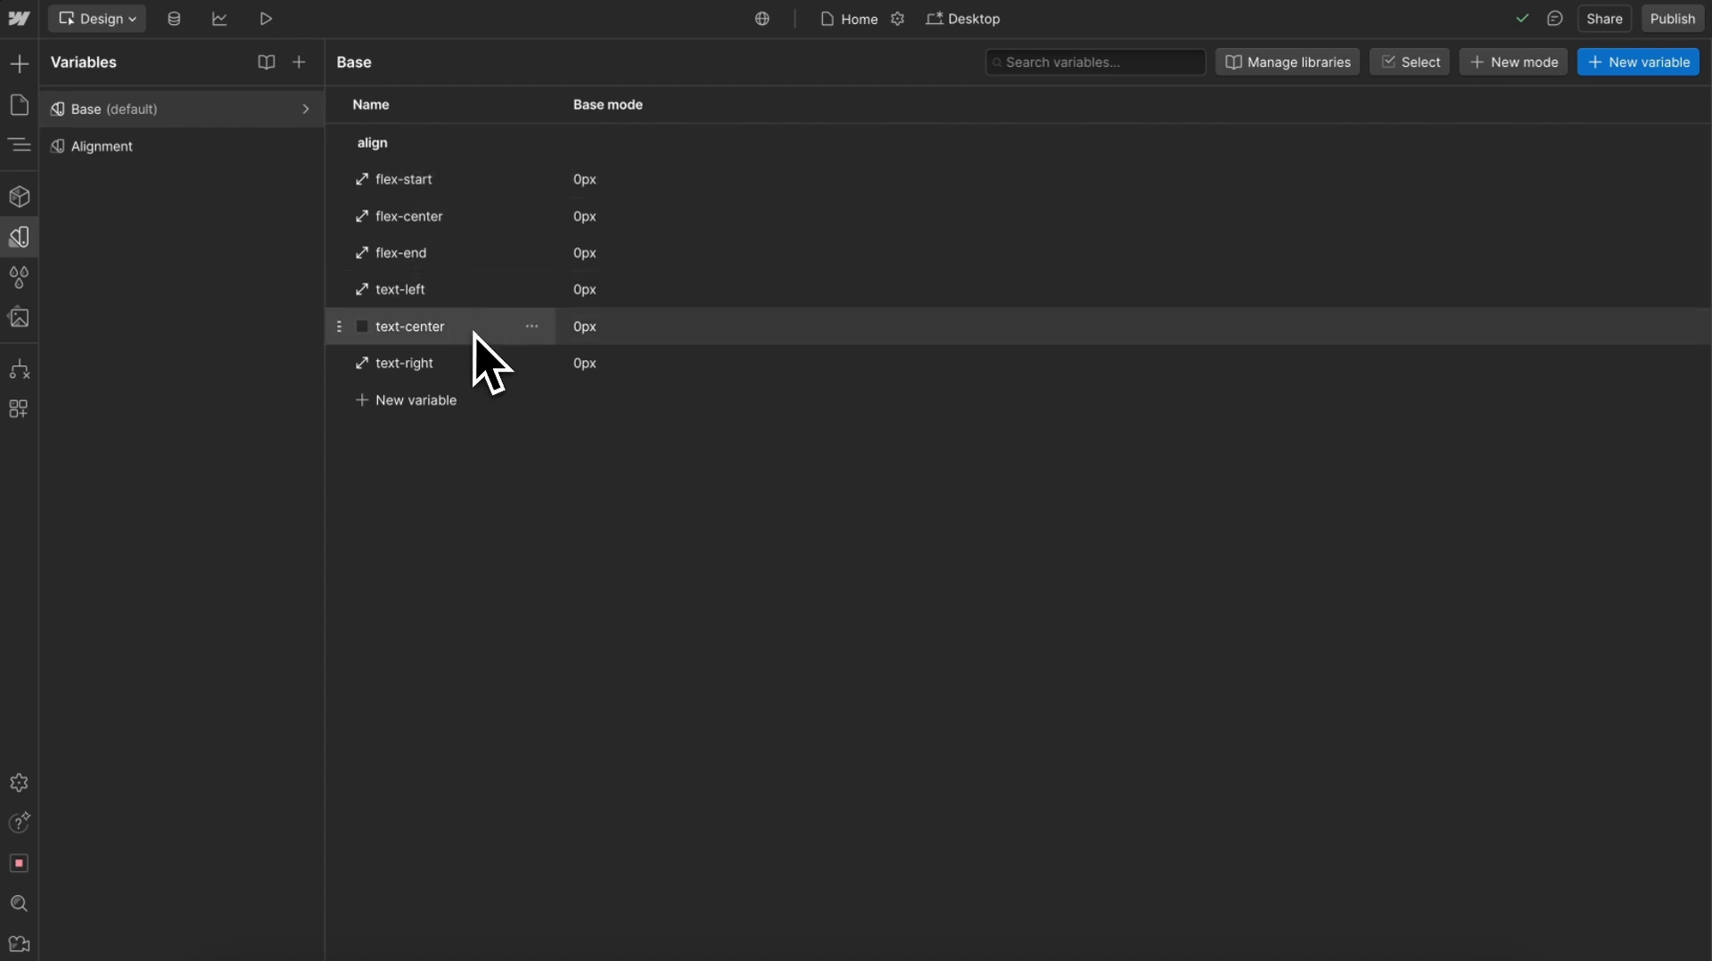
click(451, 399)
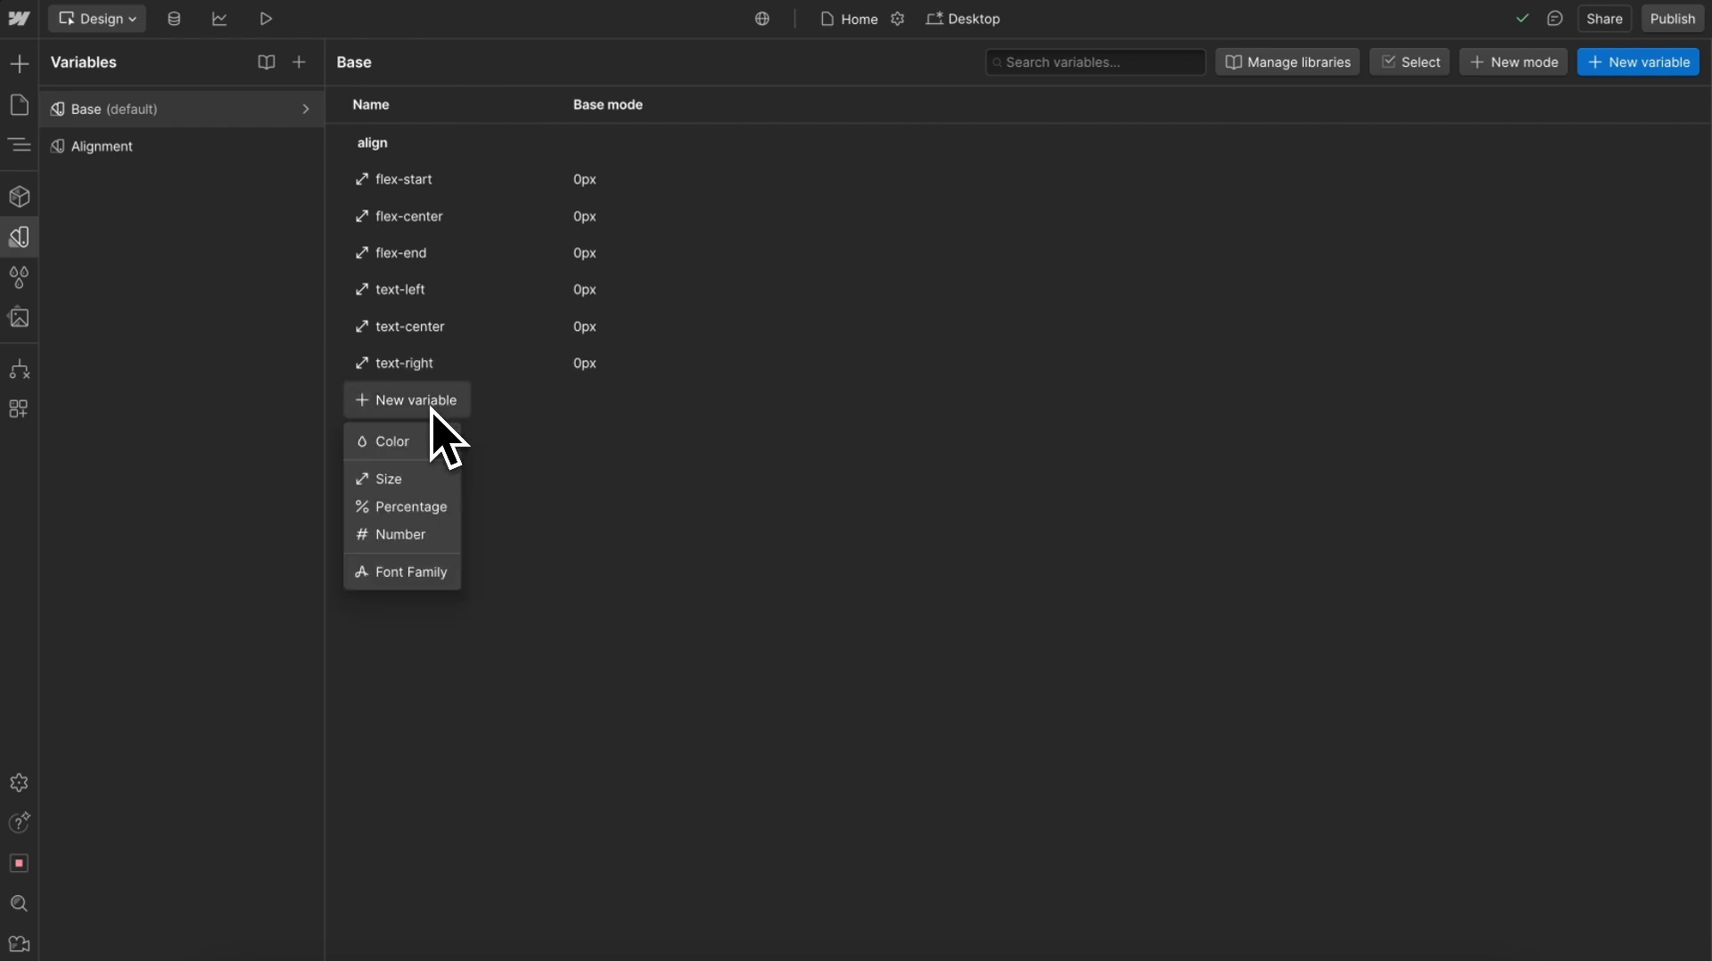
click(565, 527)
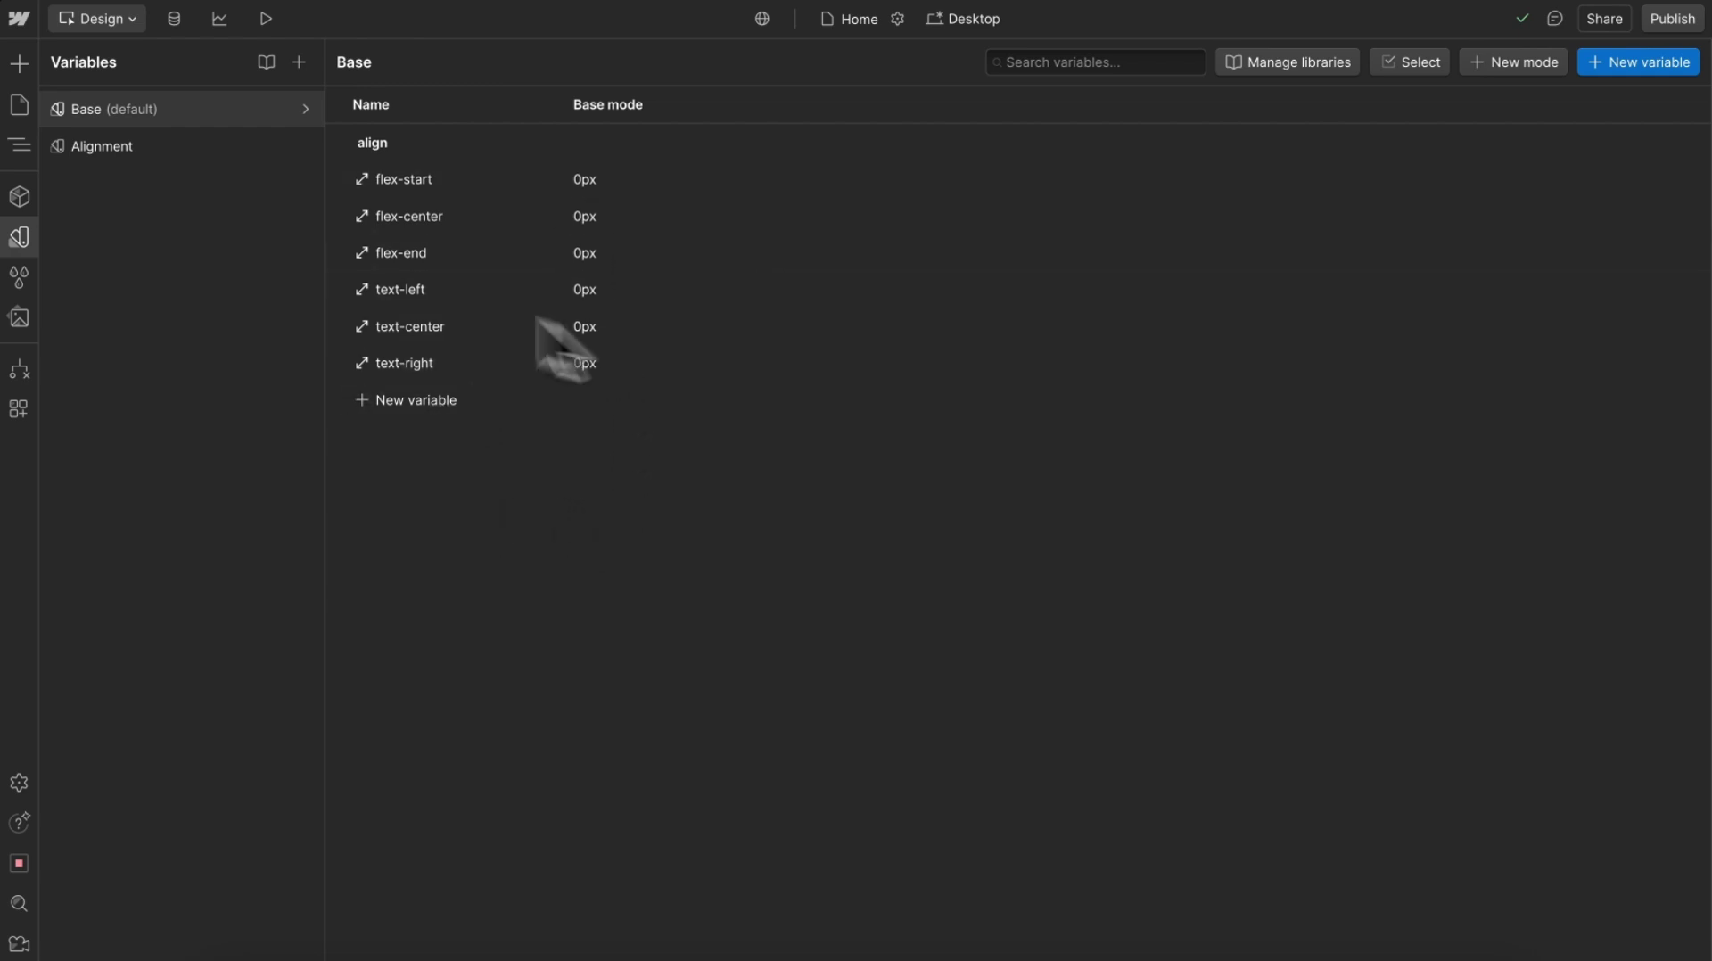
click(25, 238)
double_click(116, 133)
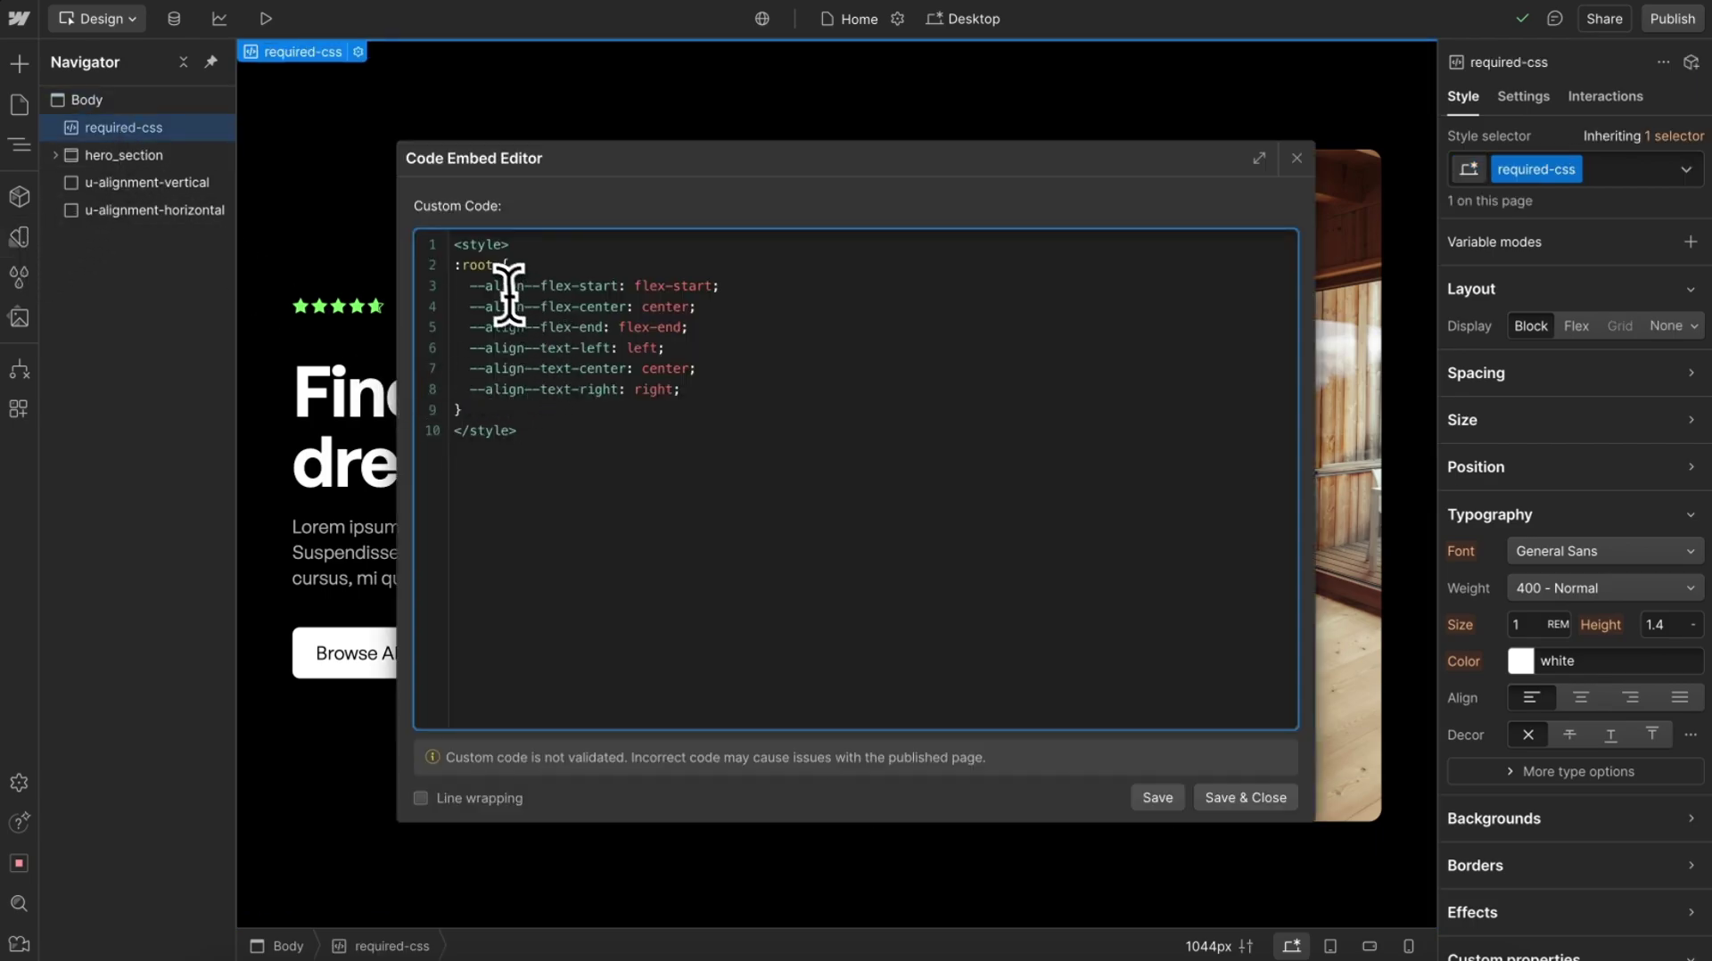
double_click(535, 285)
click(705, 286)
click(1297, 158)
Step: Check the Alignment collection's flex value (flex-start in Base), then select the u-alignment-vertical element
click(21, 237)
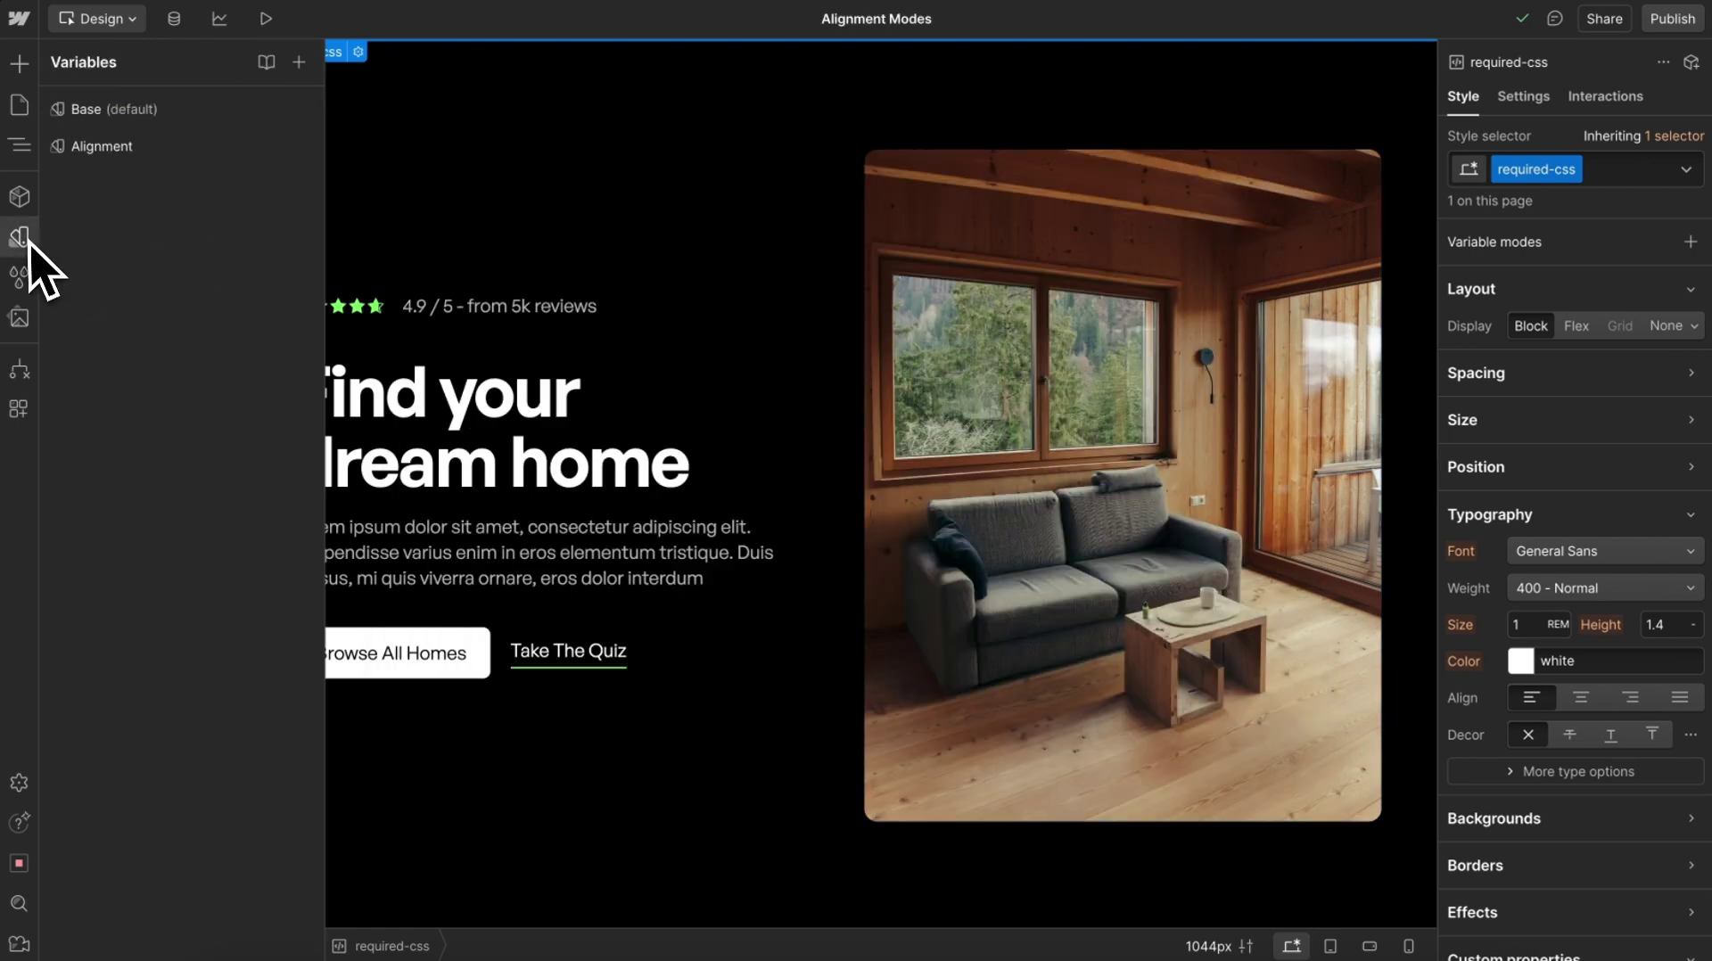
click(126, 149)
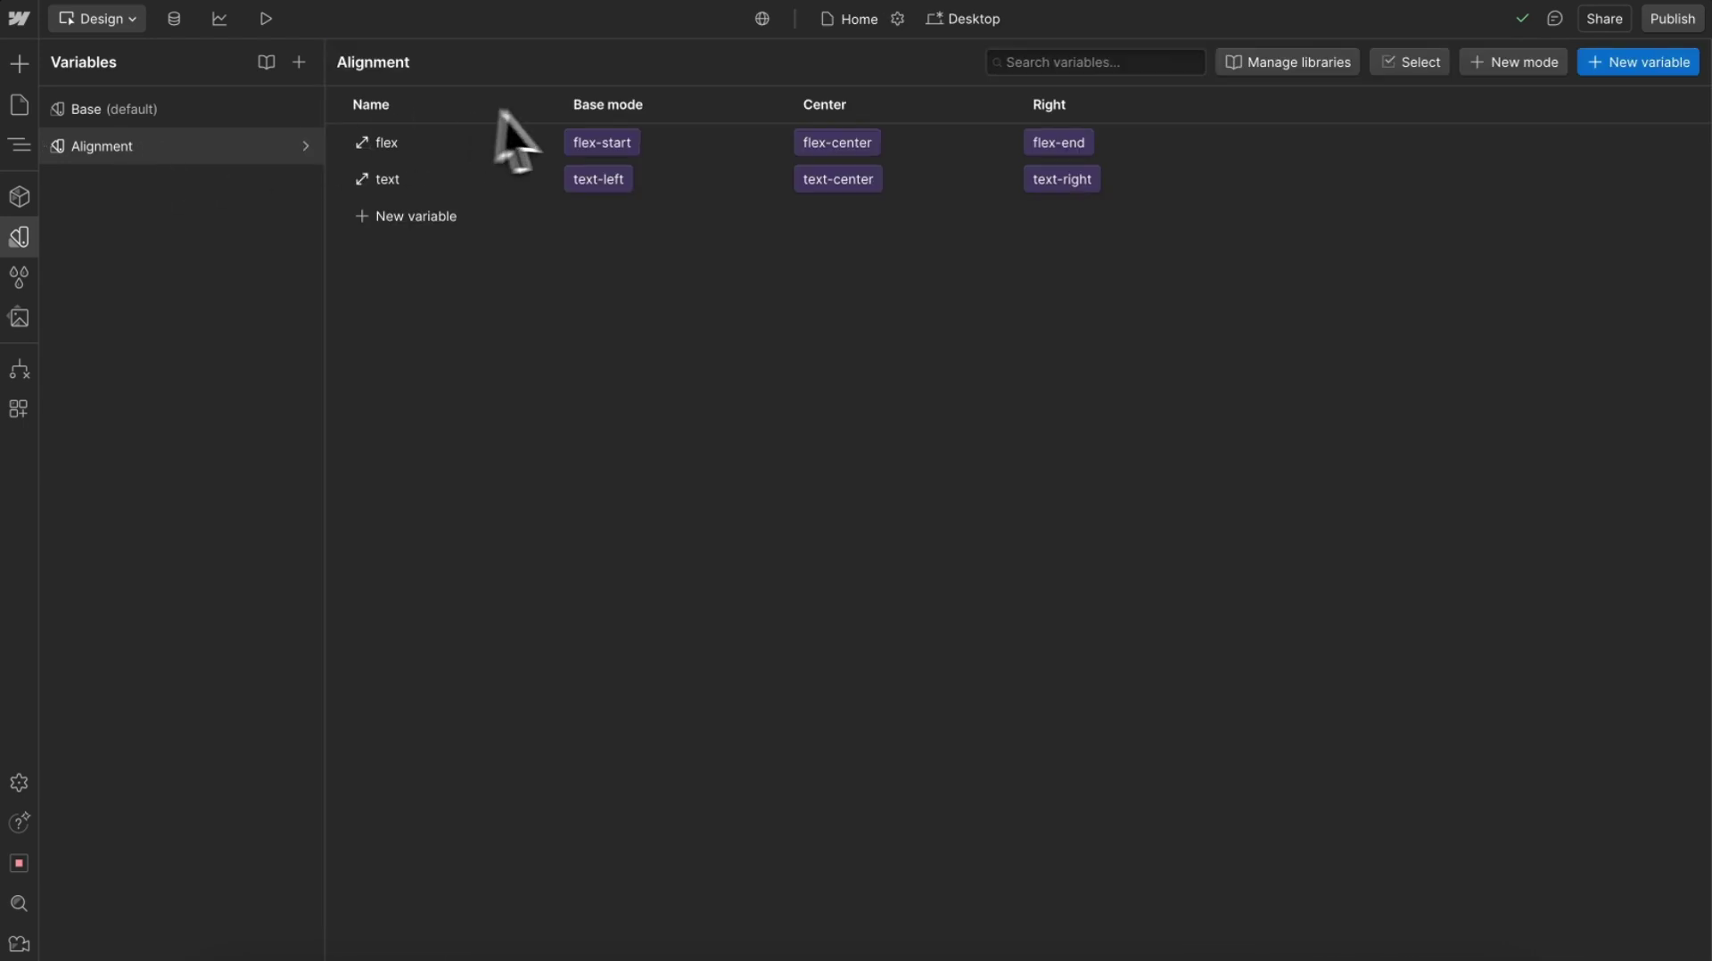
click(589, 143)
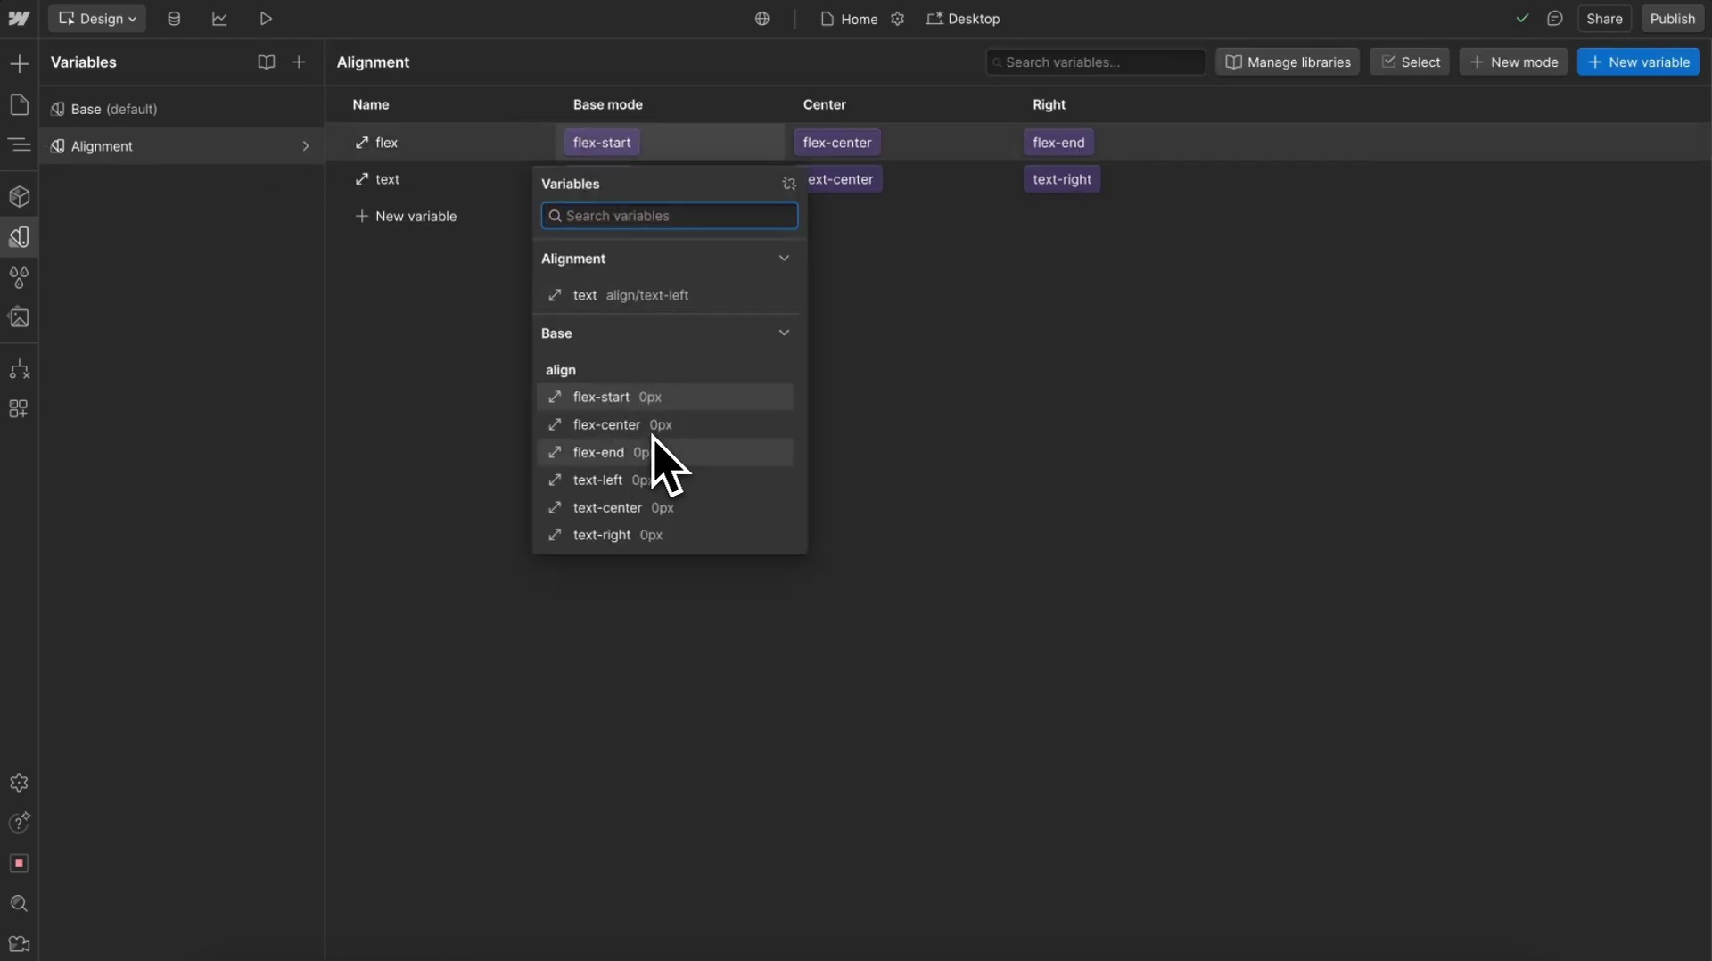
click(955, 464)
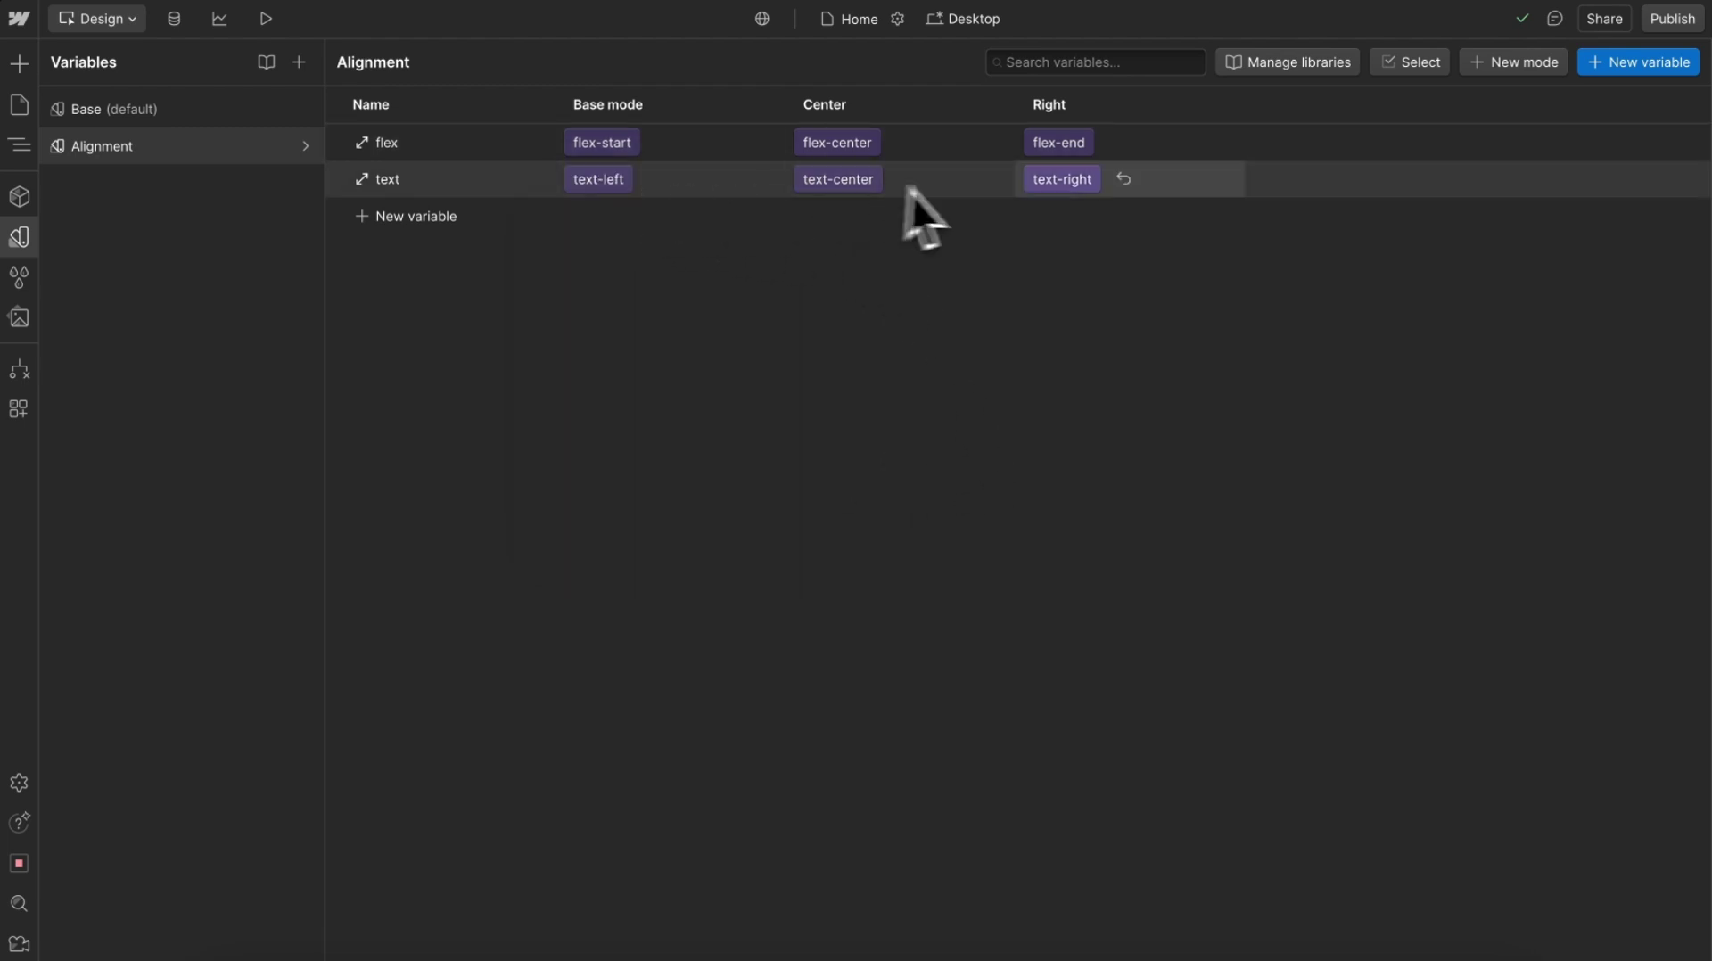
click(19, 236)
click(143, 184)
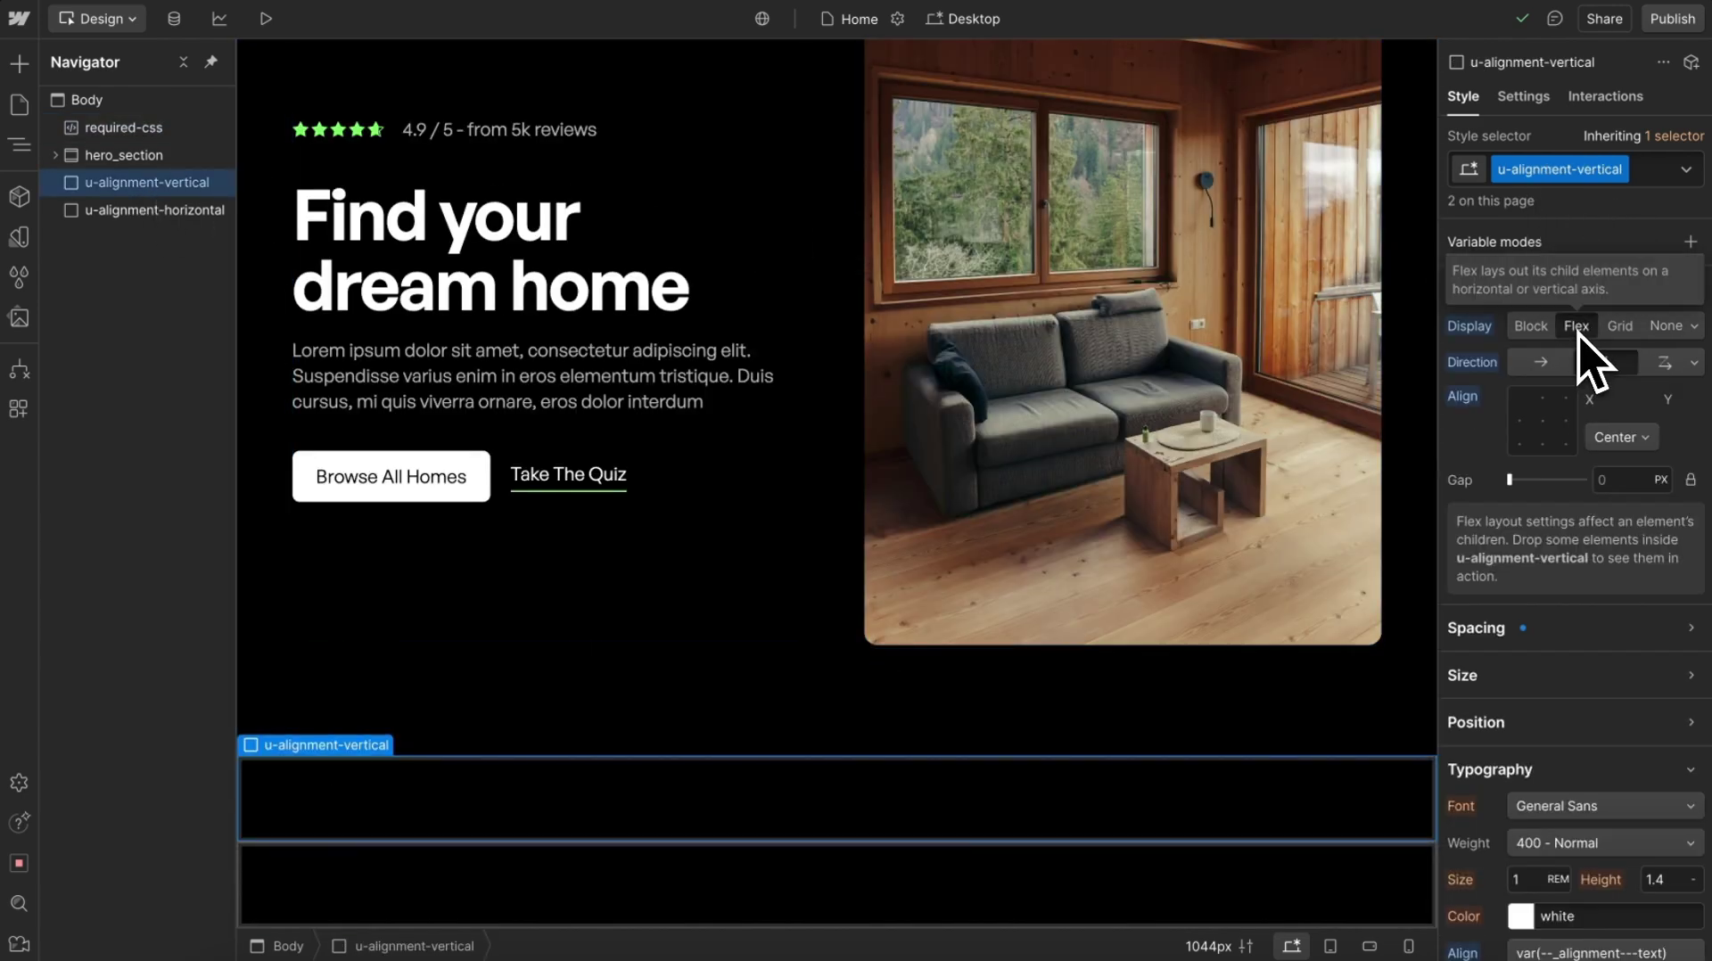
click(1619, 437)
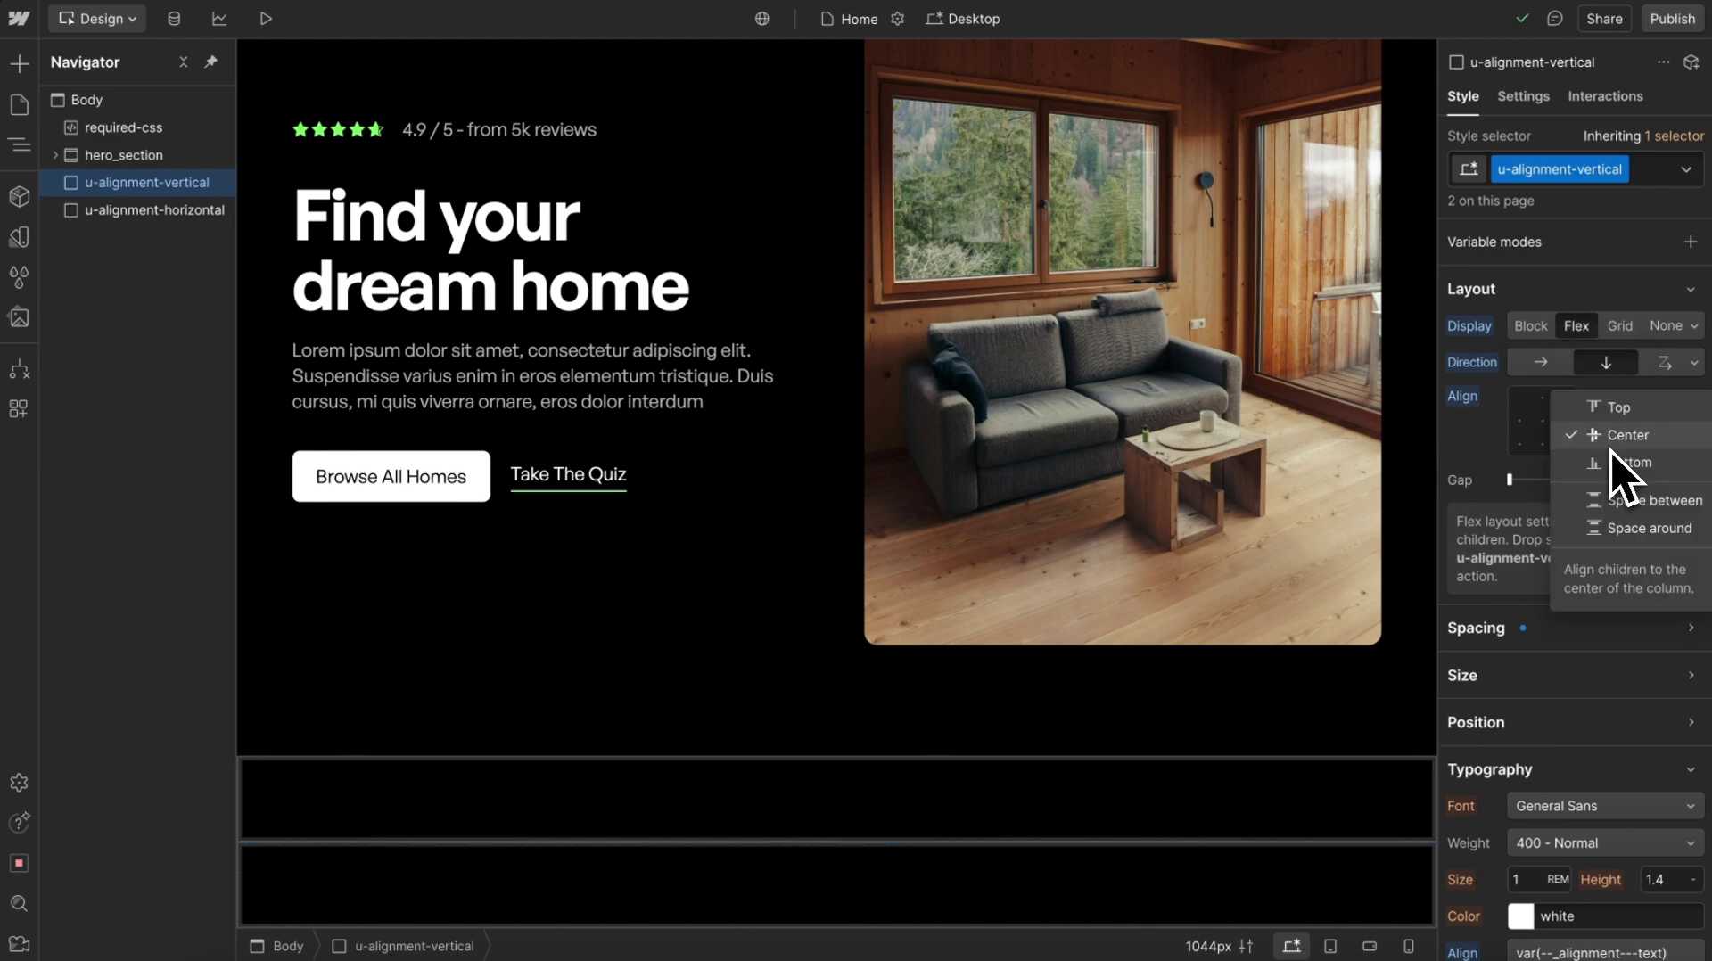
click(1623, 437)
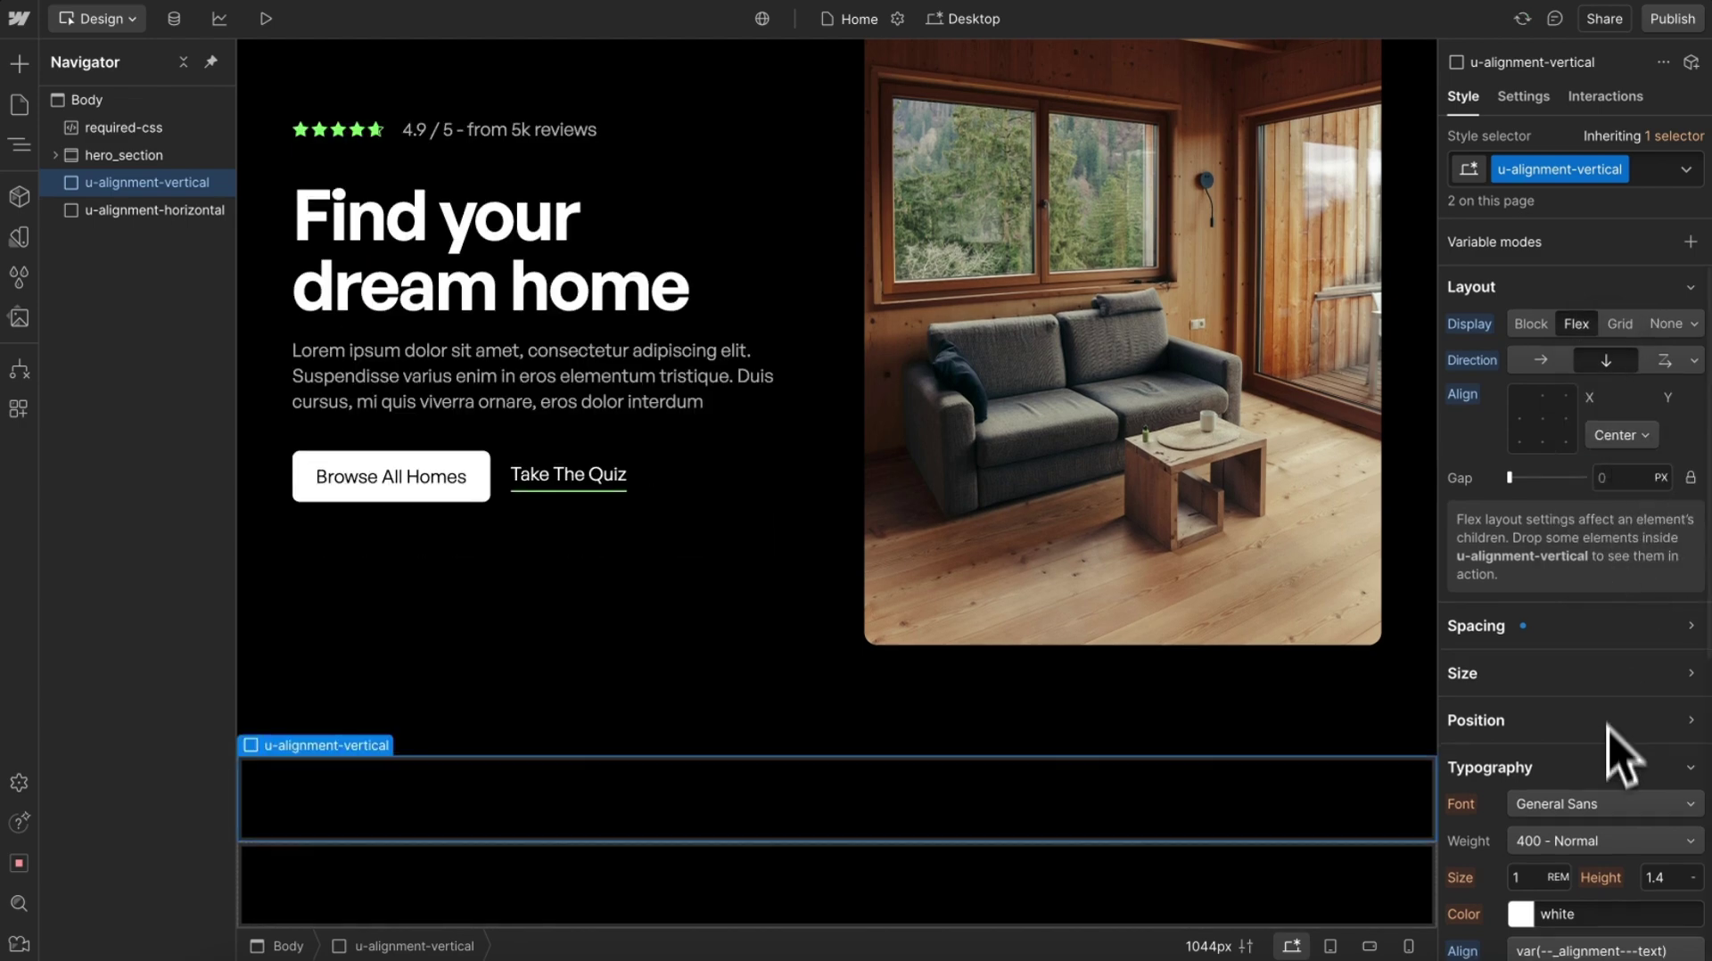
scroll(1625, 776, down, 6)
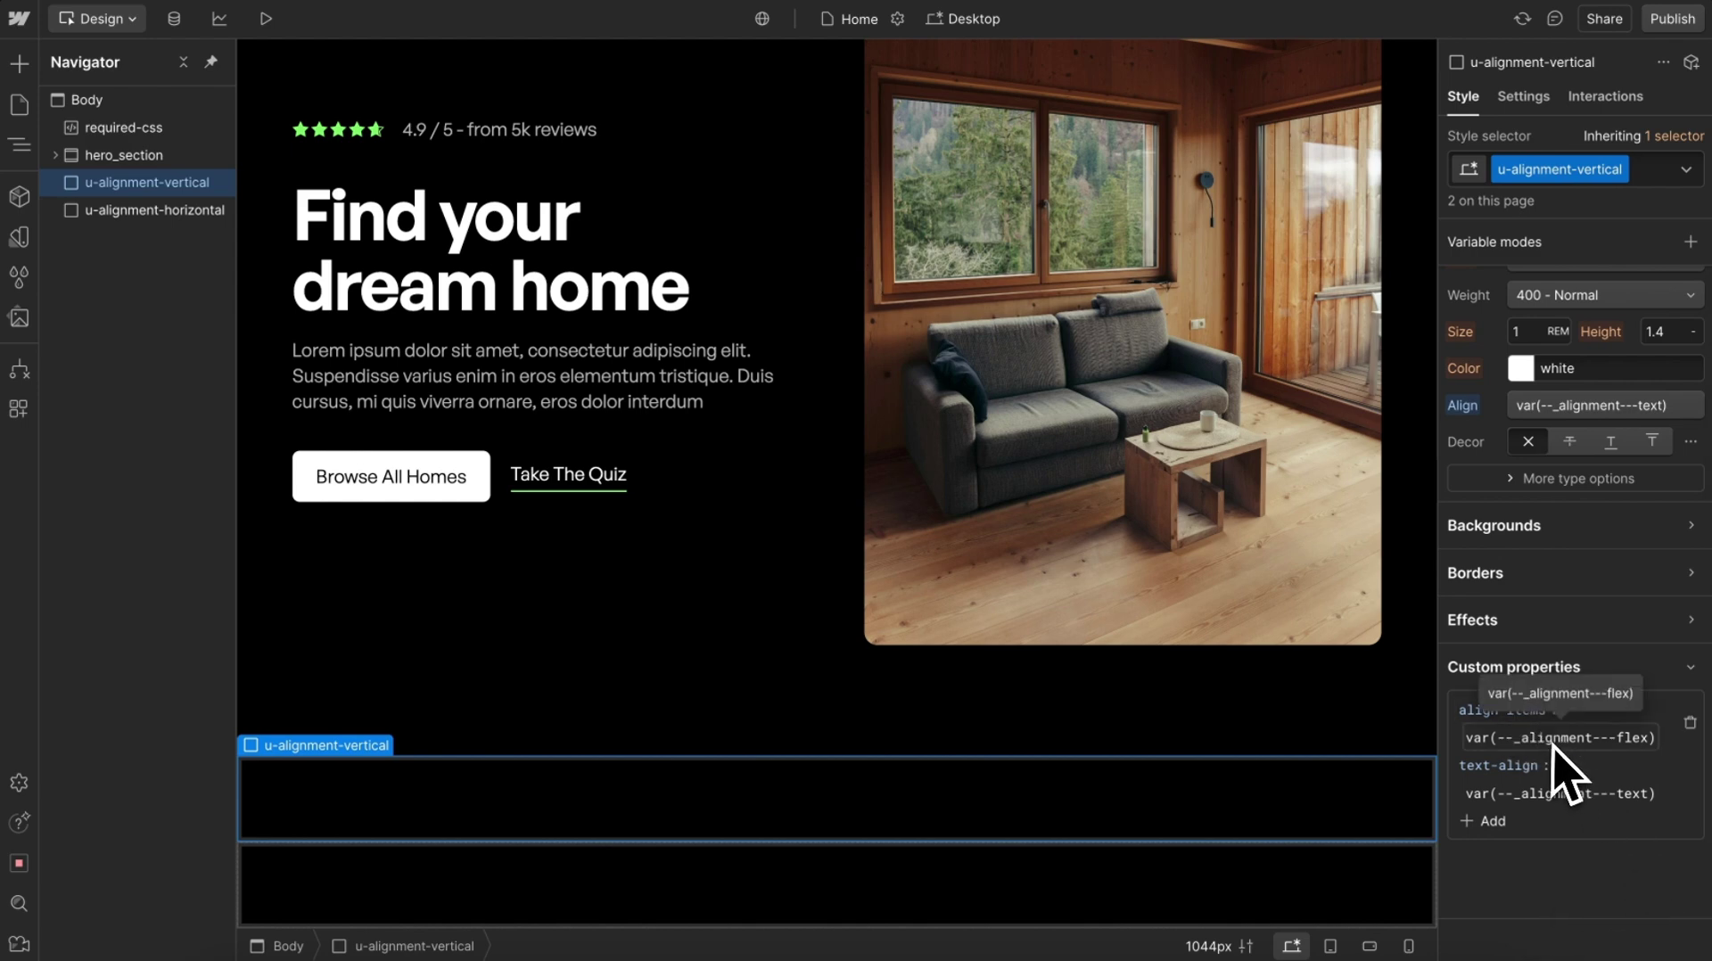
scroll(1574, 705, up, 6)
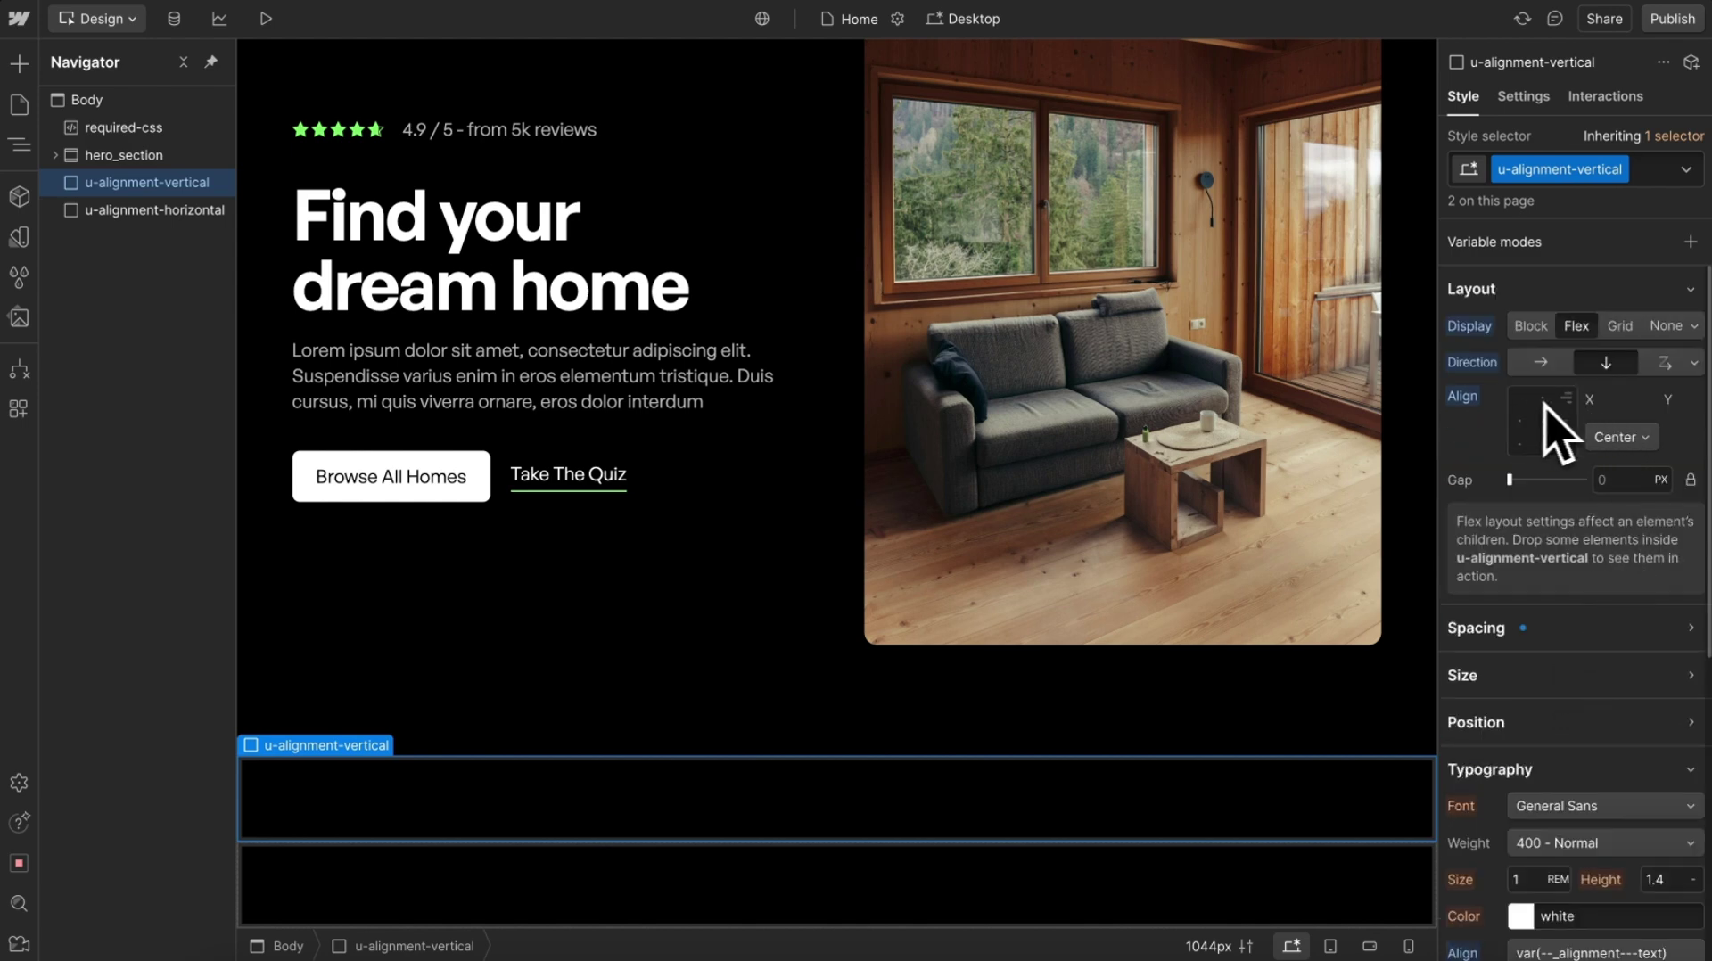
scroll(1614, 784, down, 6)
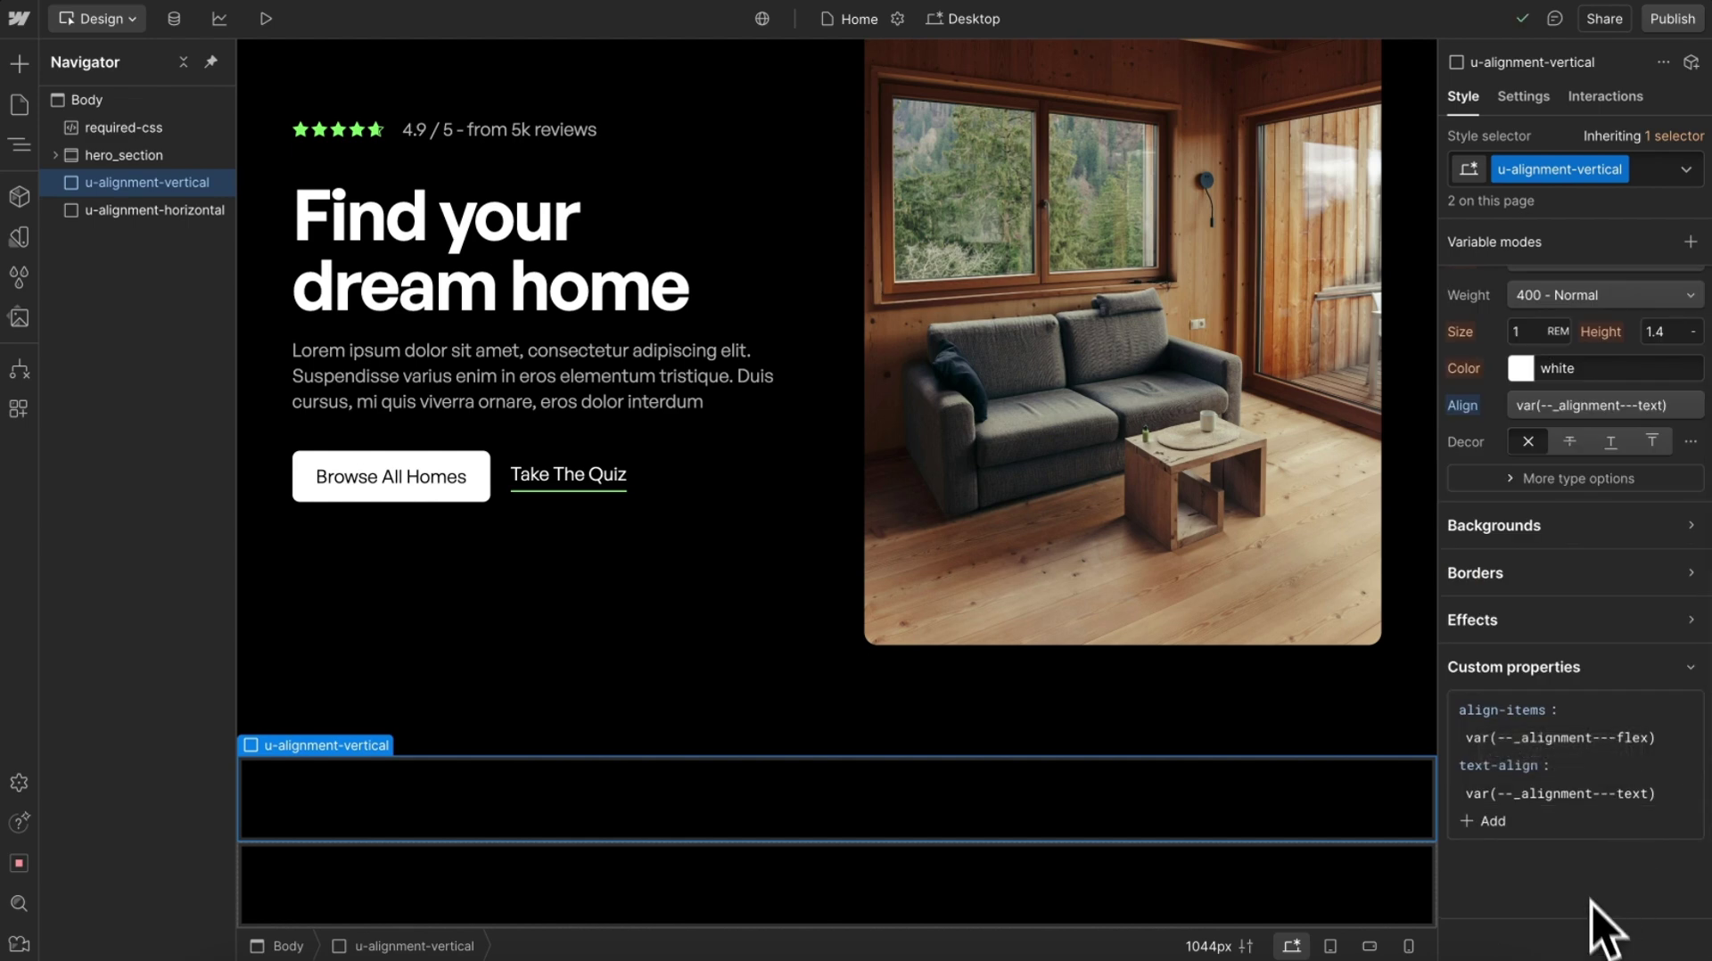
scroll(1625, 763, up, 1)
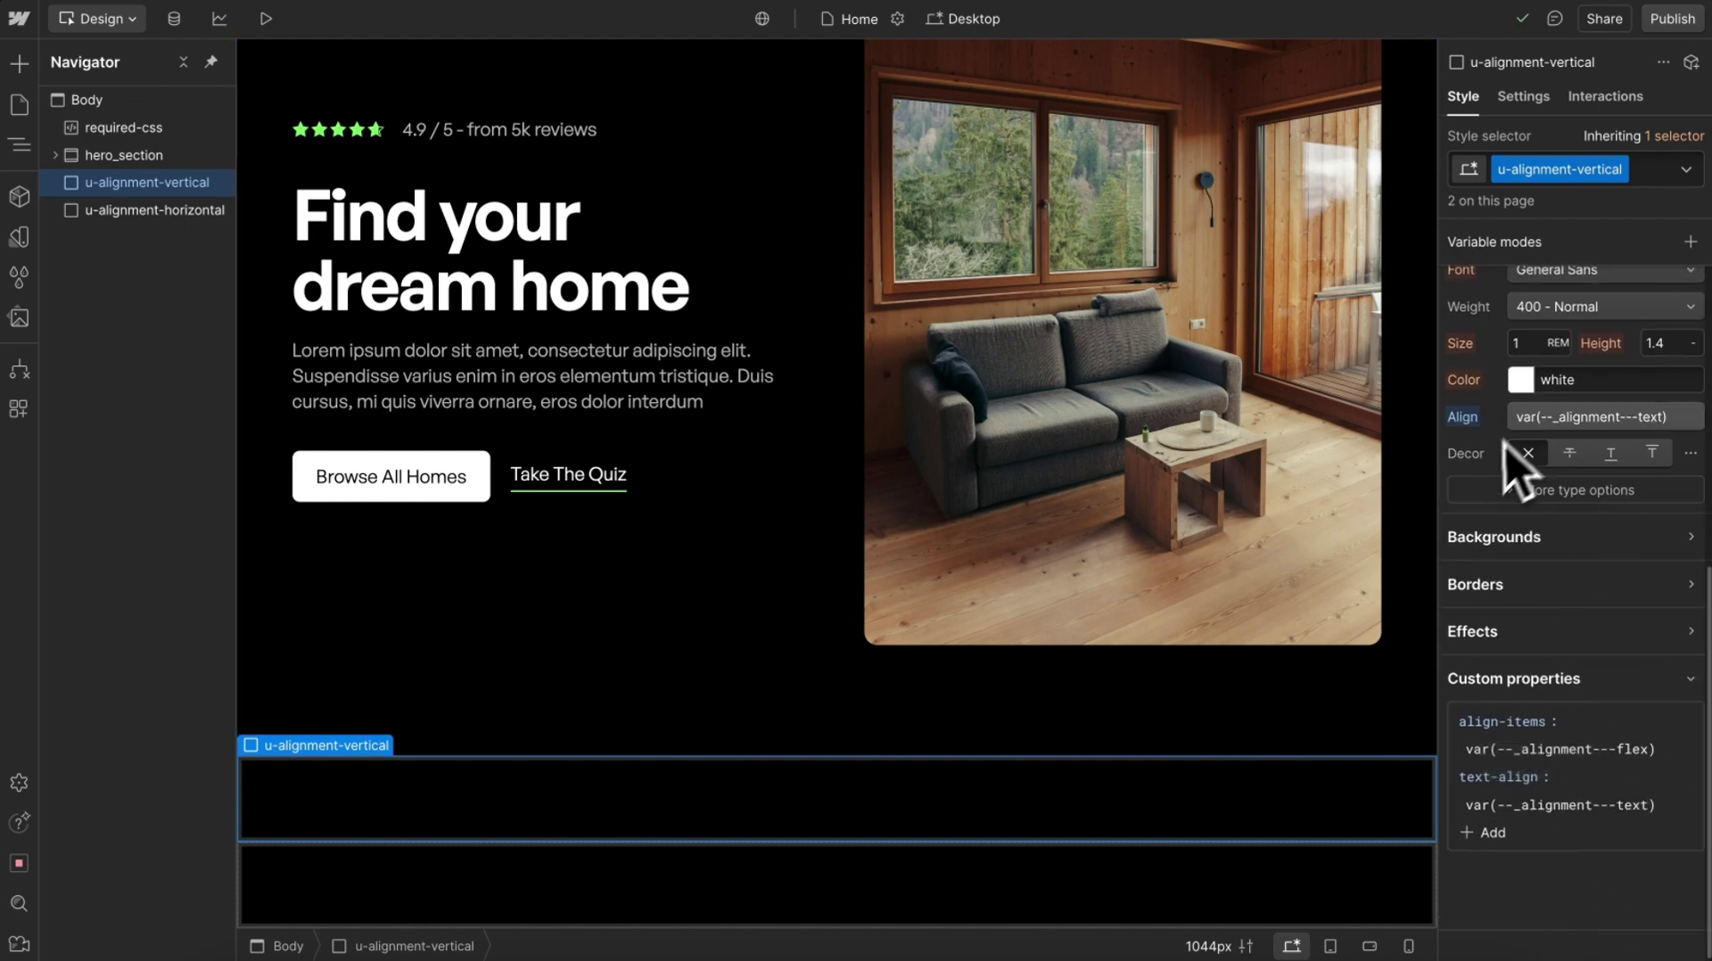
click(394, 871)
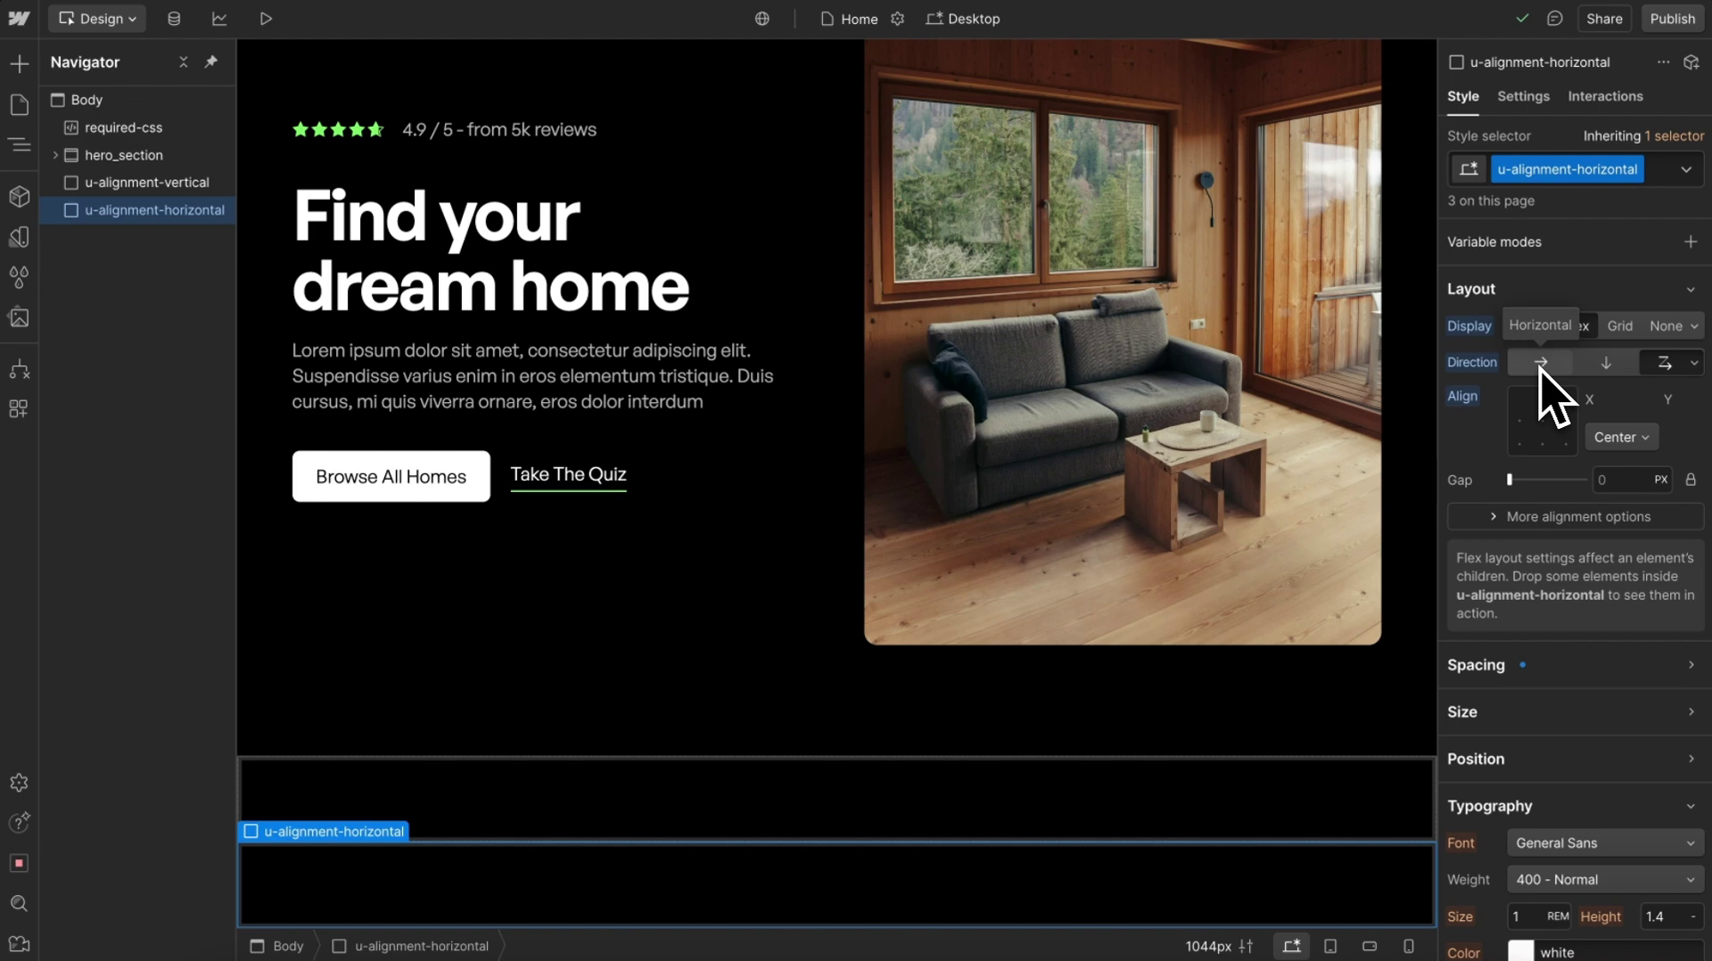
click(1637, 441)
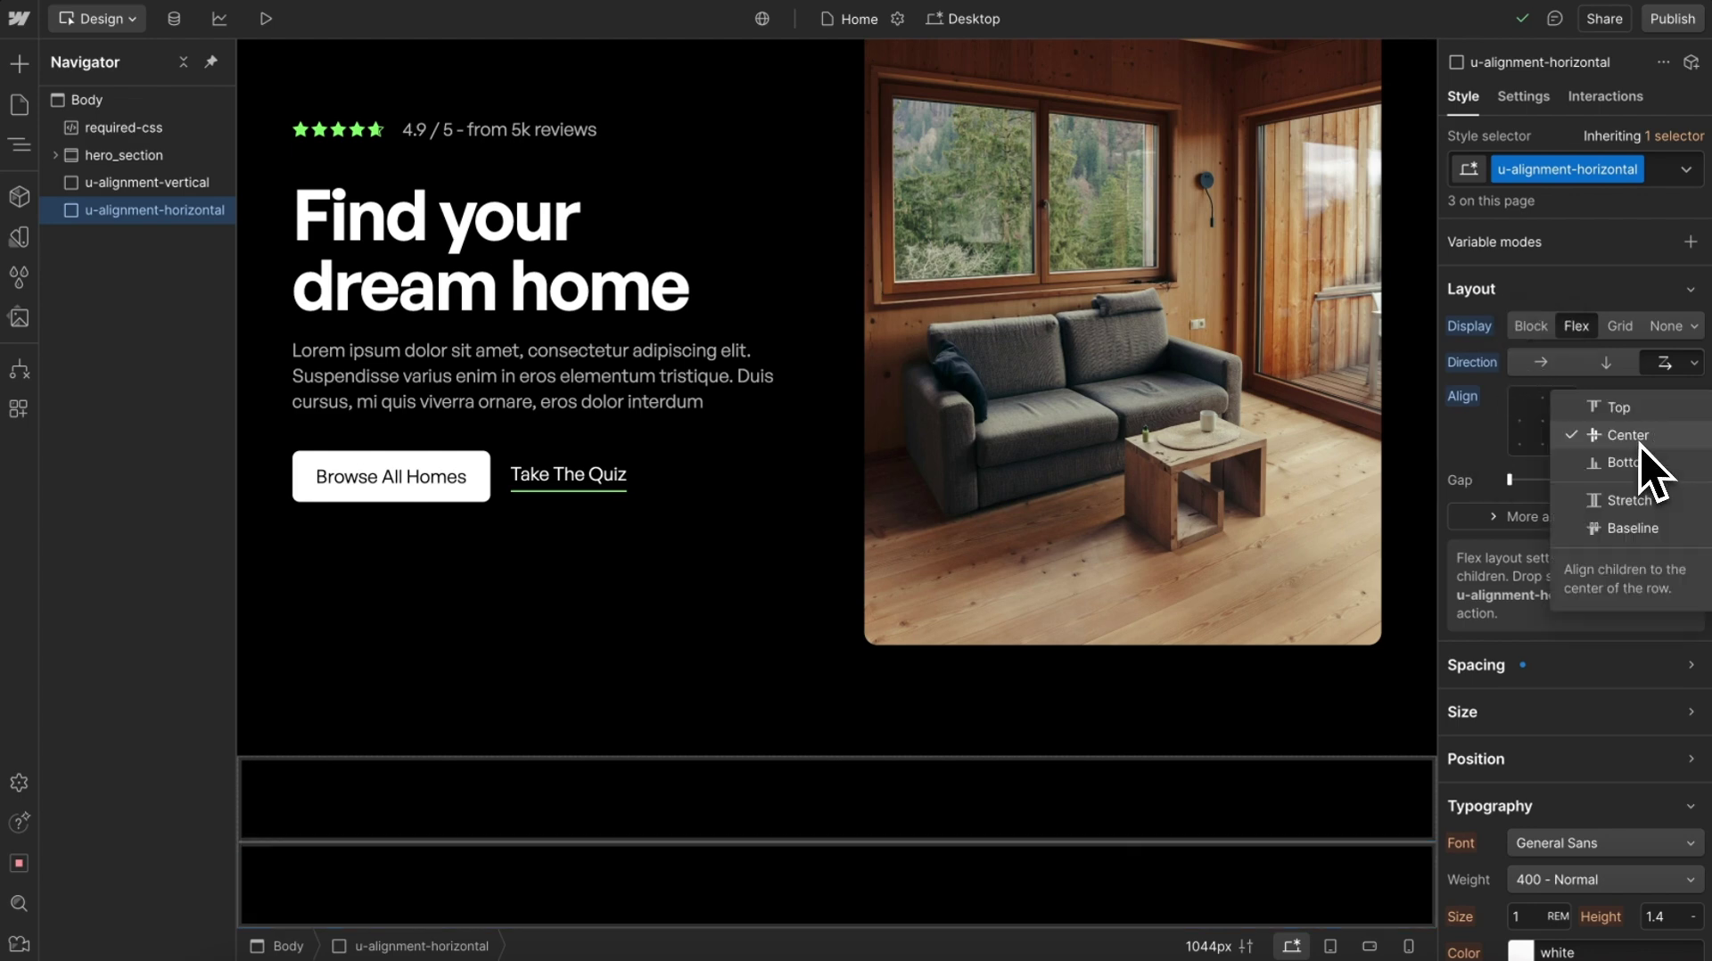
click(1624, 438)
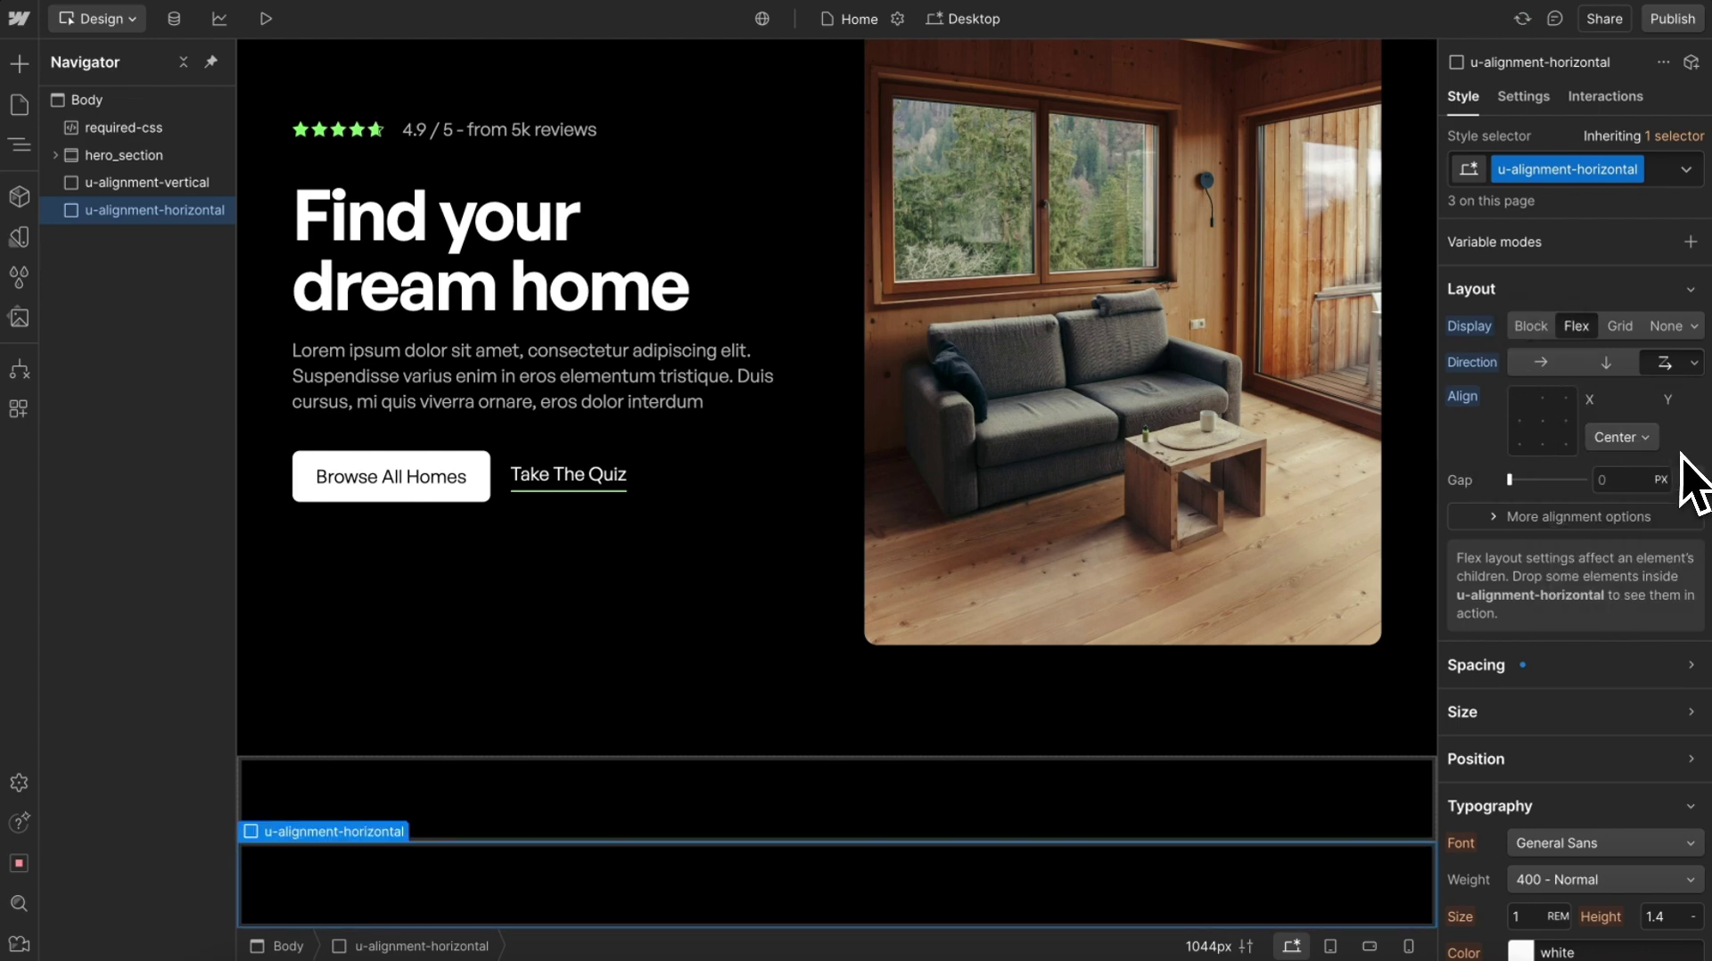
scroll(1694, 486, down, 6)
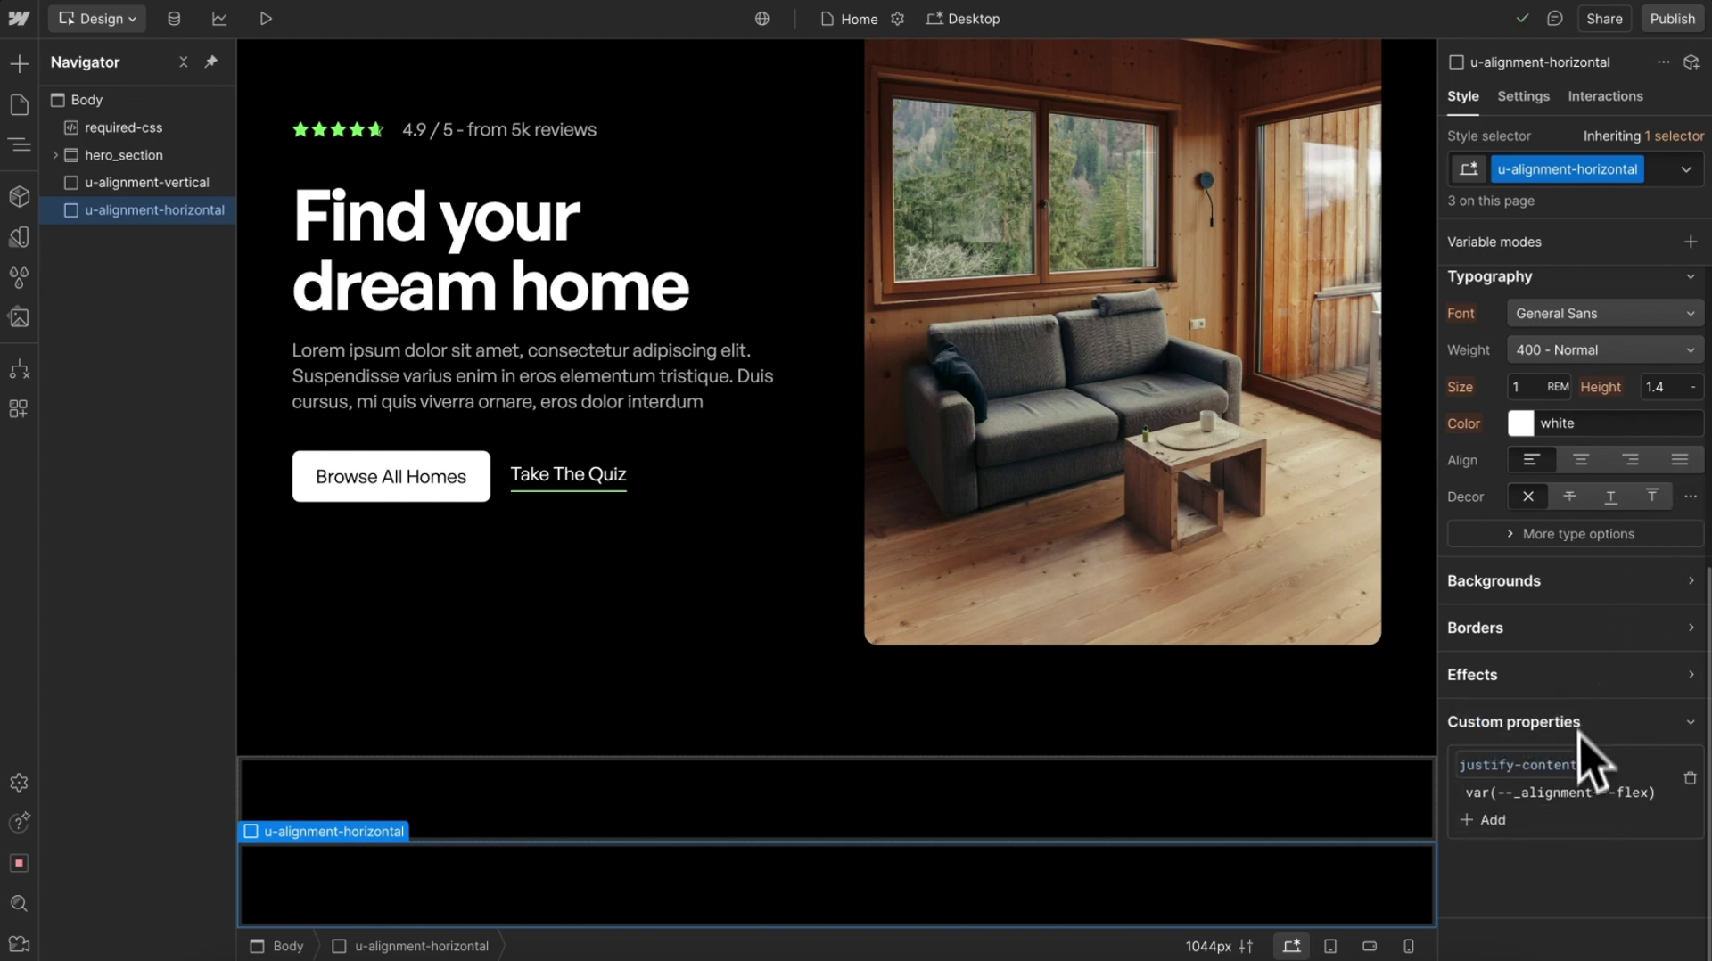
scroll(1625, 714, up, 6)
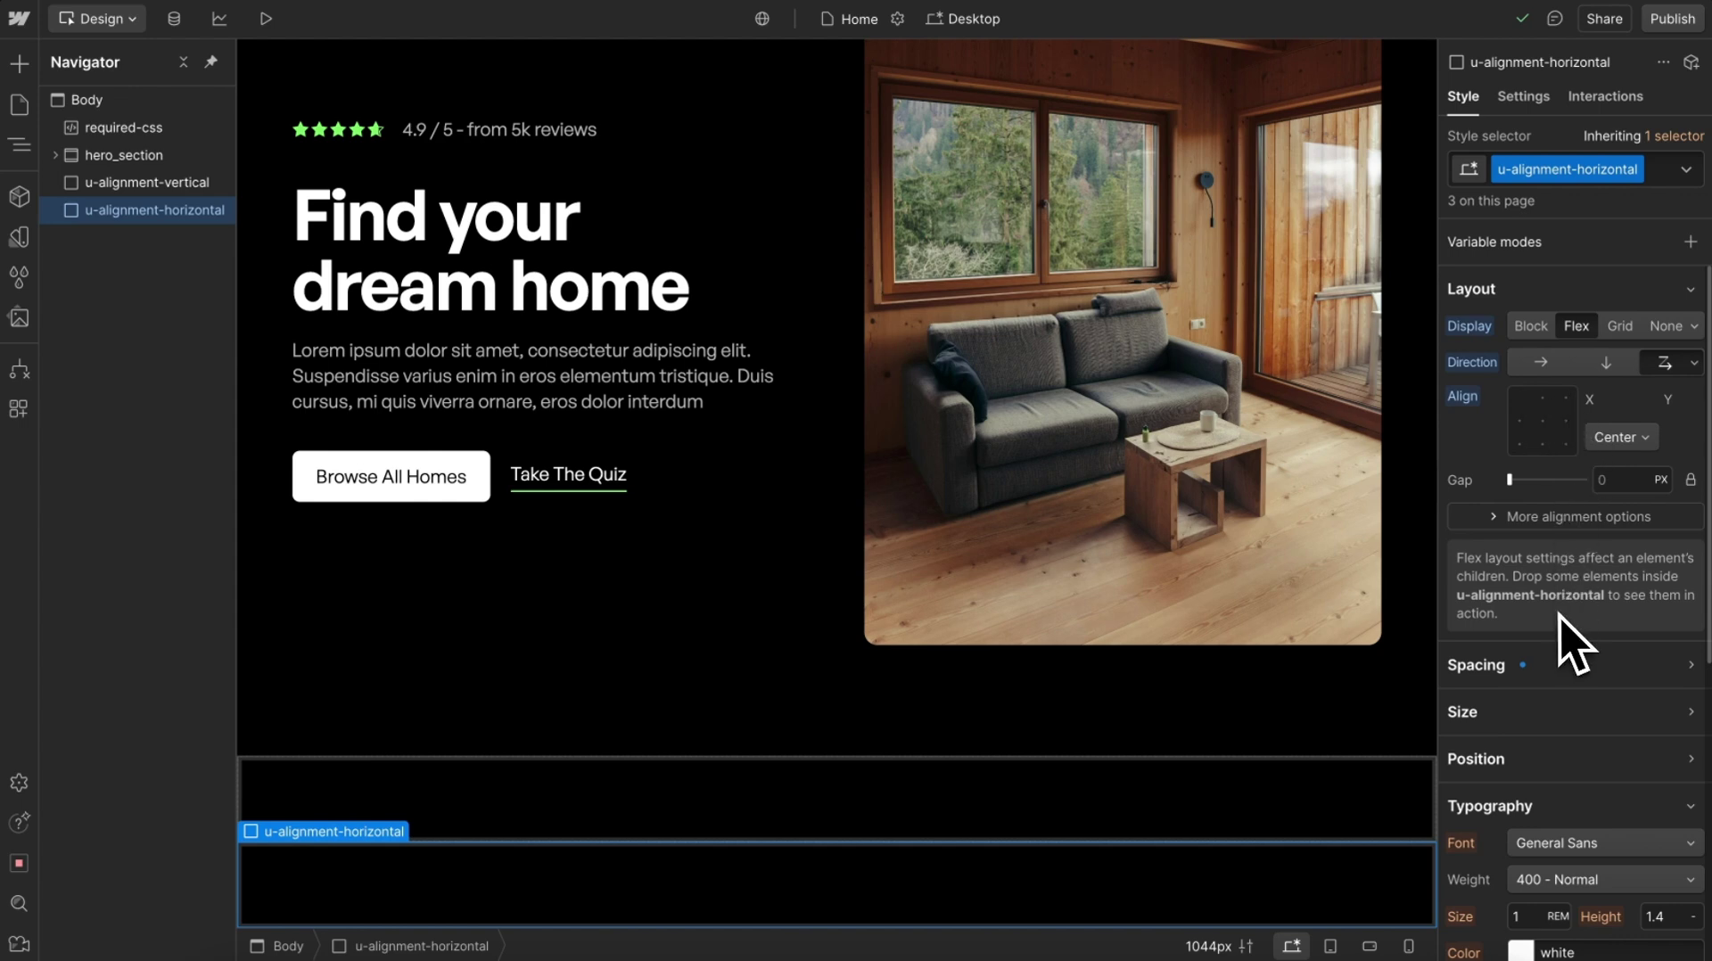
Step: Select the vertical and horizontal alignment blocks, then hero_section to see its Base Alignment mode
click(598, 787)
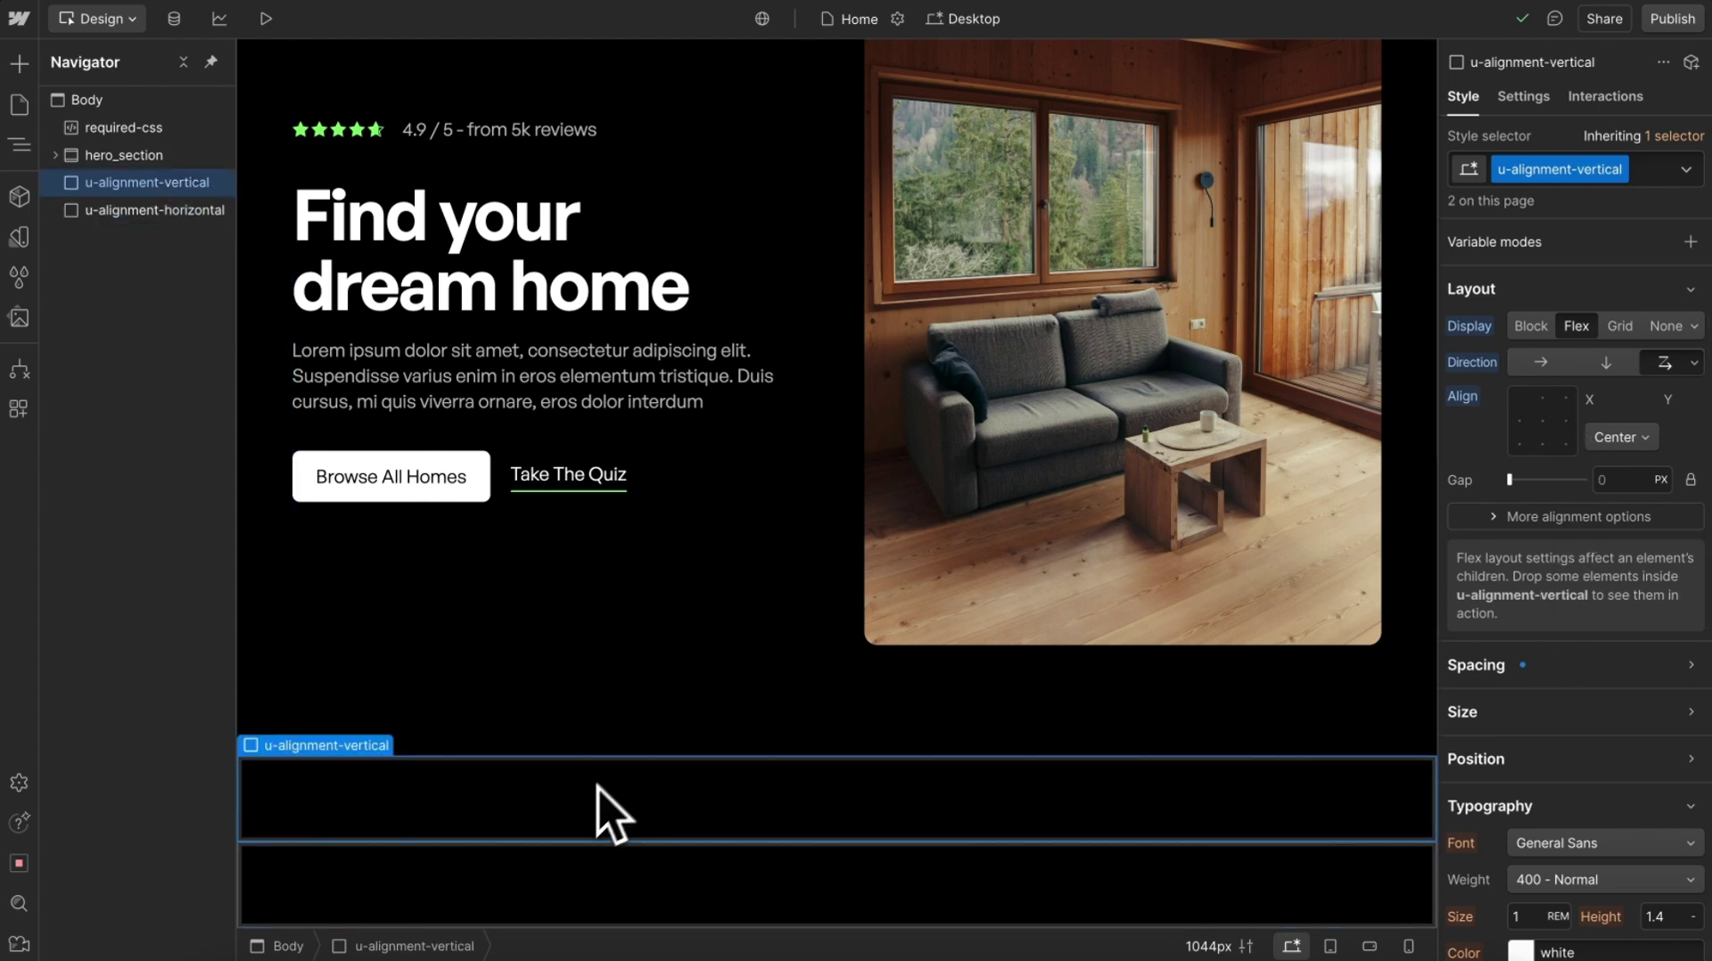
click(555, 876)
scroll(548, 304, up, 2)
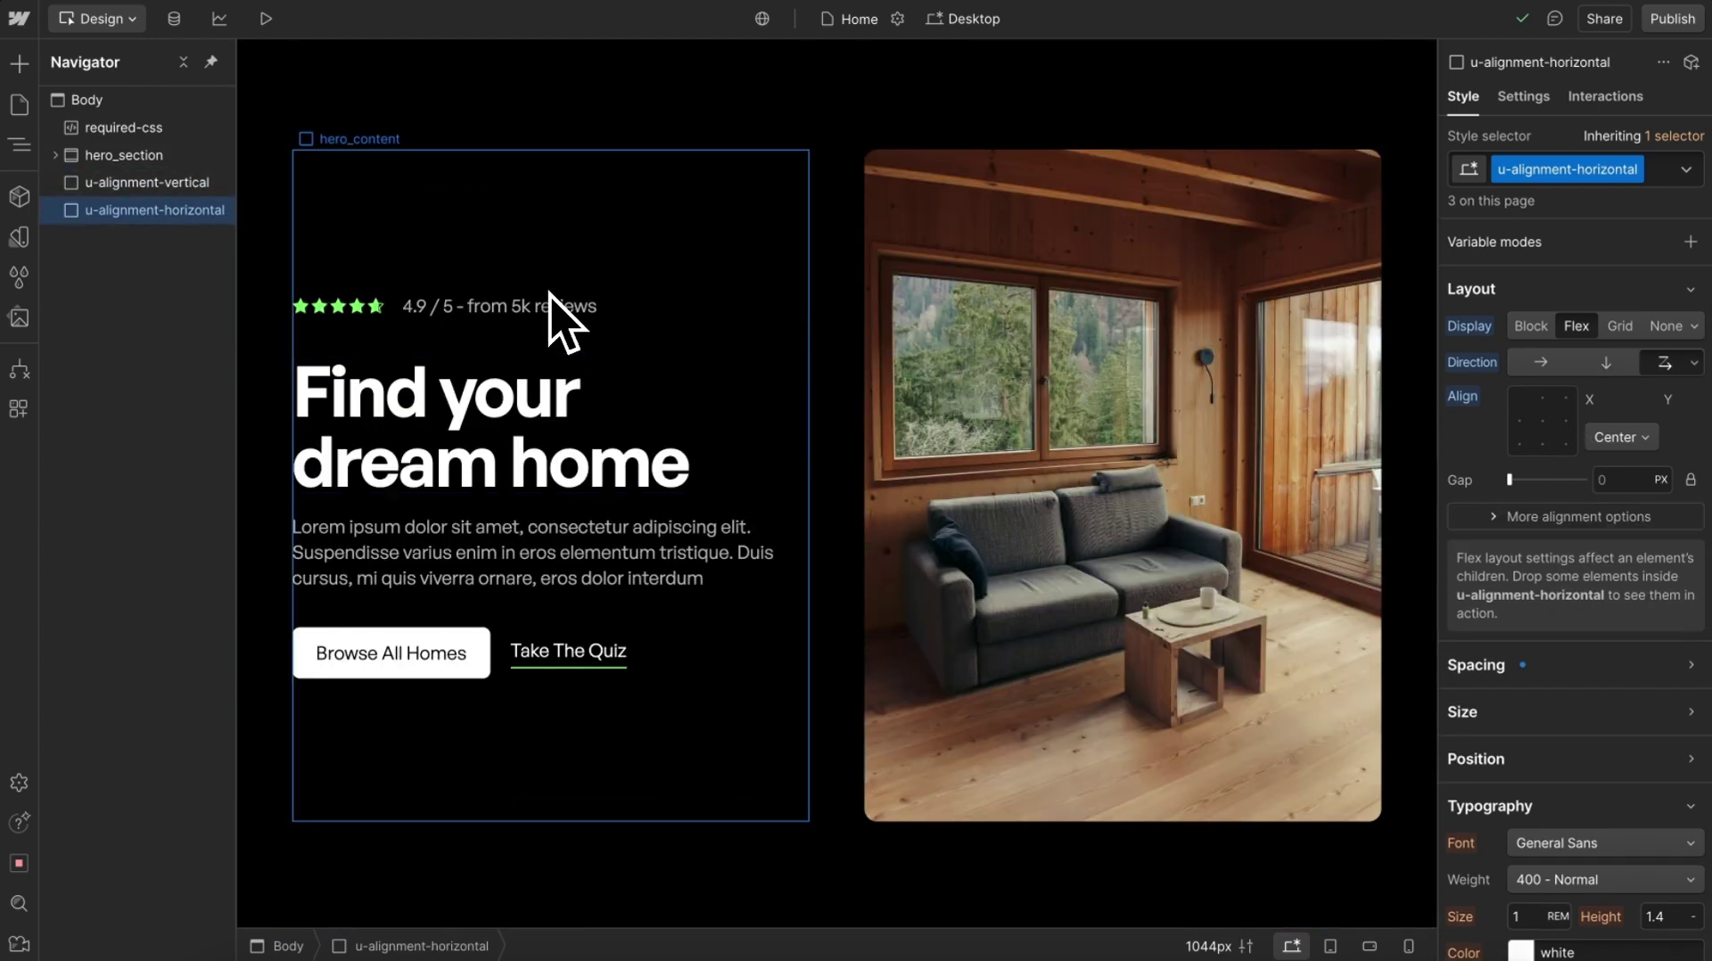
click(120, 154)
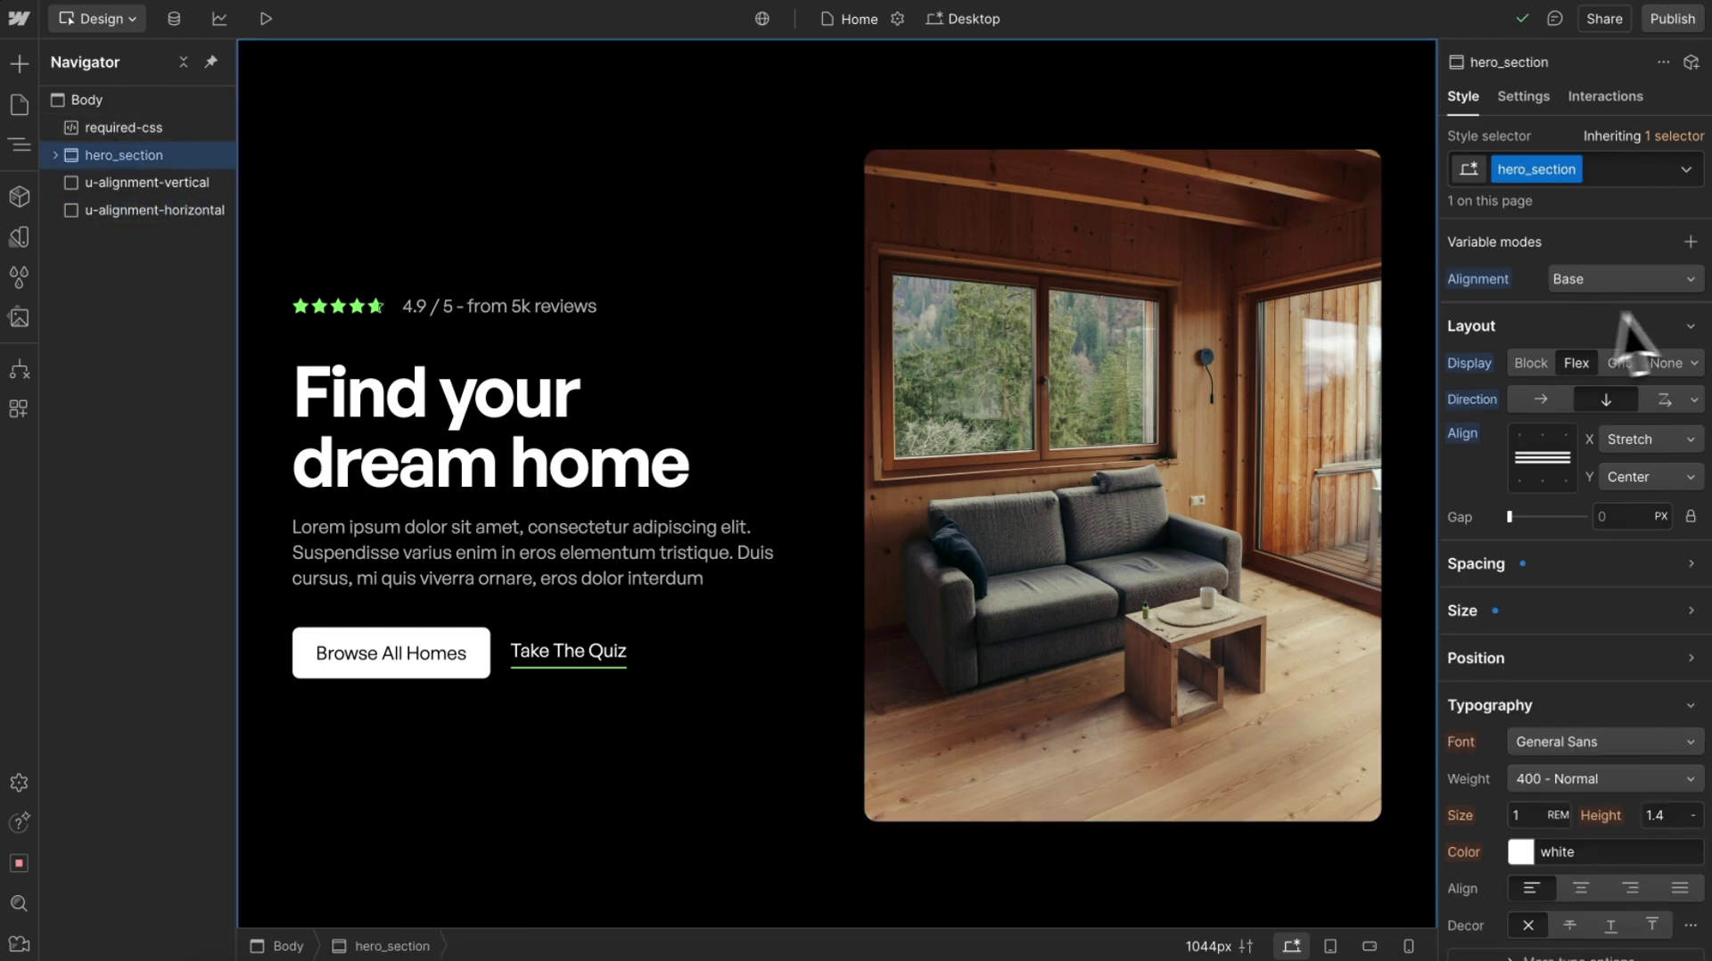